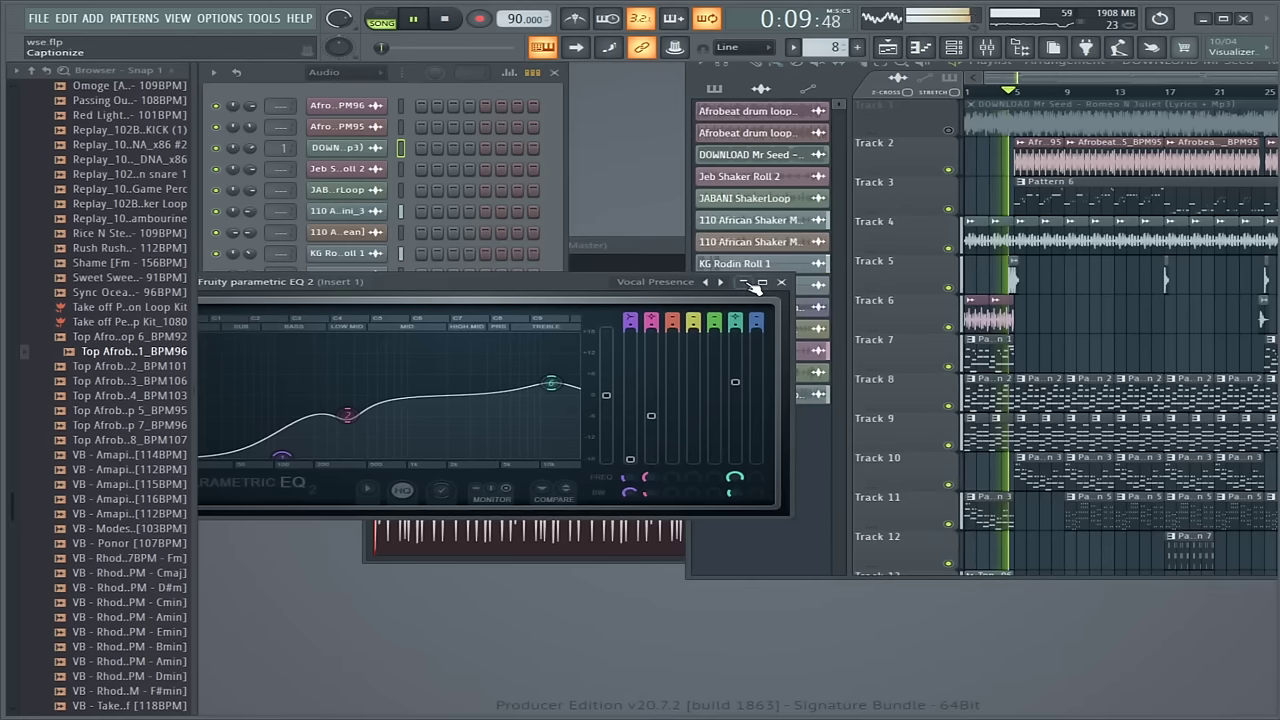
# Step: Close the Fruity parametric EQ 2 window and the Top Afrobeat drum loop 1_BPM96 sample window
pyautogui.click(782, 281)
pyautogui.click(768, 330)
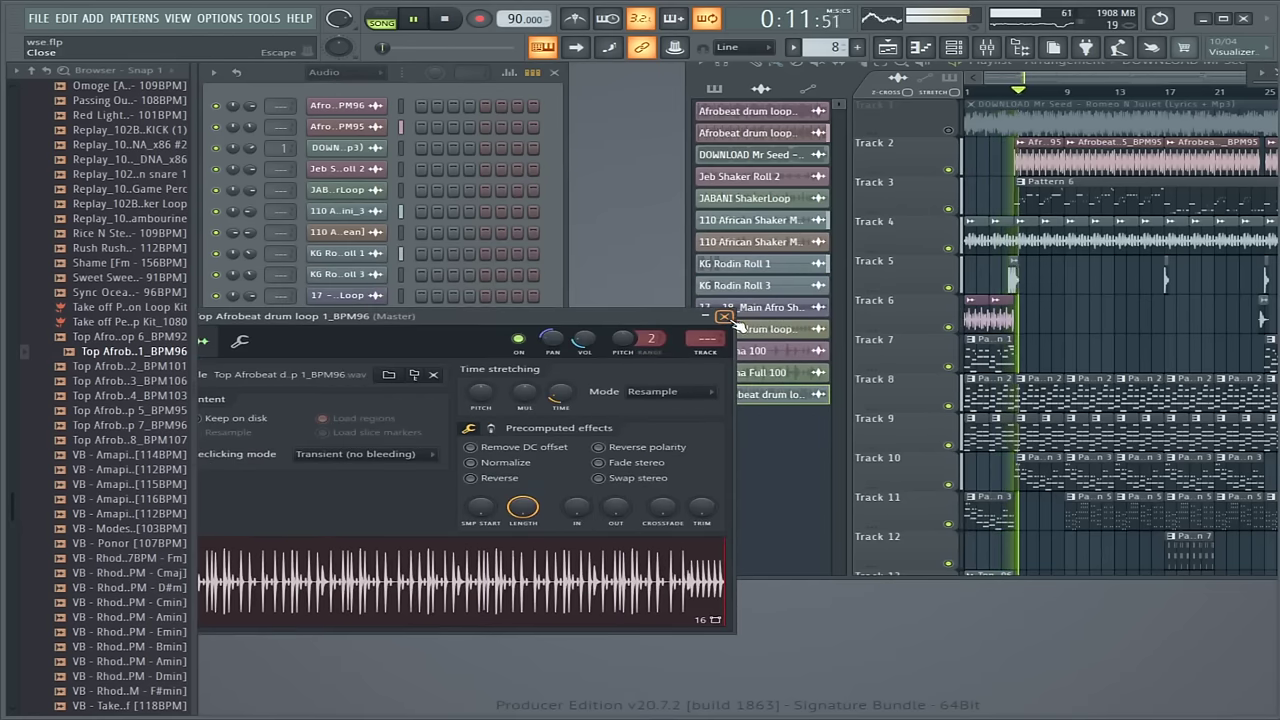
pyautogui.click(724, 316)
# Step: Move the playlist beside the browser and extend its lower edge to show the tracks down to Track 15
pyautogui.moveTo(690, 442); pyautogui.dragTo(432, 442)
pyautogui.moveTo(1215, 85); pyautogui.dragTo(983, 96)
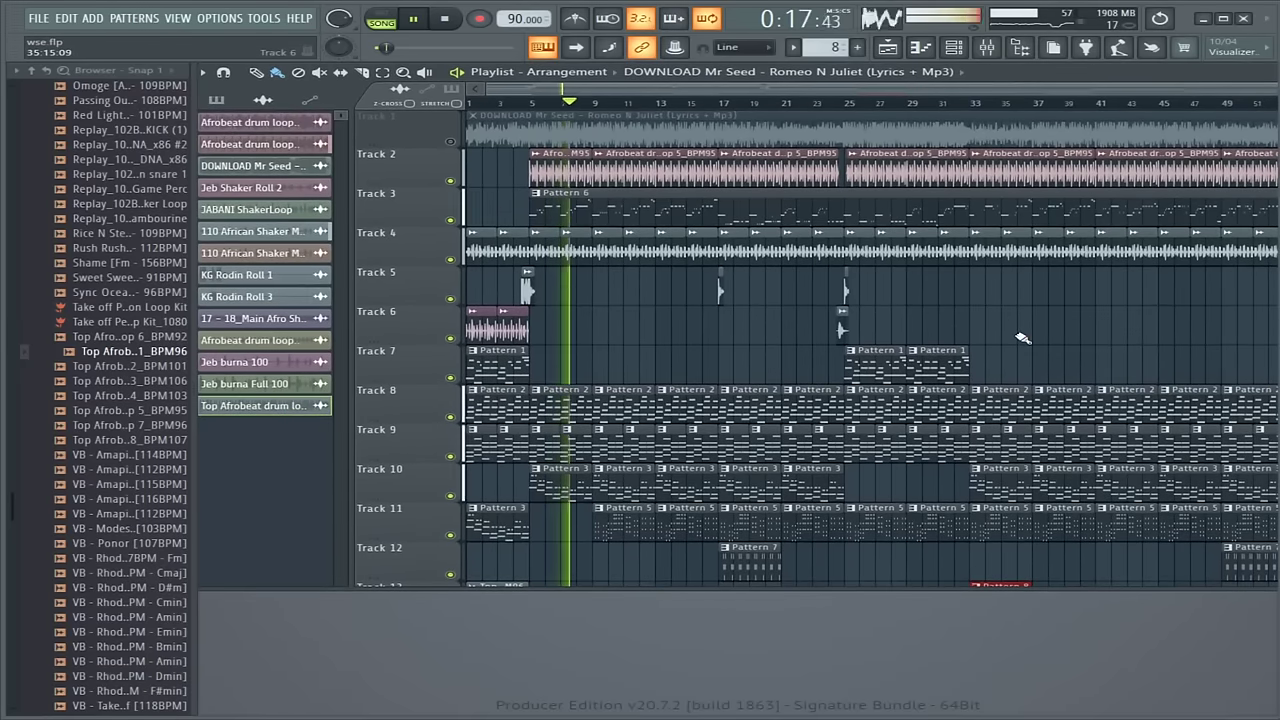
pyautogui.scroll(-2, 962, 348)
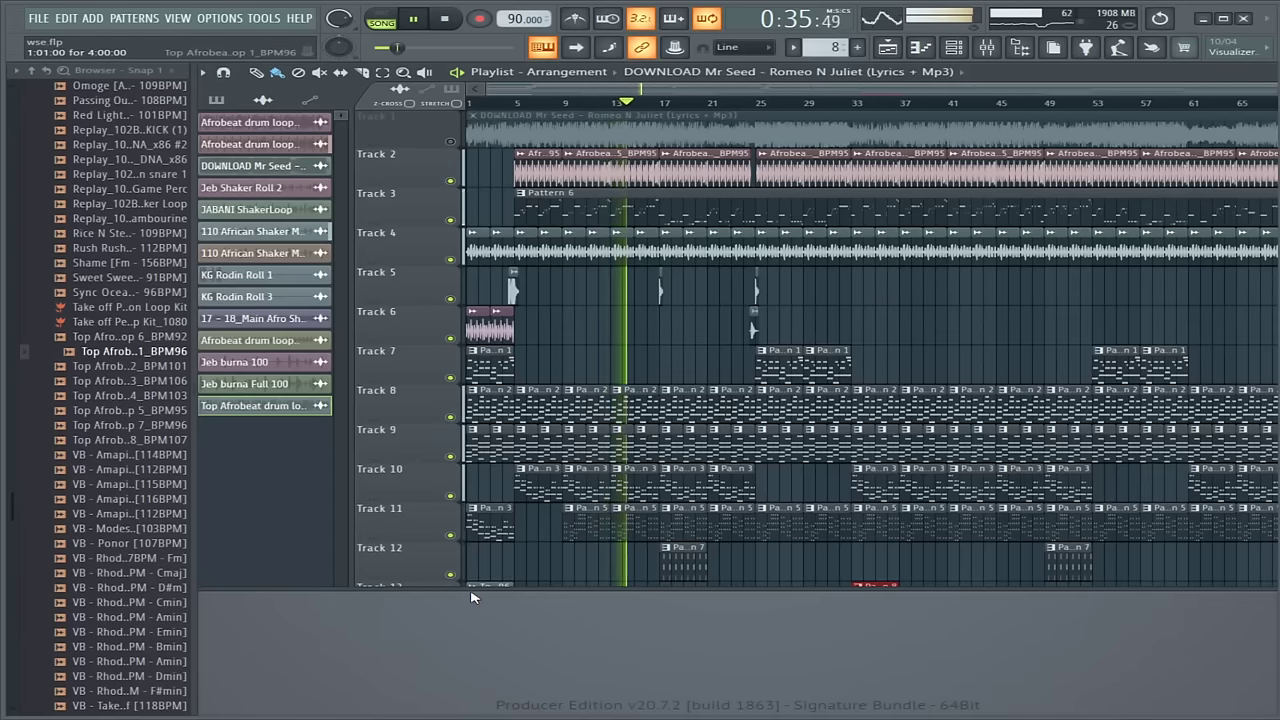
pyautogui.moveTo(479, 597); pyautogui.dragTo(485, 690)
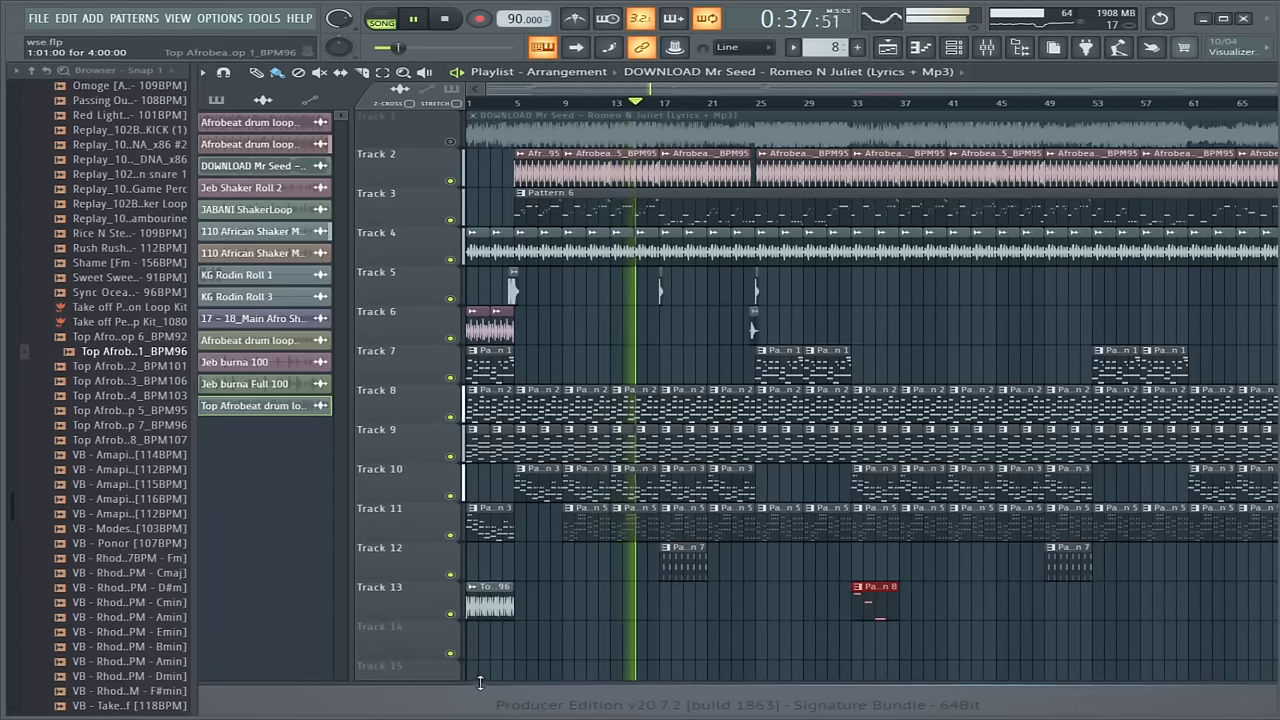
# Step: Examine the arrangement's track layout and the clips across the length of the song
pyautogui.click(702, 503)
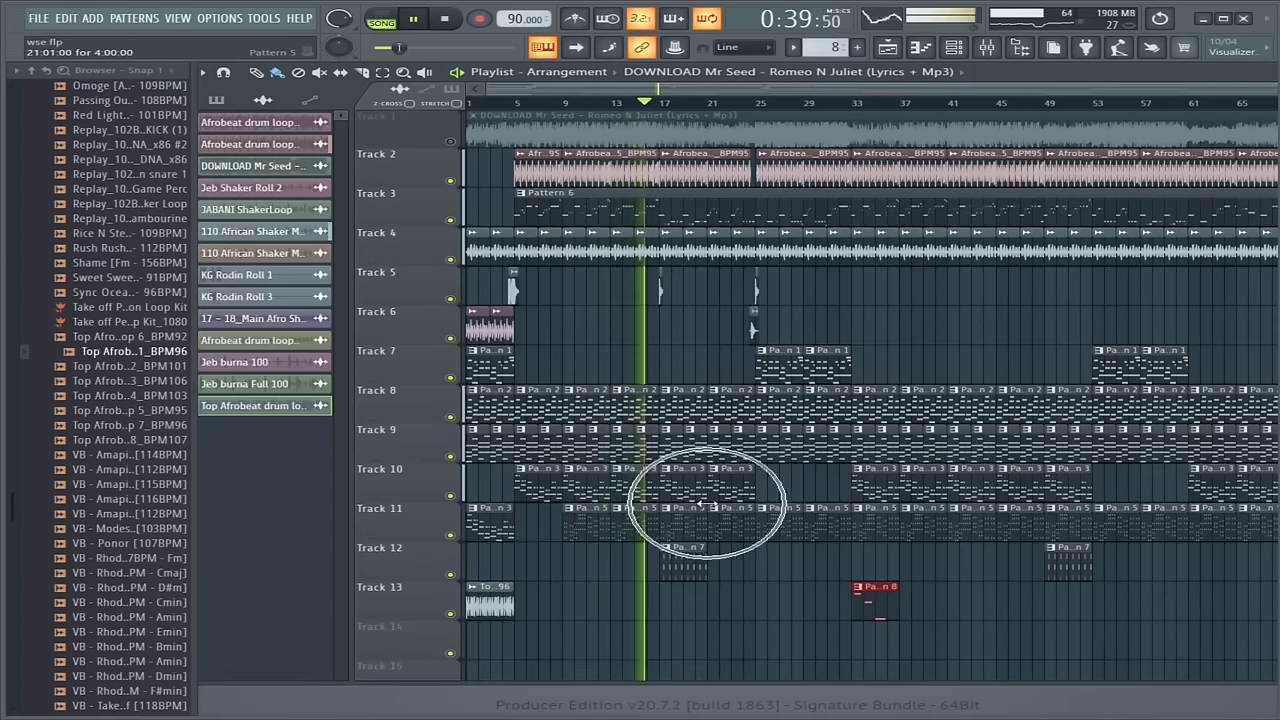
pyautogui.scroll(-5, 705, 505)
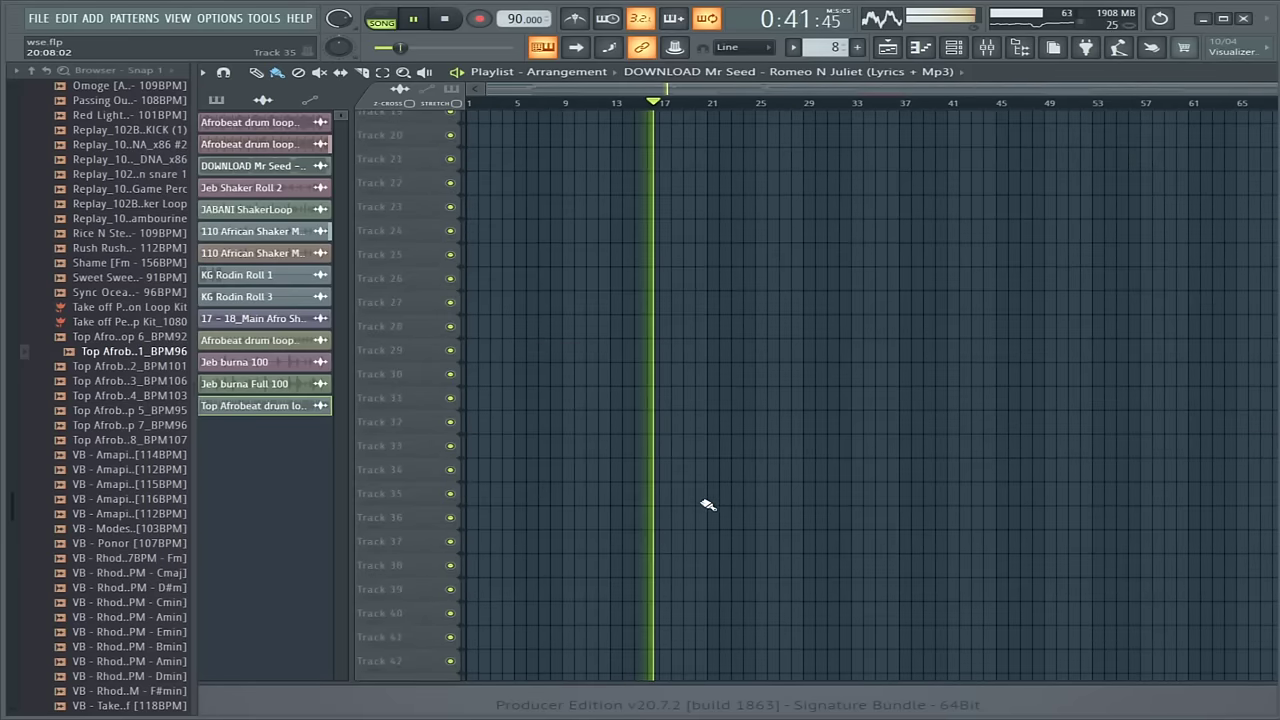
pyautogui.scroll(5, 703, 503)
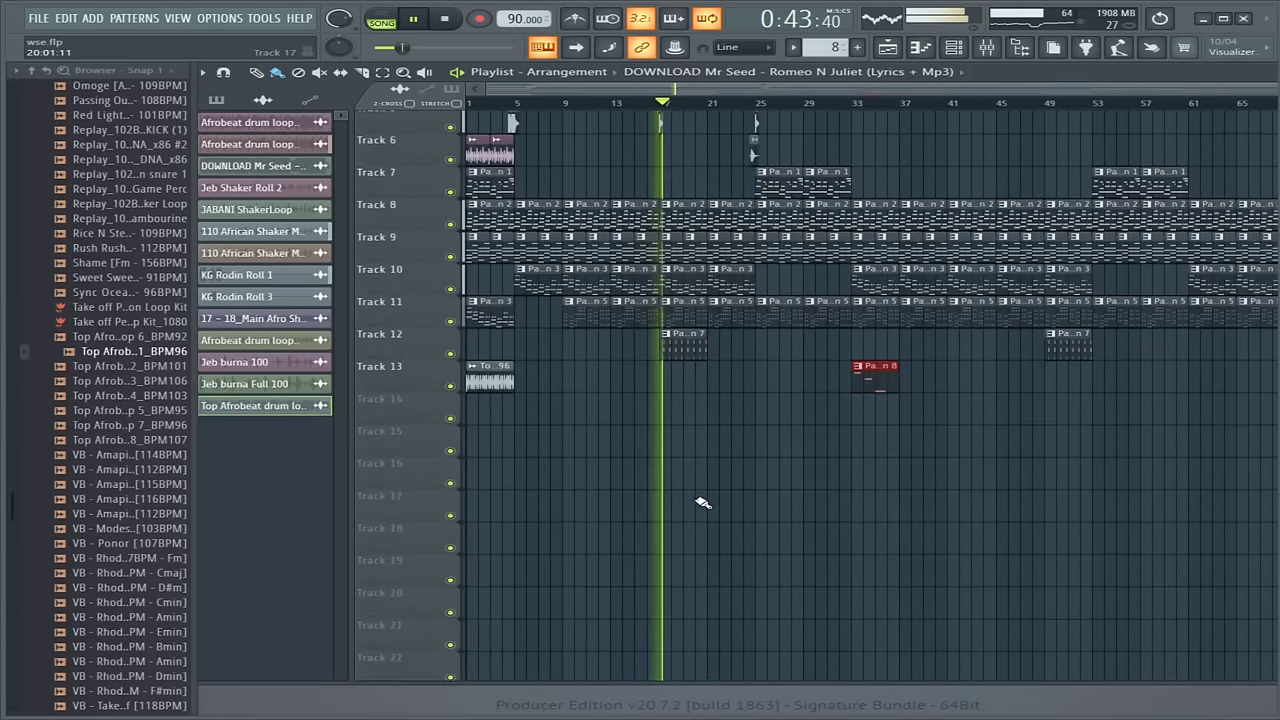
pyautogui.scroll(2, 703, 503)
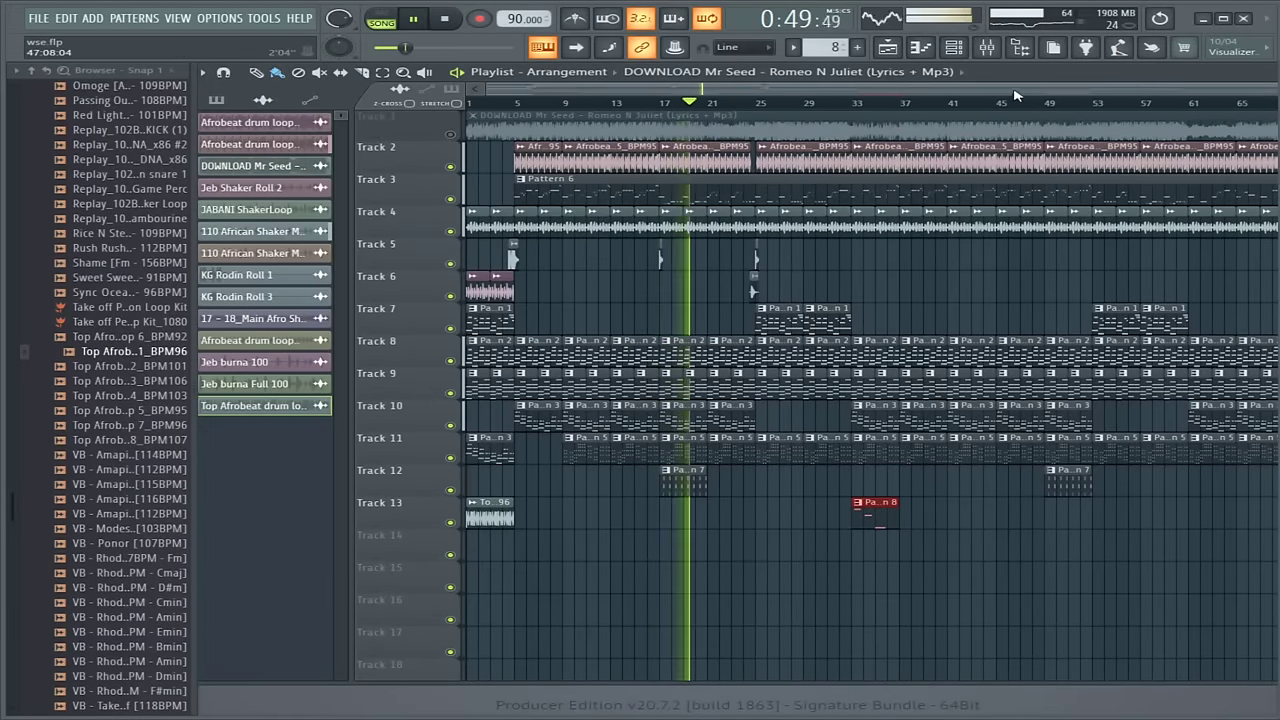
pyautogui.hscroll(2, 1100, 94)
pyautogui.hscroll(7, 1100, 94)
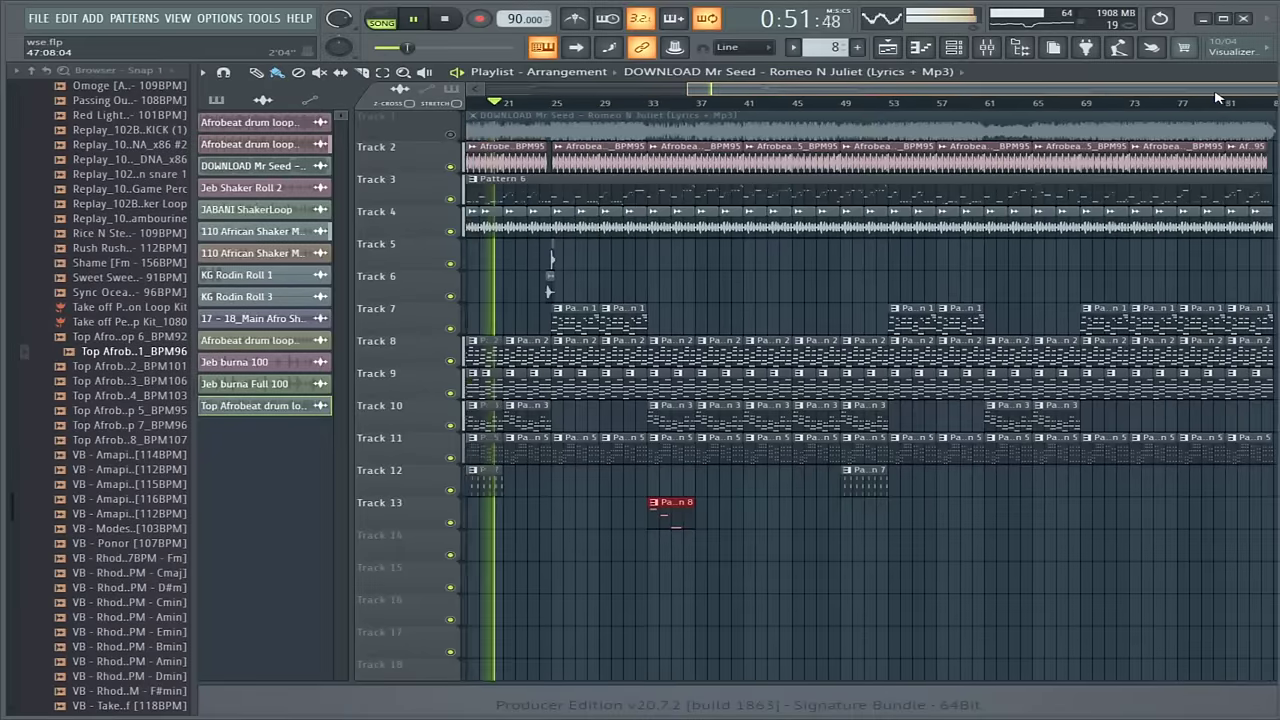
pyautogui.hscroll(-1, 1217, 97)
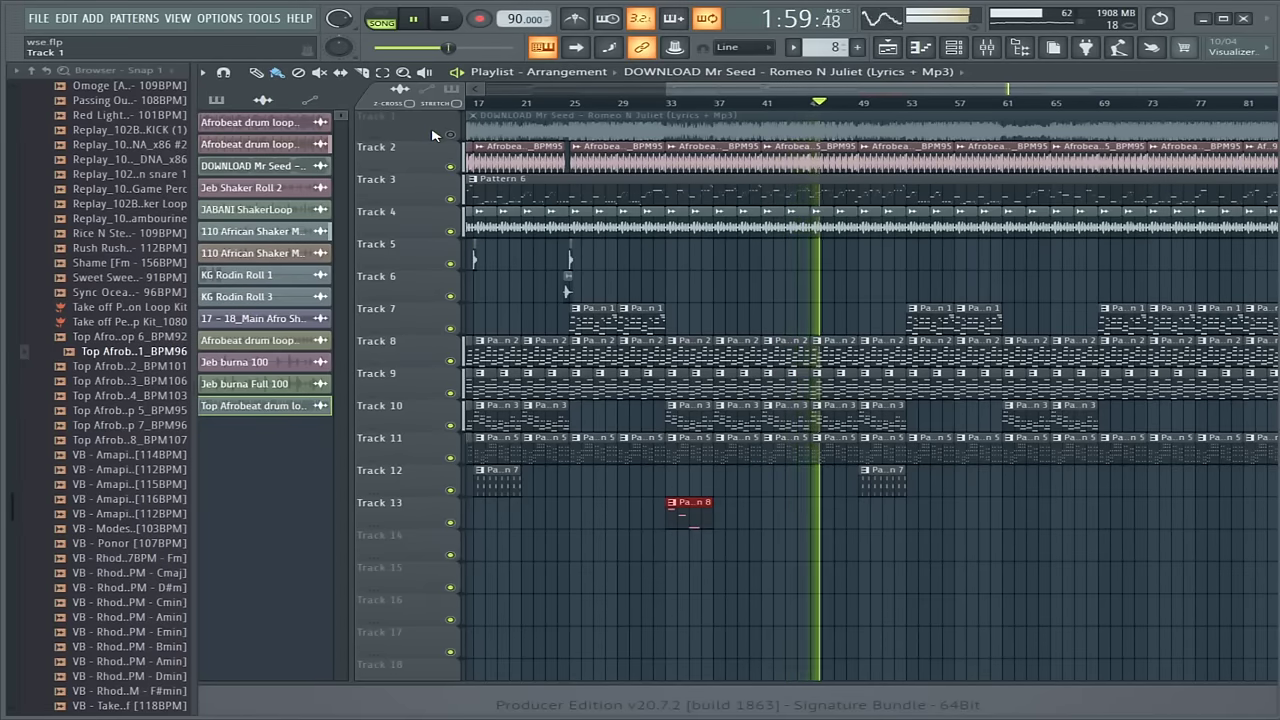
# Step: Unmute the reference song on Track 1 to listen to it against the beat, and mute it again
pyautogui.click(450, 134)
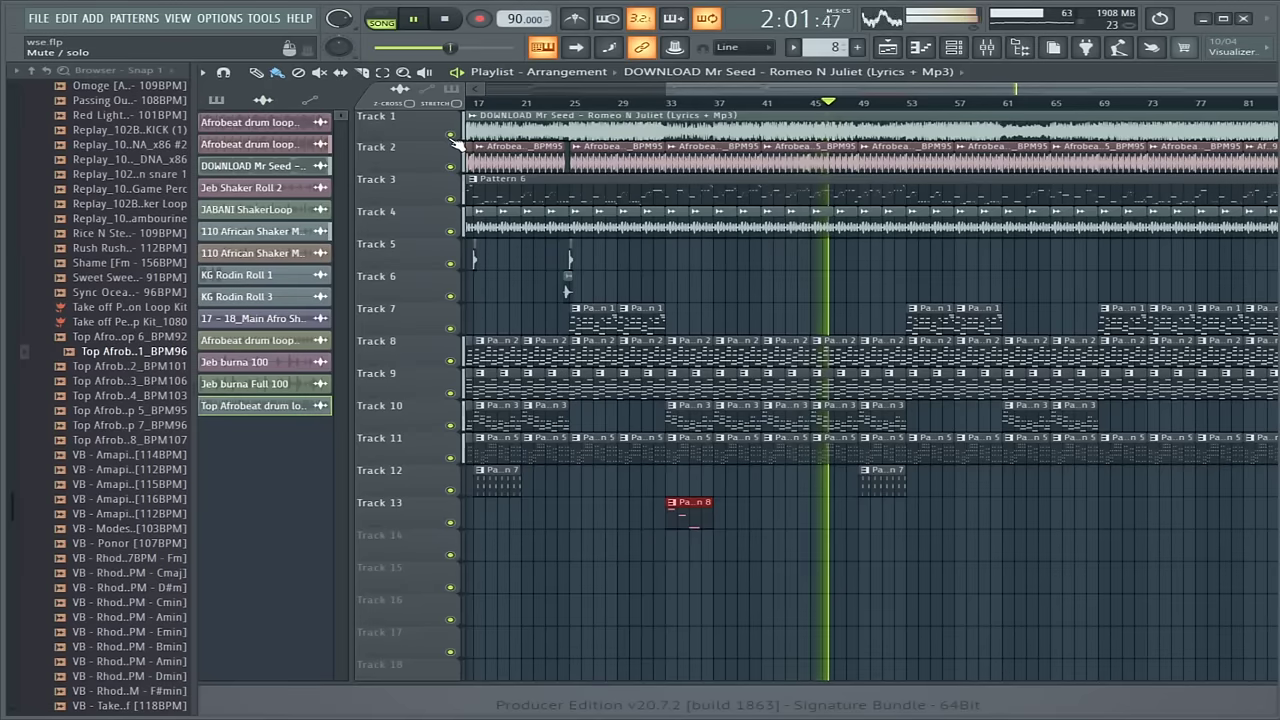
pyautogui.click(451, 136)
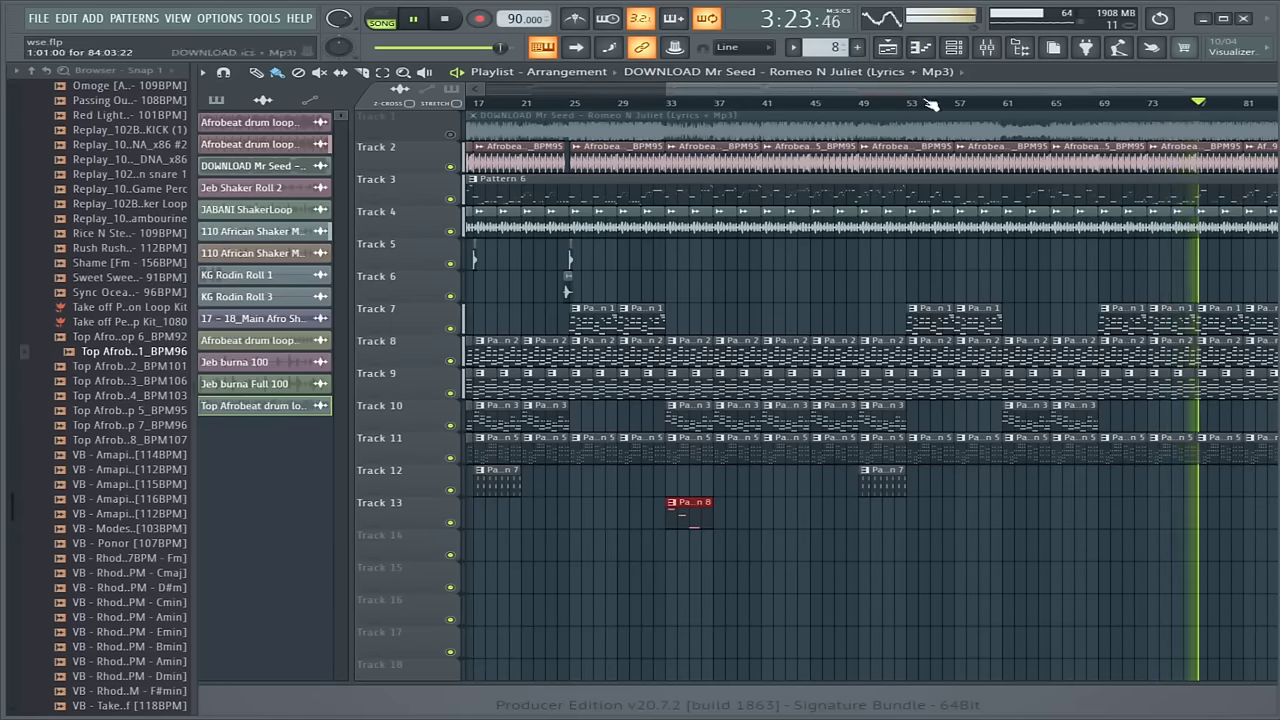
pyautogui.moveTo(880, 90); pyautogui.dragTo(976, 93)
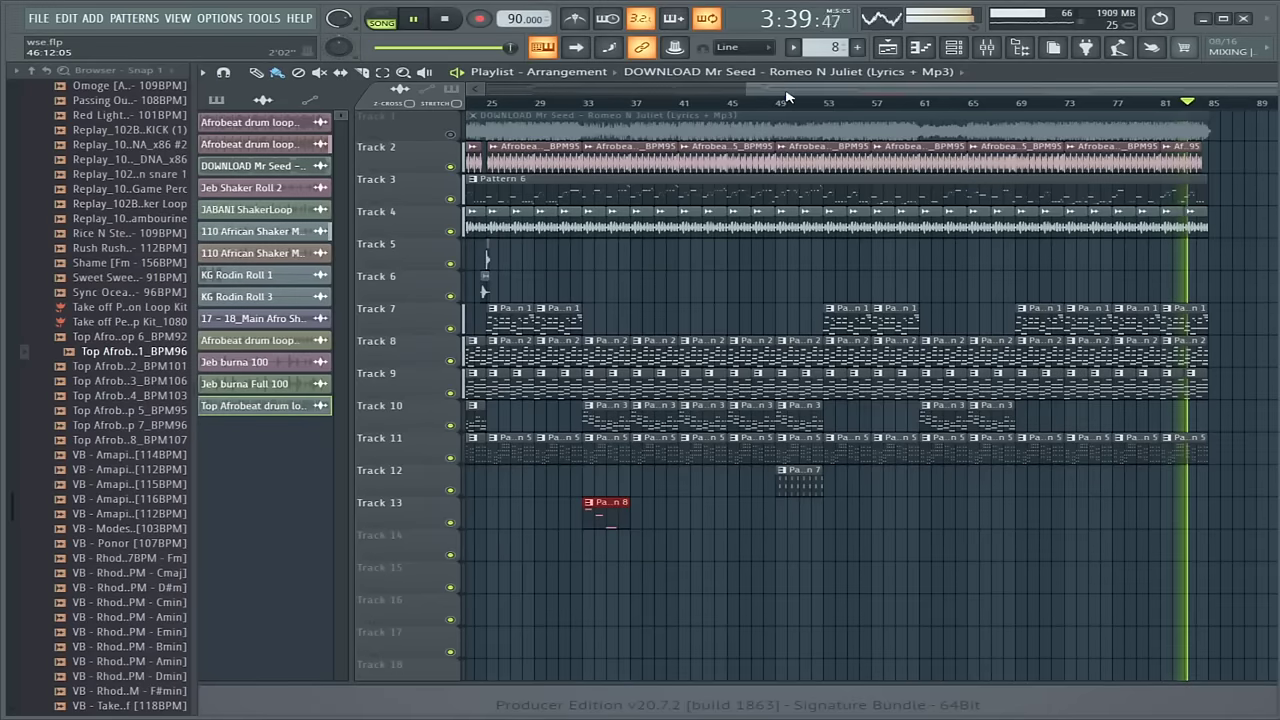
# Step: Solo the drum loop on Track 2 and play it from bar 5
pyautogui.hscroll(-6, 480, 193)
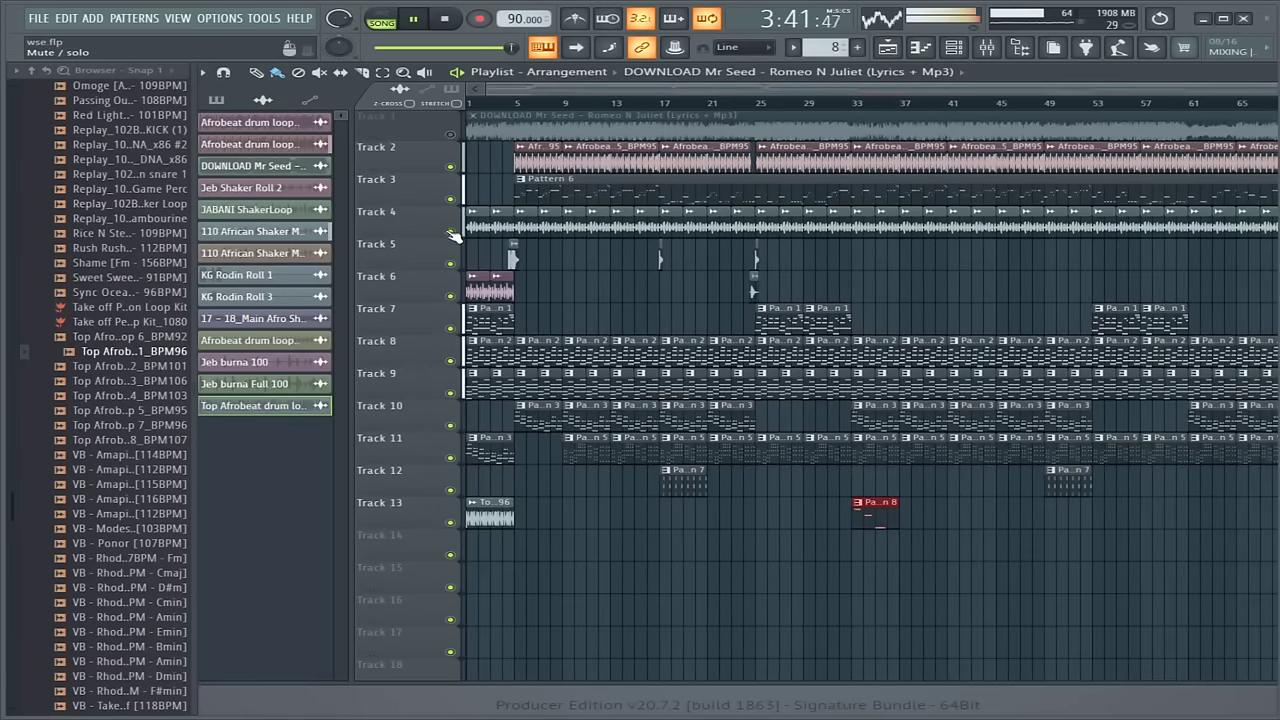
pyautogui.rightClick(451, 168)
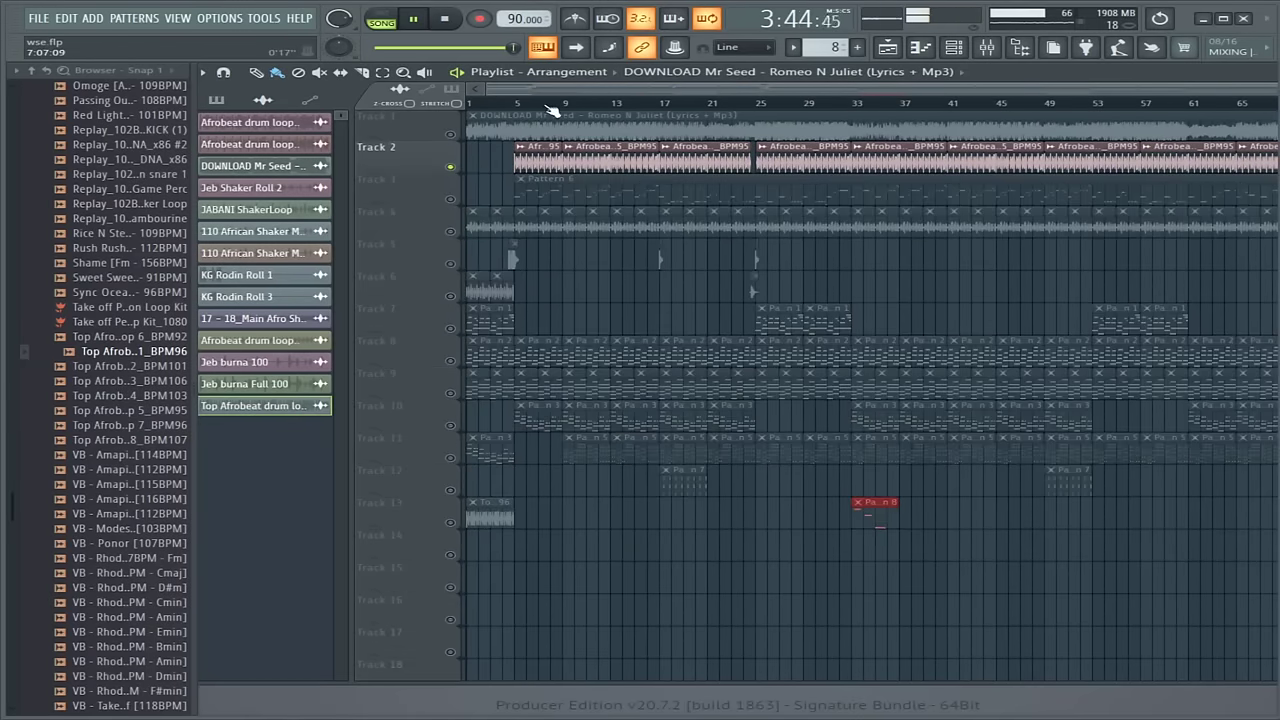
pyautogui.moveTo(540, 104); pyautogui.dragTo(520, 107)
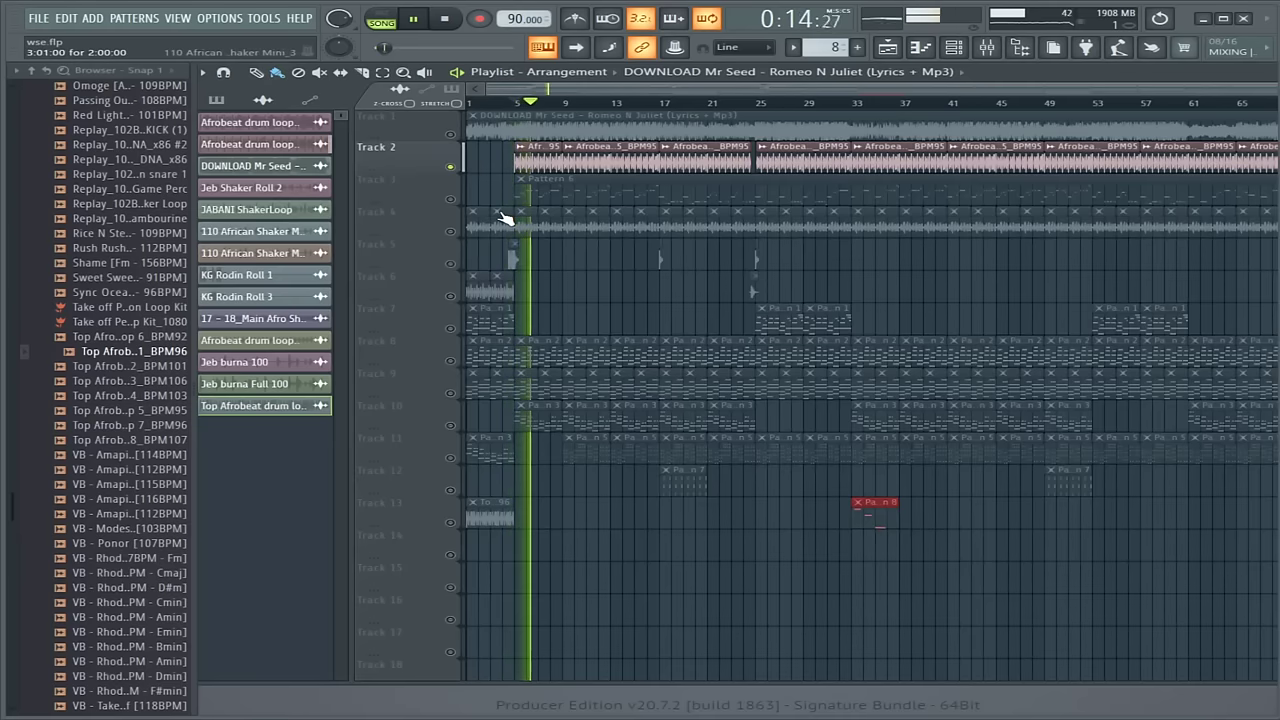
# Step: Maximize the playlist, select Pattern 6 on Track 3, and mute Tracks 2 and 3
pyautogui.doubleClick(983, 76)
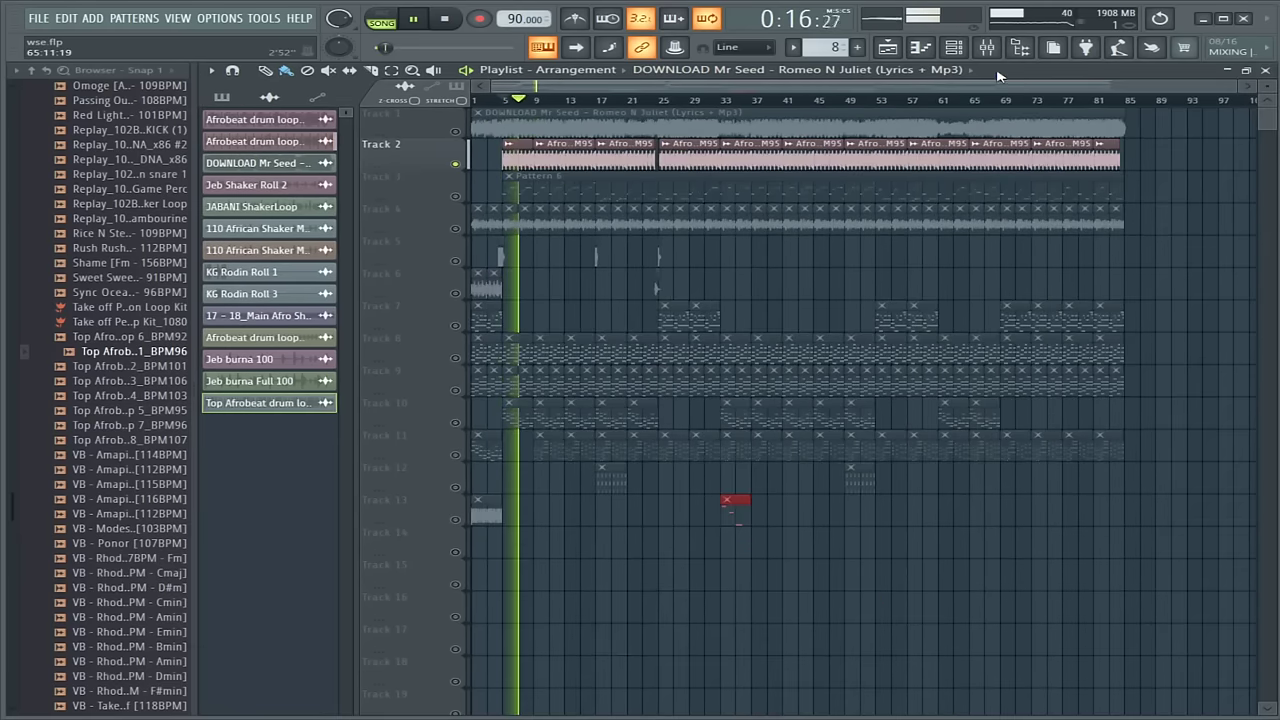
pyautogui.click(522, 190)
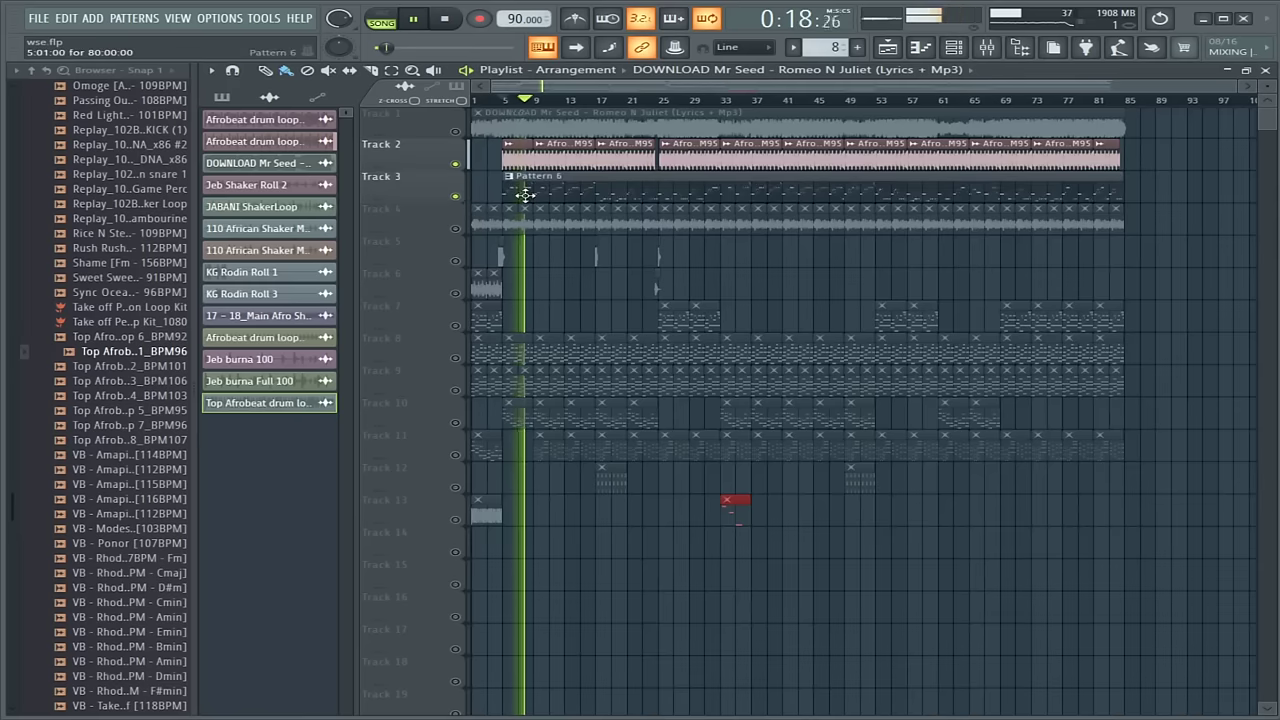
pyautogui.click(455, 164)
pyautogui.click(455, 196)
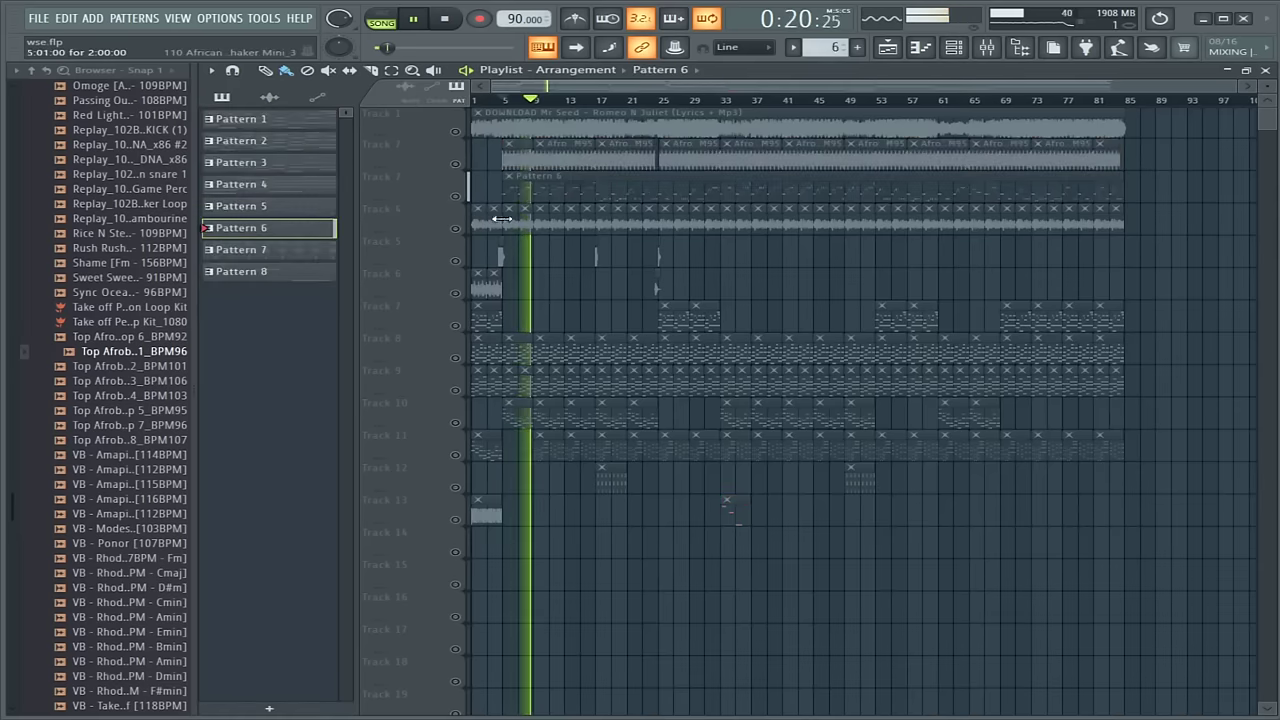
# Step: Unmute the shaker loop on Track 4 and toggle Track 2's drum loop to compare them, leaving both on
pyautogui.click(457, 229)
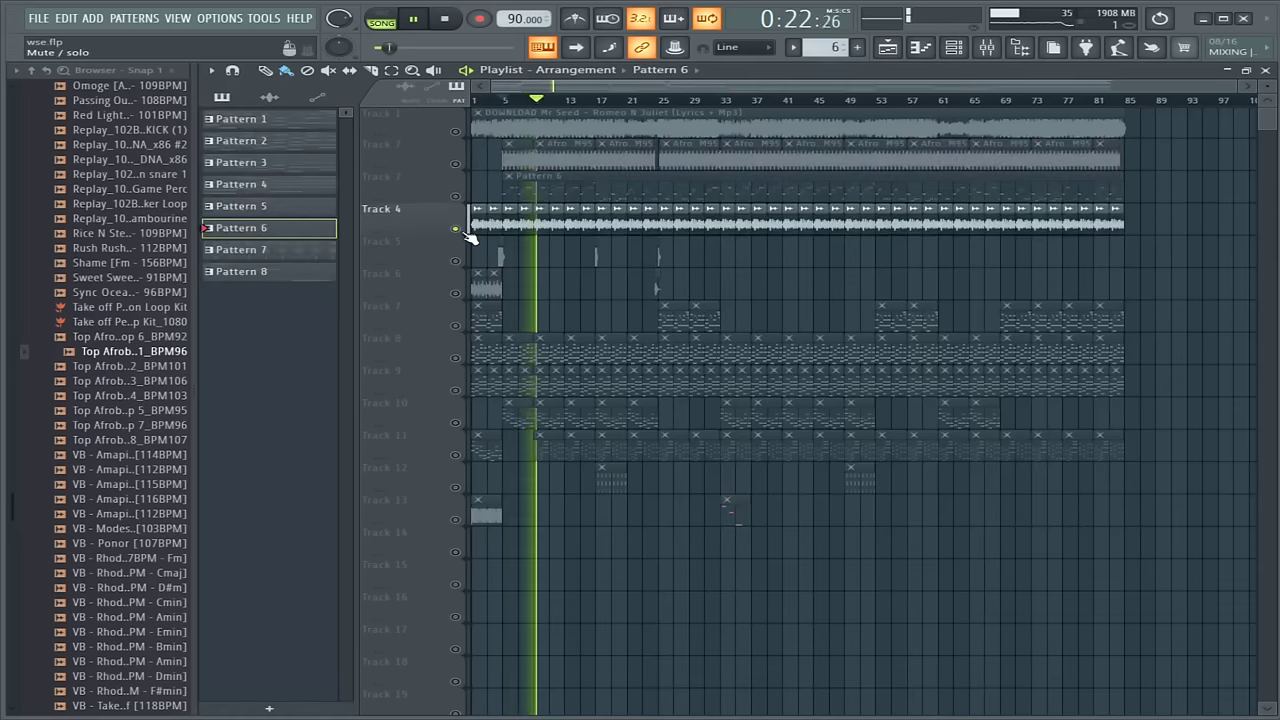
pyautogui.click(456, 164)
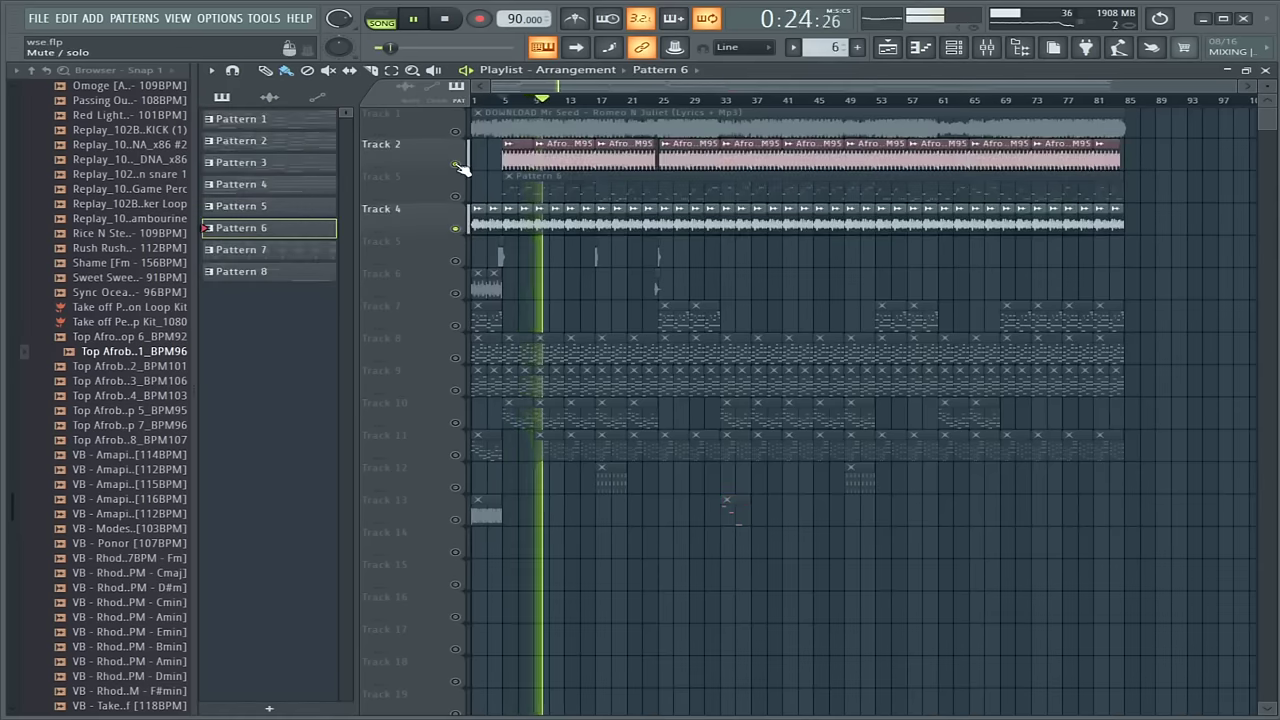
pyautogui.click(457, 165)
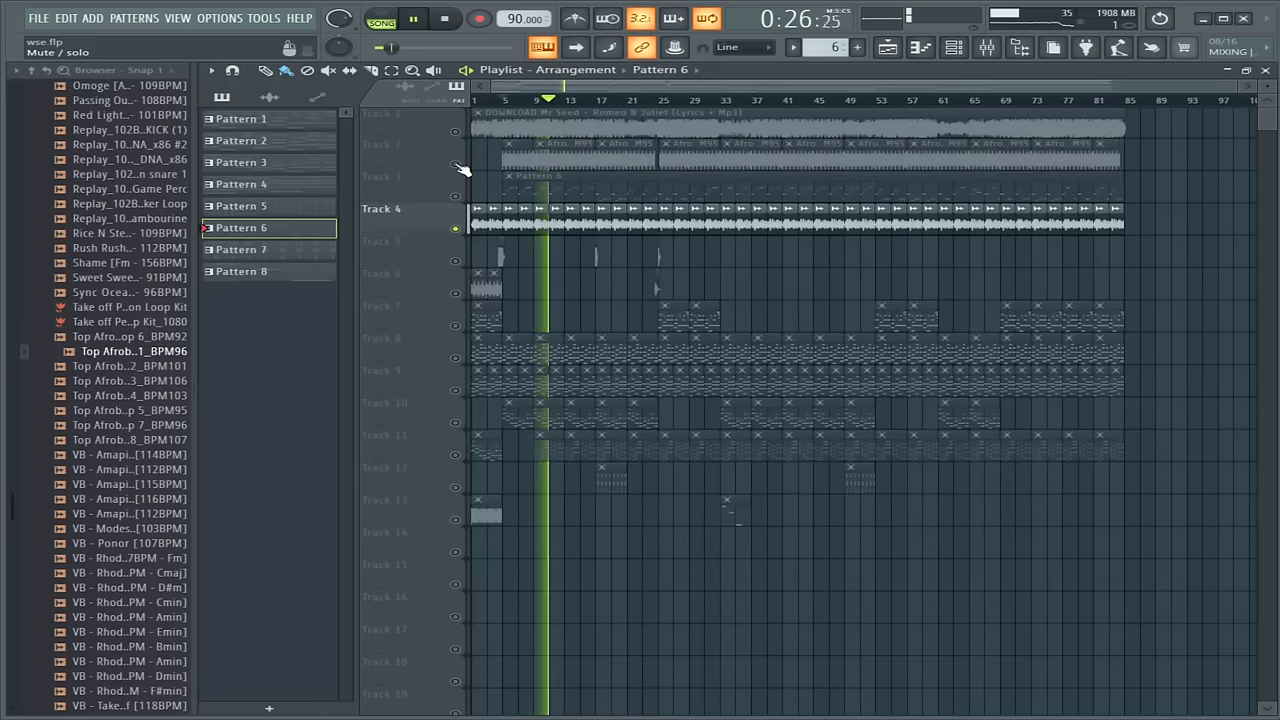
pyautogui.click(457, 165)
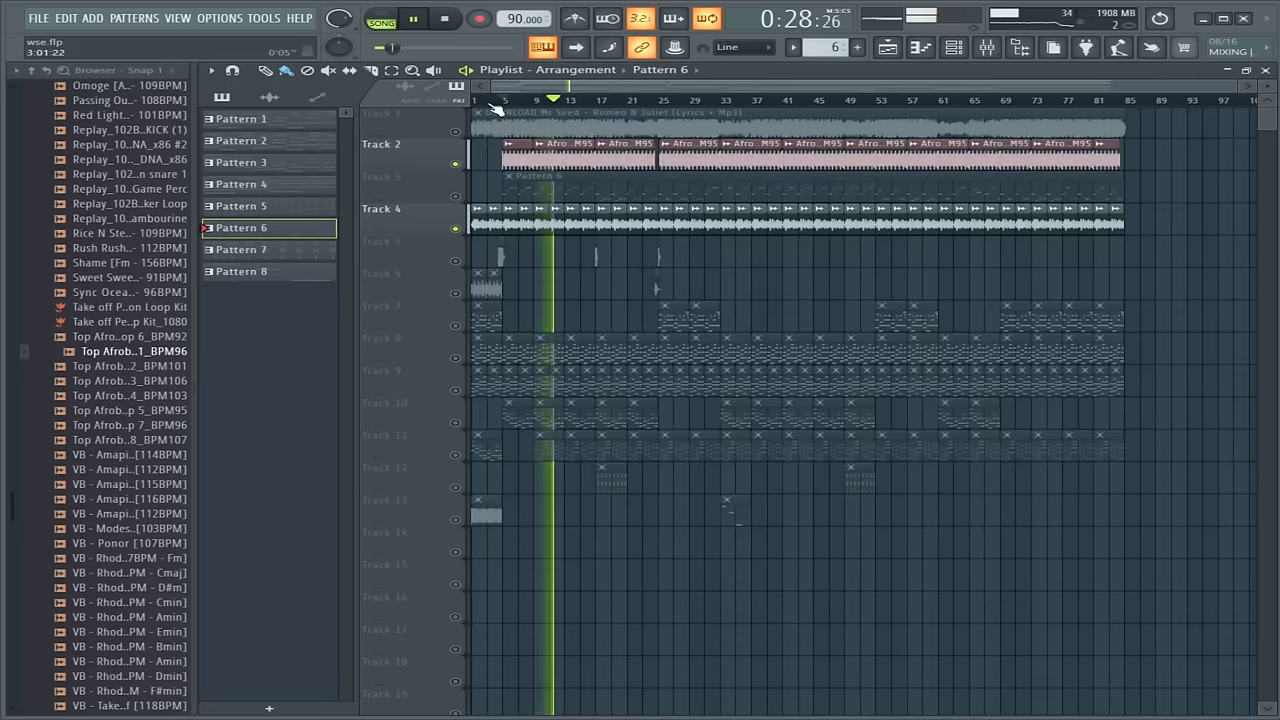
# Step: Restart playback from the beginning, unmute Track 13, and zoom in on the opening bars of the arrangement
pyautogui.press('space')
pyautogui.press('space')
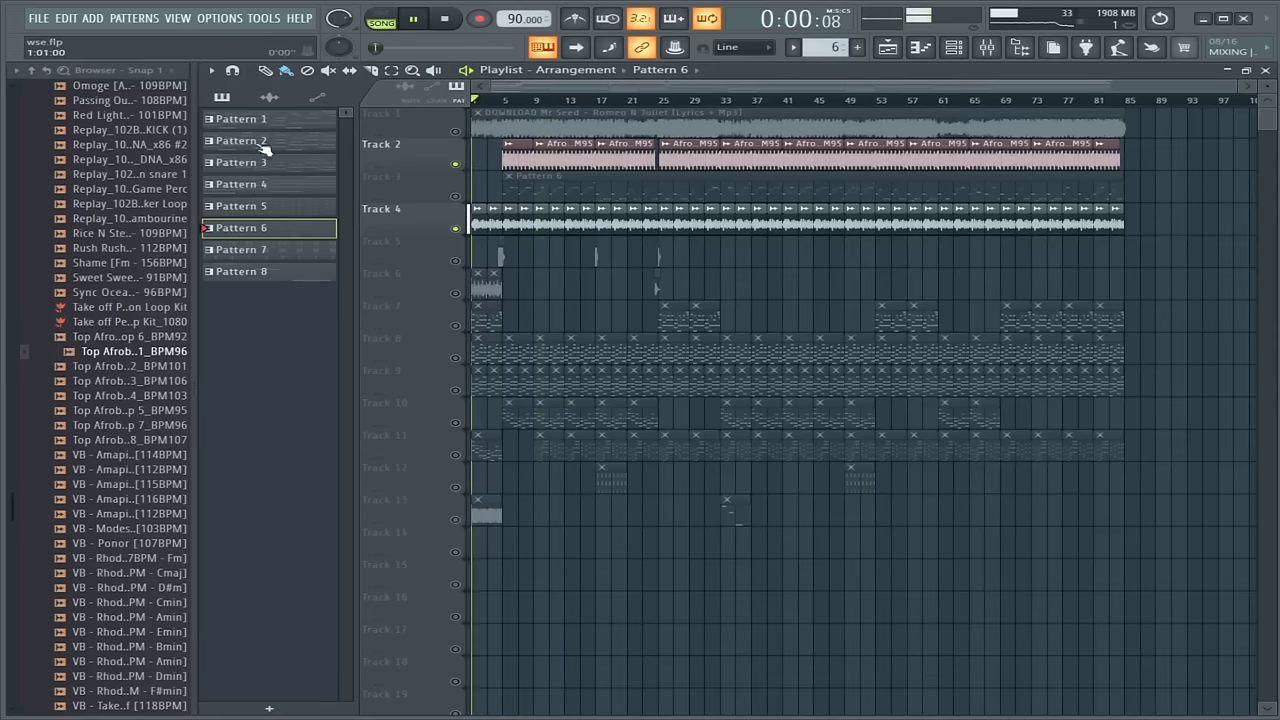
pyautogui.click(457, 519)
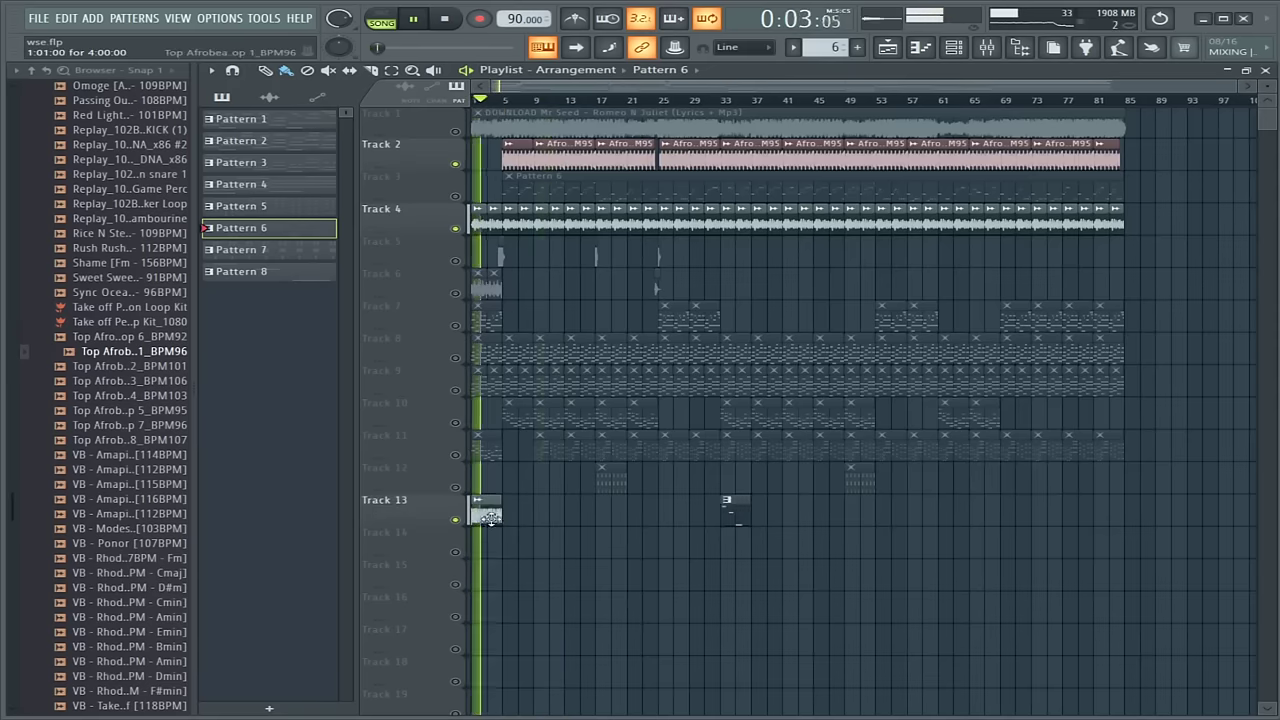
pyautogui.click(498, 256)
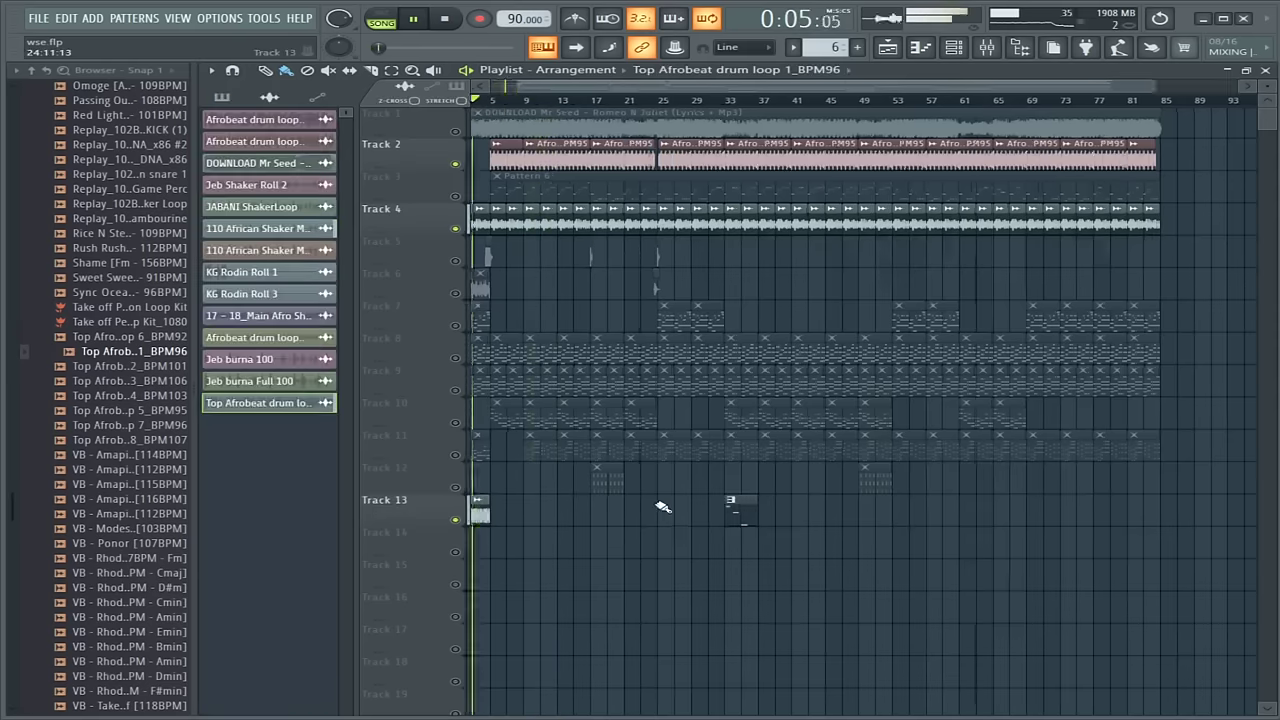
pyautogui.scroll(3, 546, 218)
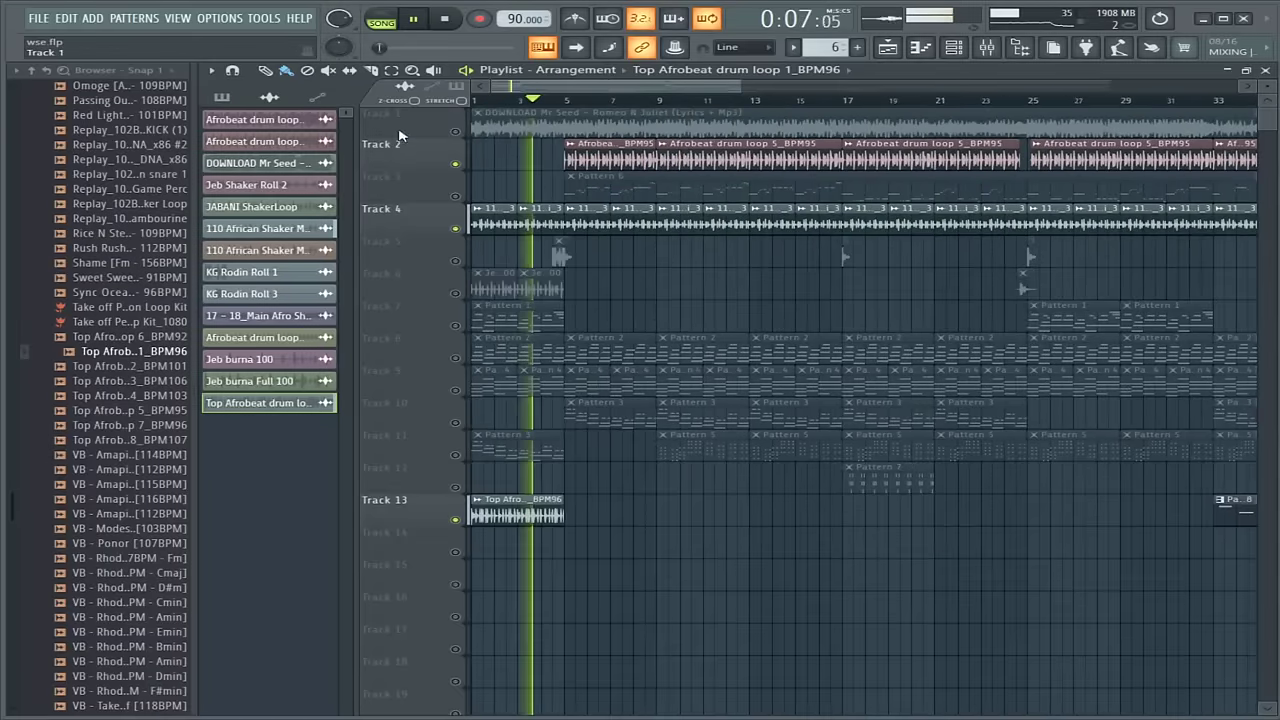
# Step: Leave only Tracks 2 and 7 audible, select Pattern 1, and play the song from the start
pyautogui.keyDown('ctrl'); pyautogui.click(457, 163); pyautogui.keyUp('ctrl')
pyautogui.press('space')
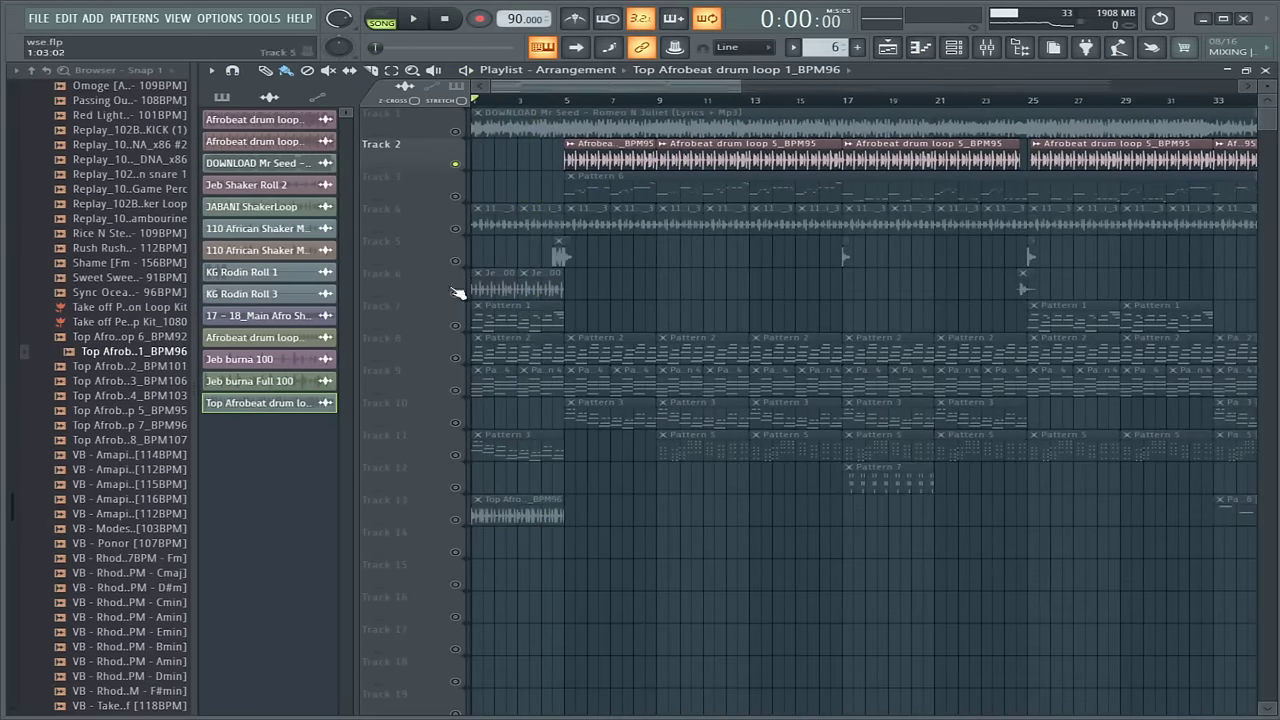
pyautogui.click(456, 326)
pyautogui.click(480, 318)
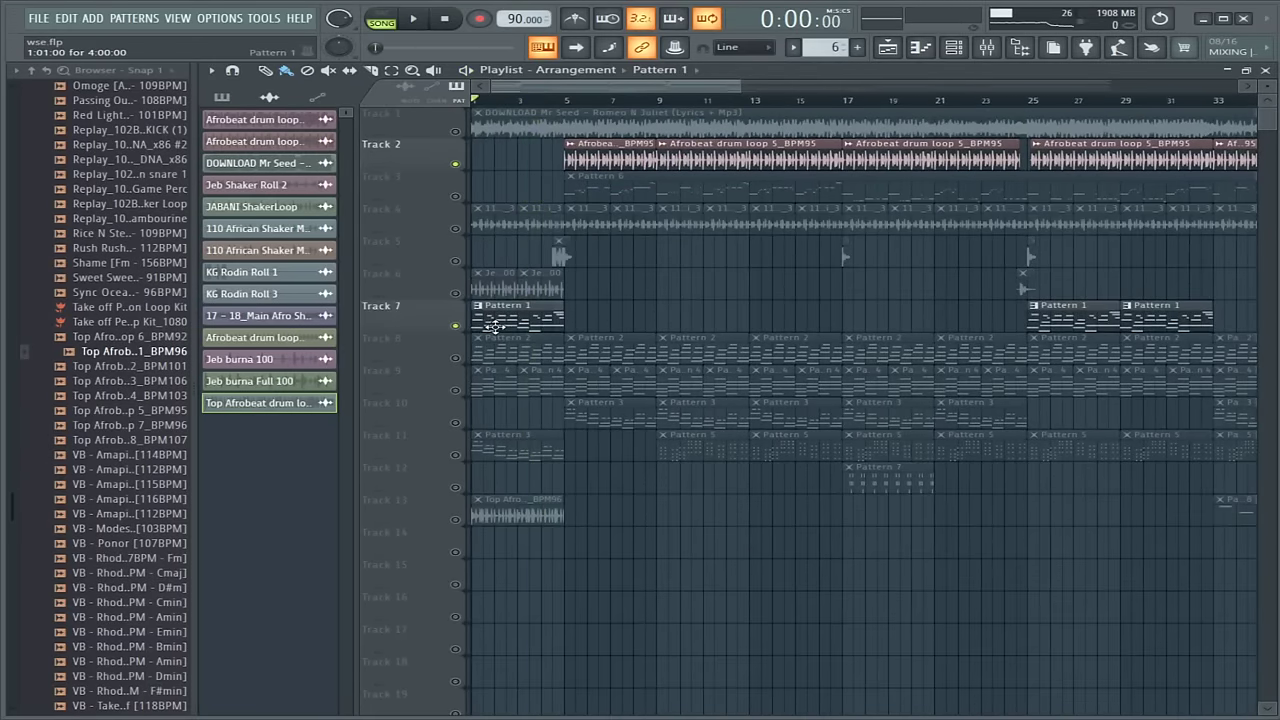
pyautogui.press('space')
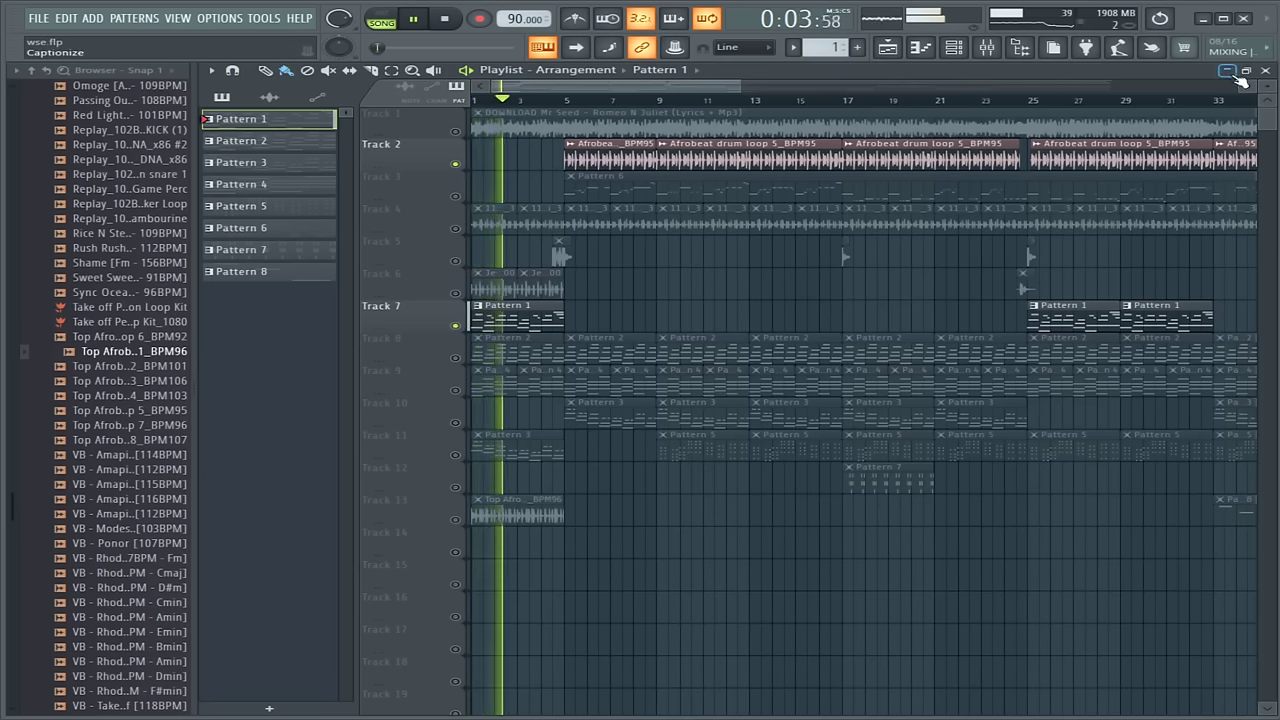
# Step: Widen the channel rack in place of the playlist and examine the guita channel's notes in the piano roll
pyautogui.press('F5')
pyautogui.moveTo(566, 277); pyautogui.dragTo(1145, 277)
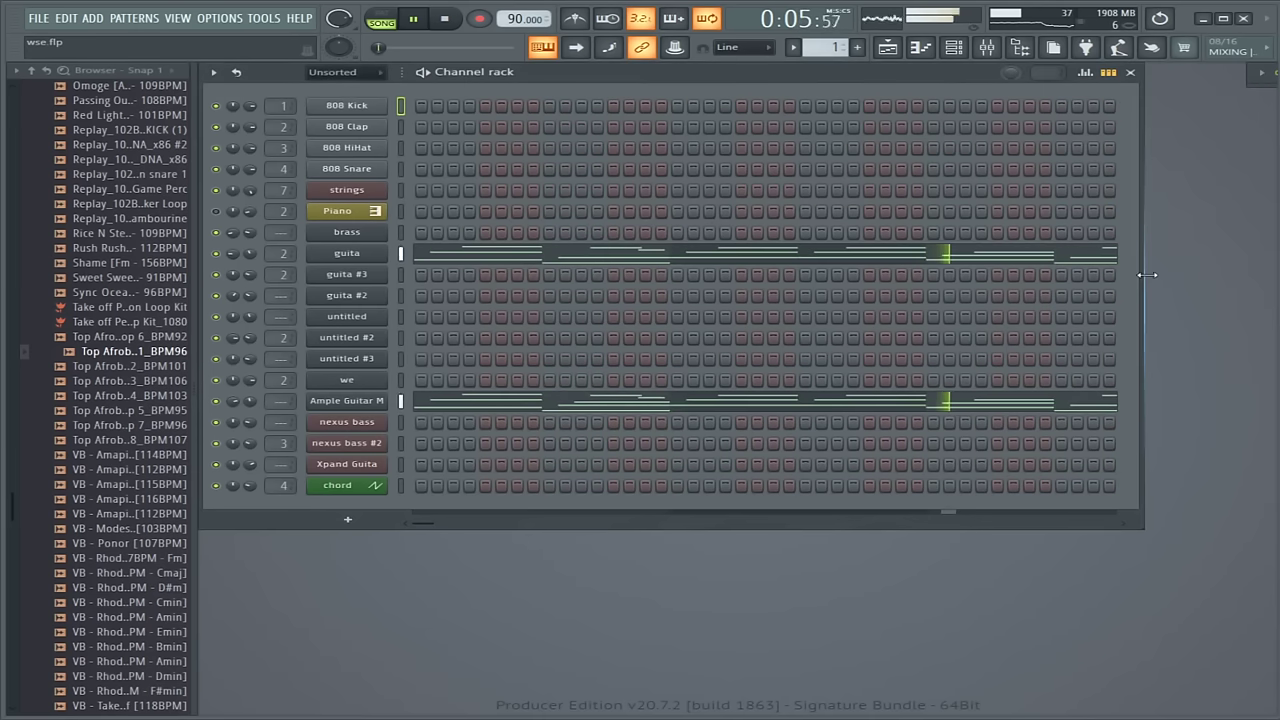
pyautogui.click(522, 260)
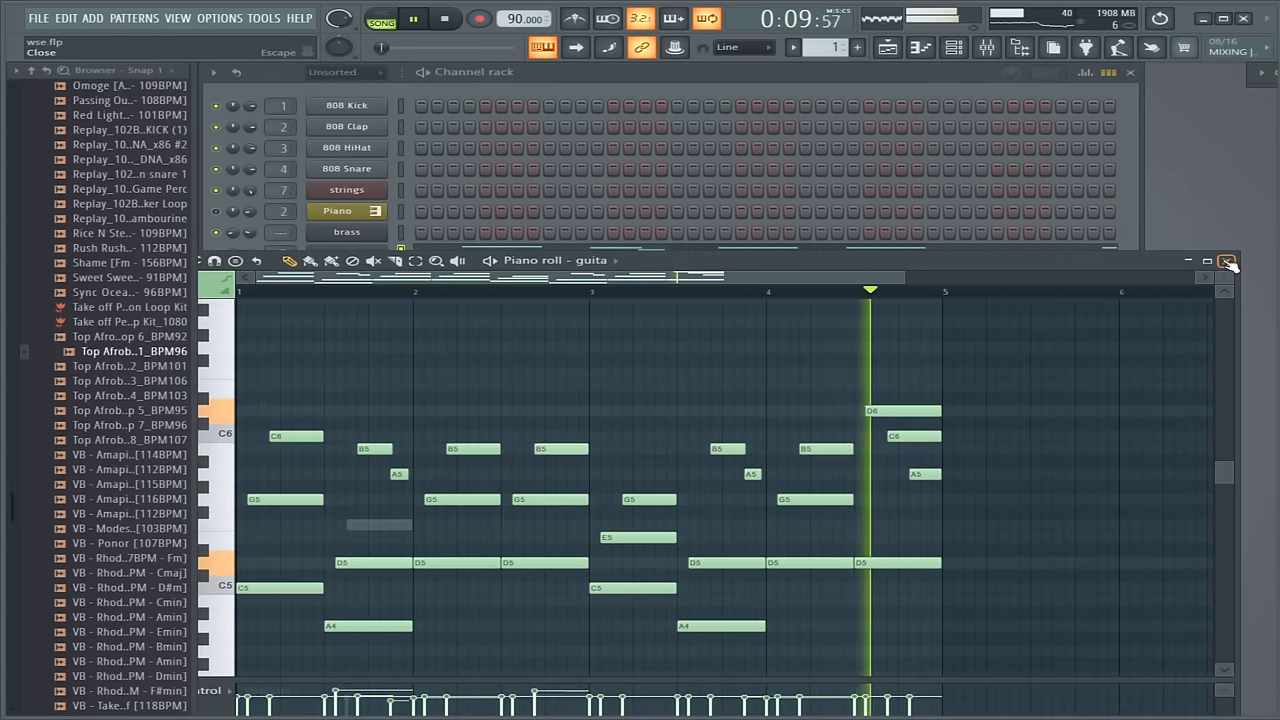
pyautogui.press('F7')
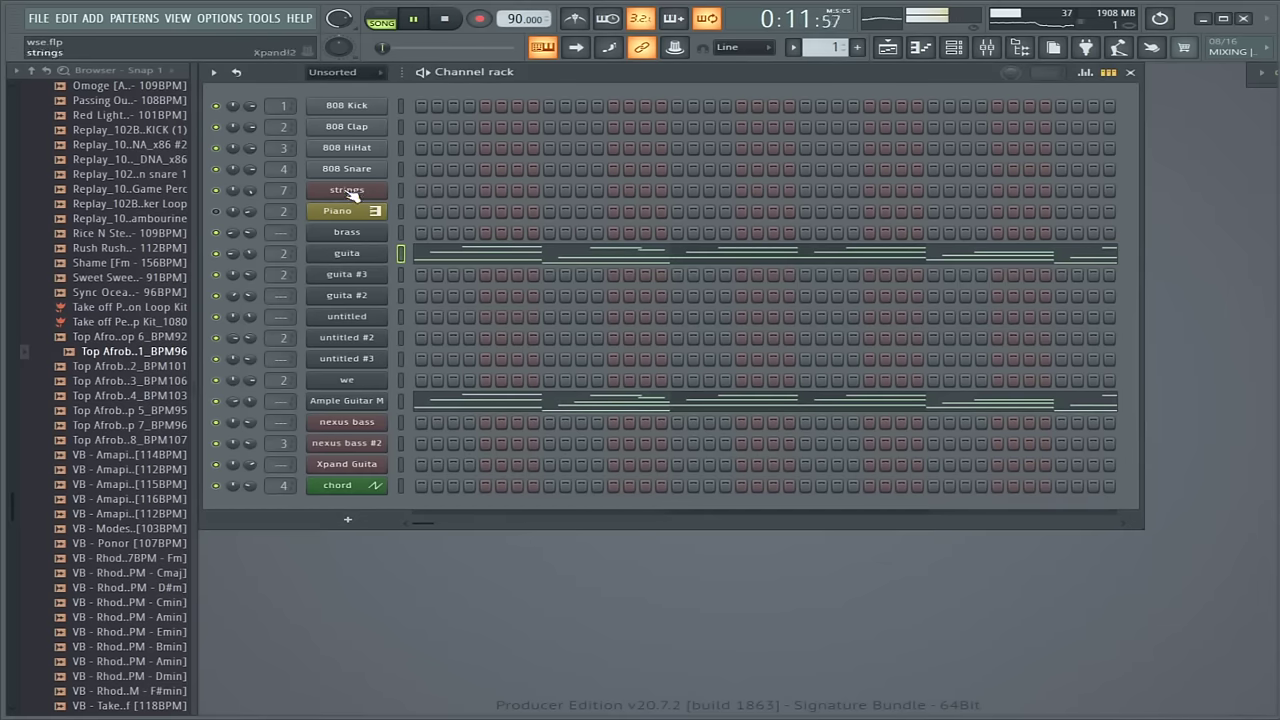
# Step: Switch playback to pattern mode and open the guita channel's instrument window
pyautogui.click(381, 18)
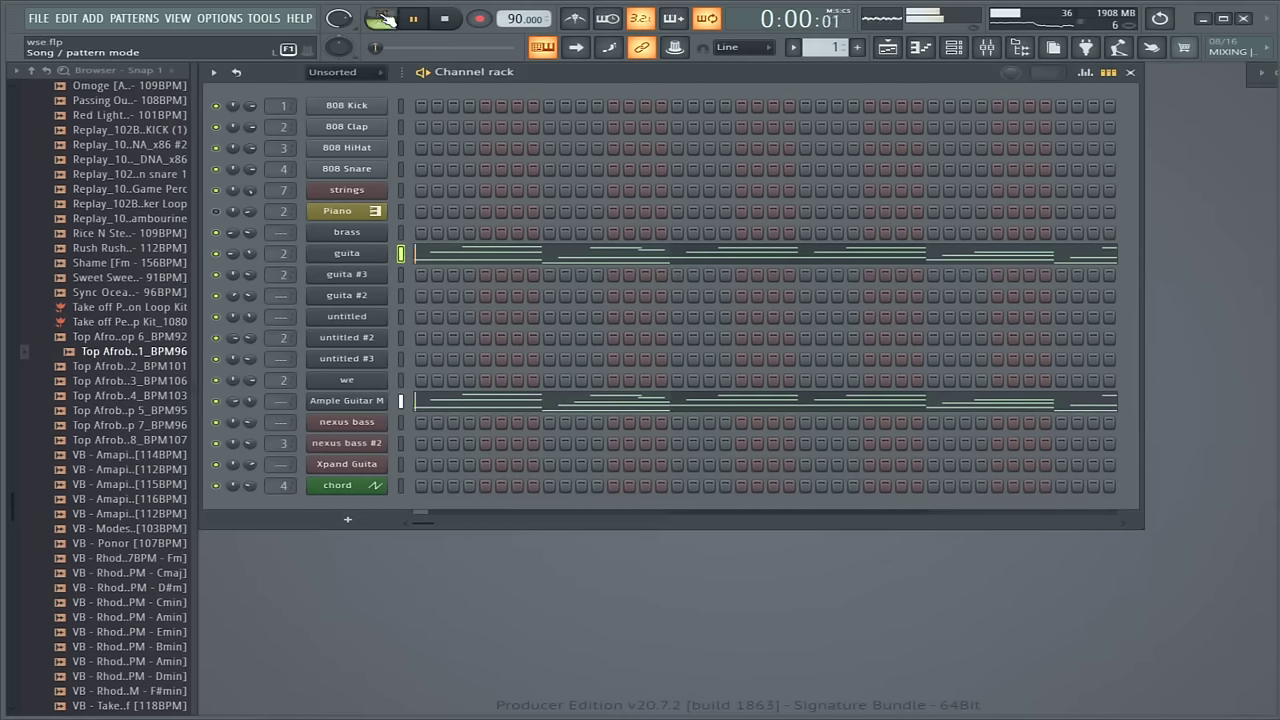
pyautogui.click(350, 253)
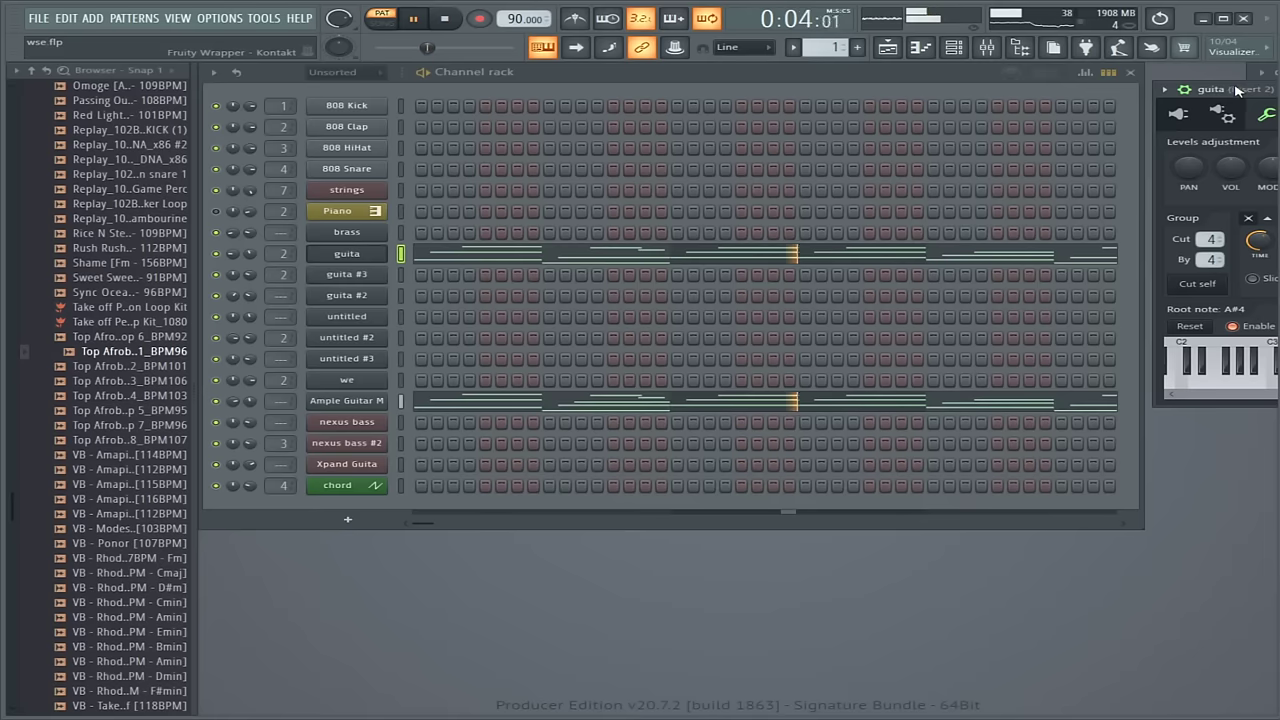
# Step: Bring the guita channel's instrument window fully into view, examine the patch loaded in Kontakt, and close it
pyautogui.moveTo(1236, 91); pyautogui.dragTo(390, 200)
pyautogui.click(334, 226)
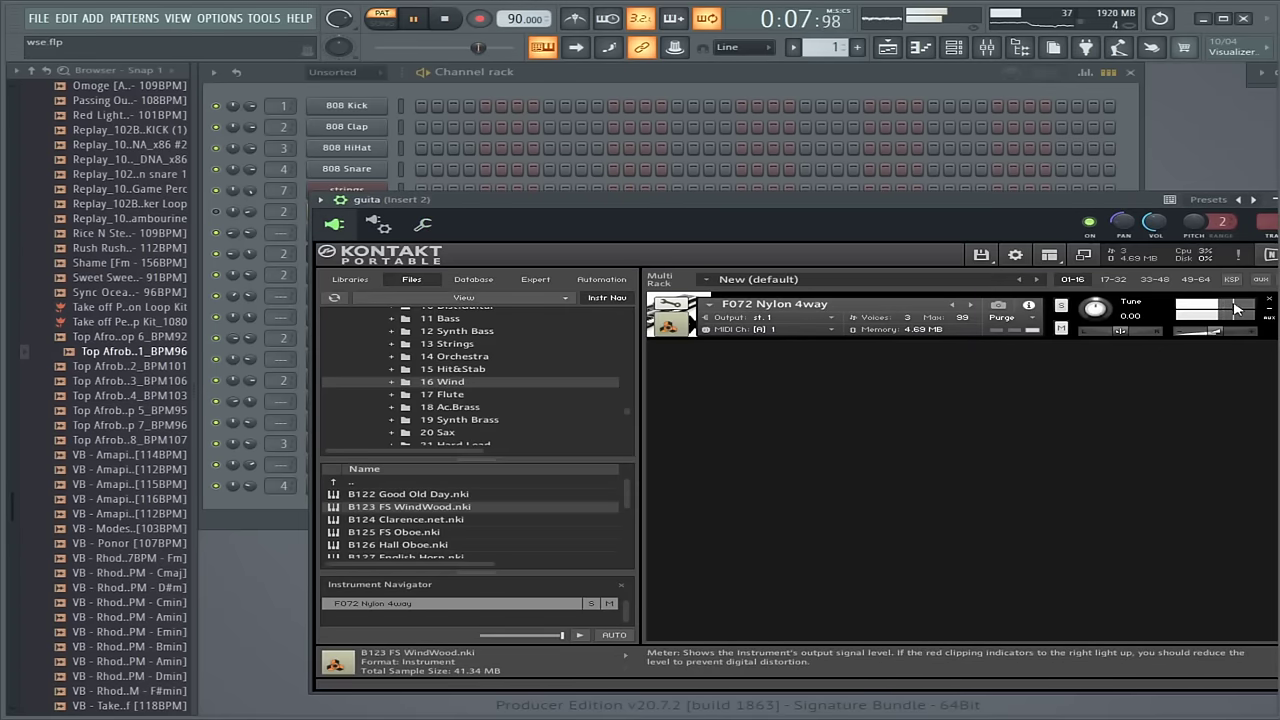
pyautogui.moveTo(1180, 205); pyautogui.dragTo(900, 218)
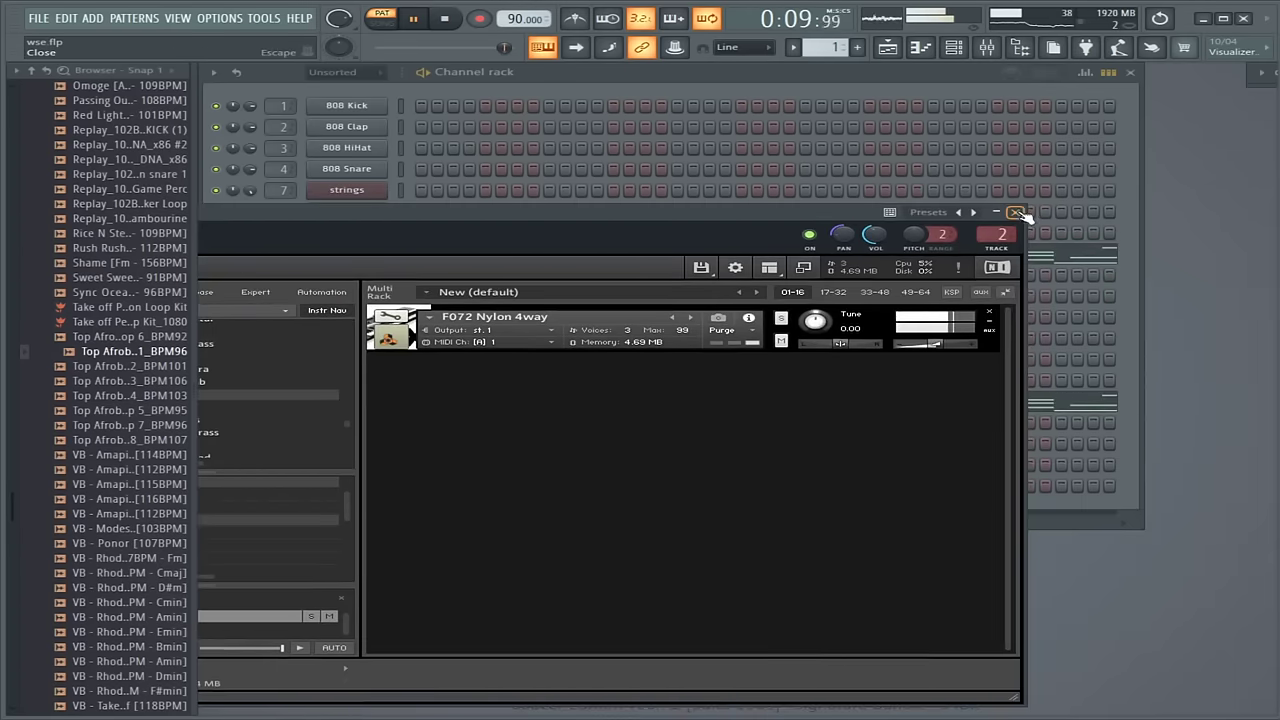
pyautogui.press('Escape')
# Step: View the plugin interface of the Ample Guitar M channel that doubles the guita part, and close its window
pyautogui.click(345, 401)
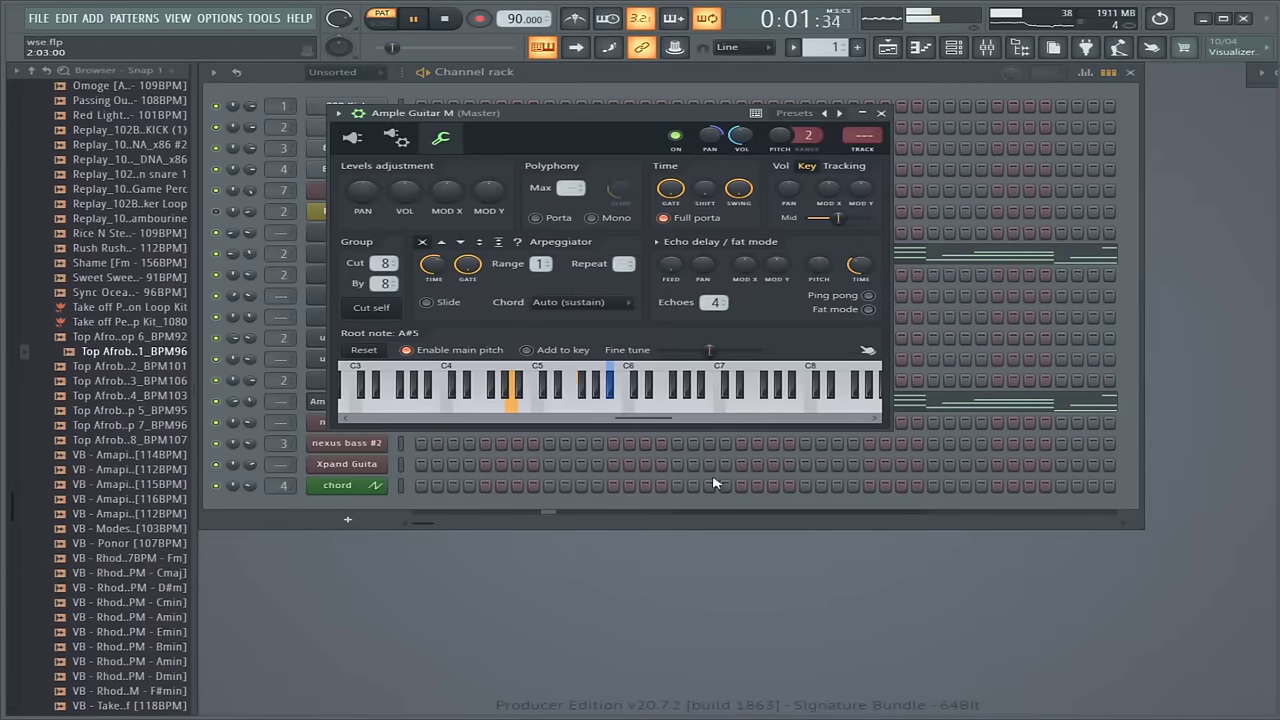
pyautogui.click(352, 137)
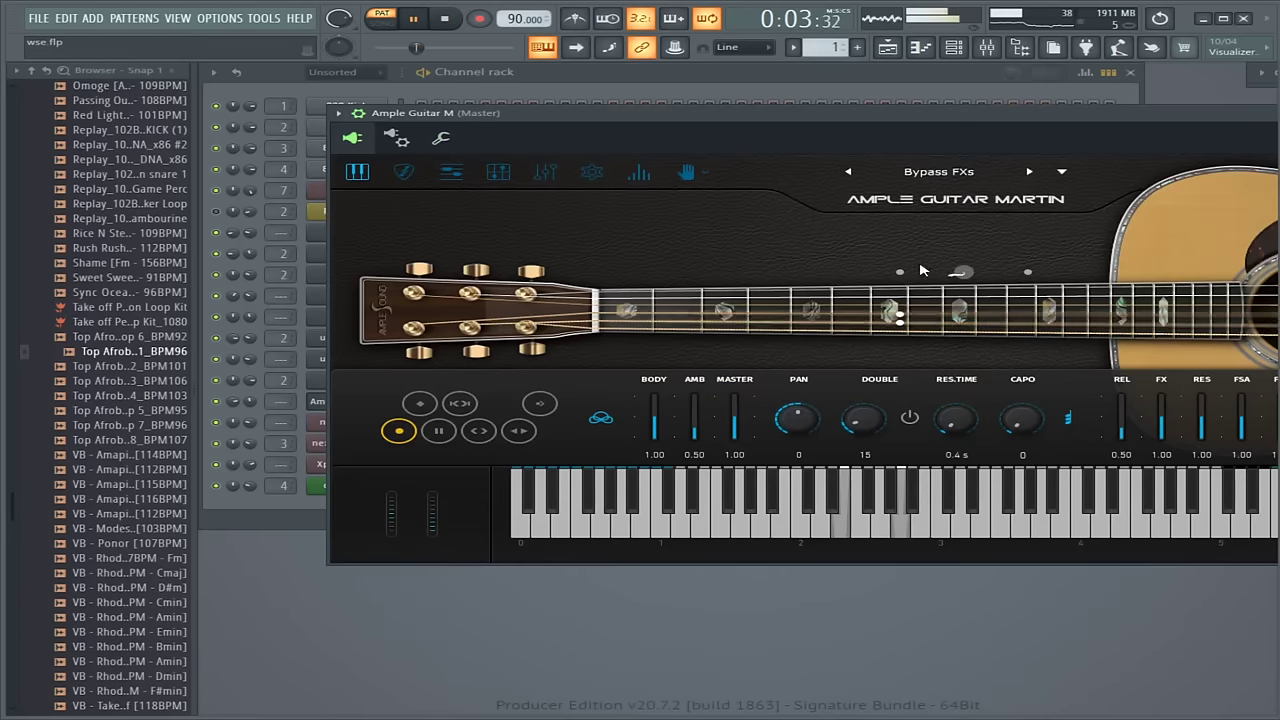
pyautogui.moveTo(946, 117); pyautogui.dragTo(692, 125)
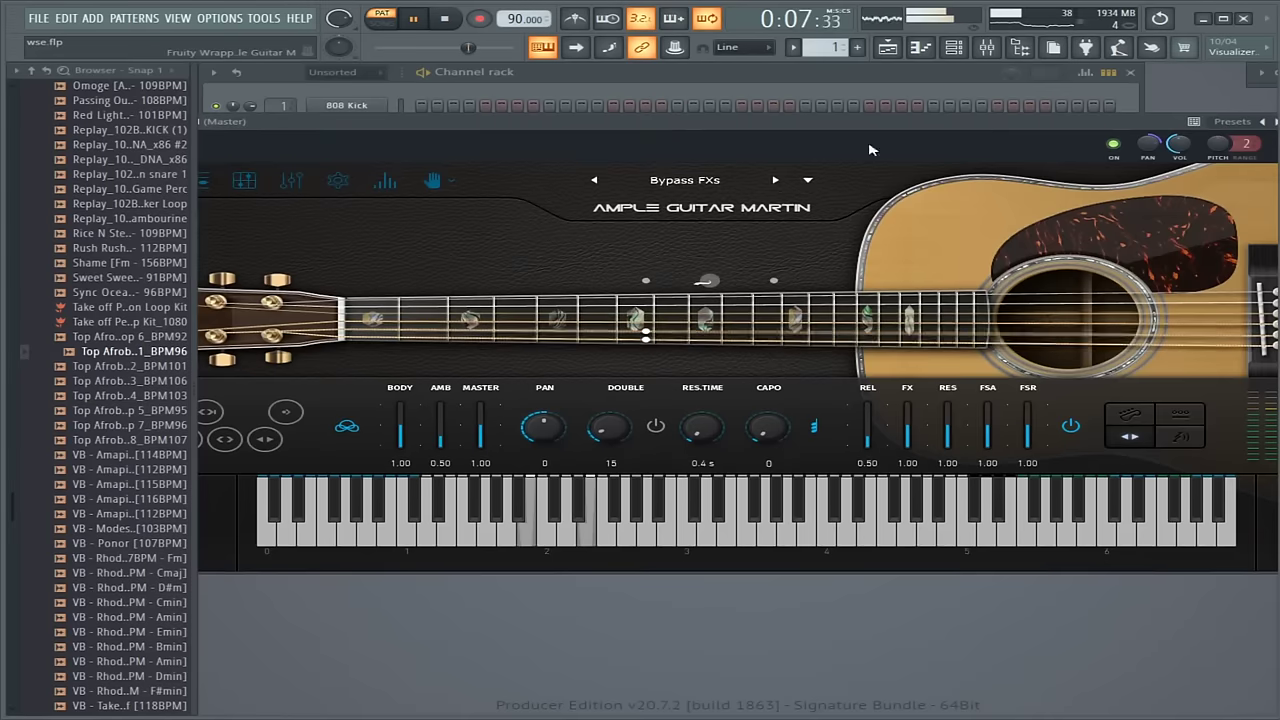
pyautogui.moveTo(1100, 121); pyautogui.dragTo(680, 201)
pyautogui.click(903, 205)
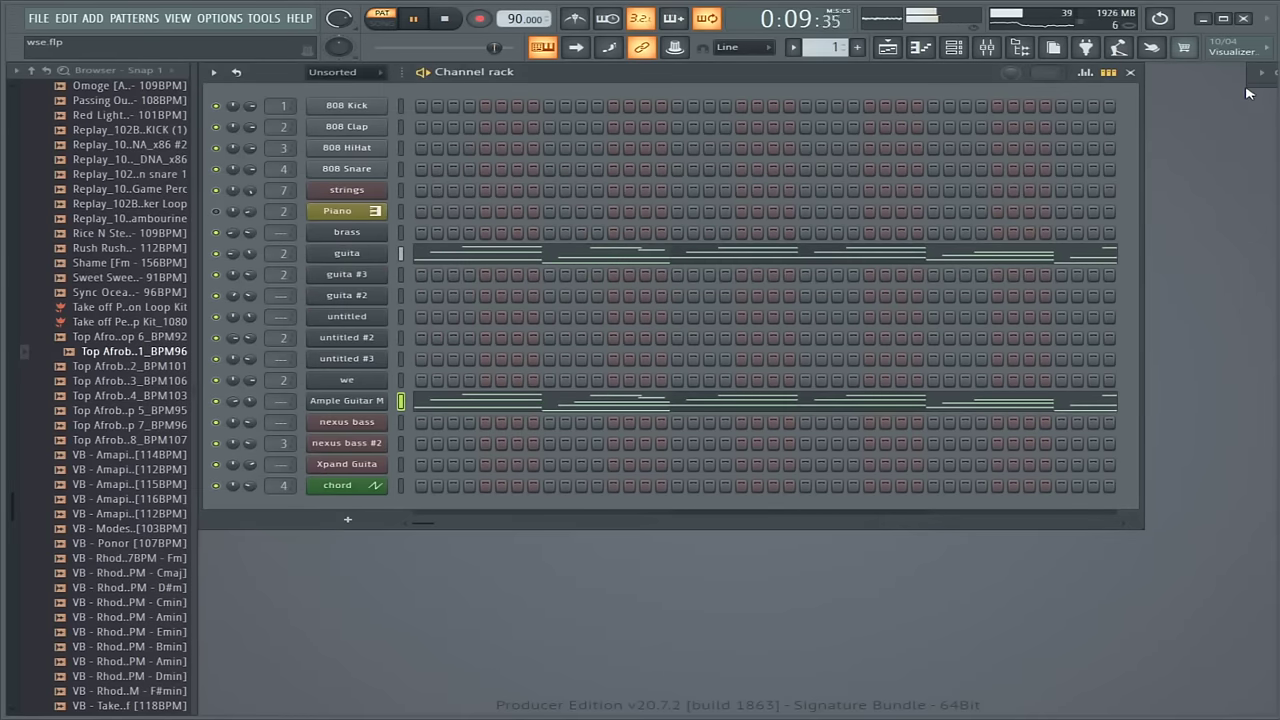
# Step: Show the playlist again, unmute Track 8, and make Pattern 2 the playing pattern
pyautogui.press('F5')
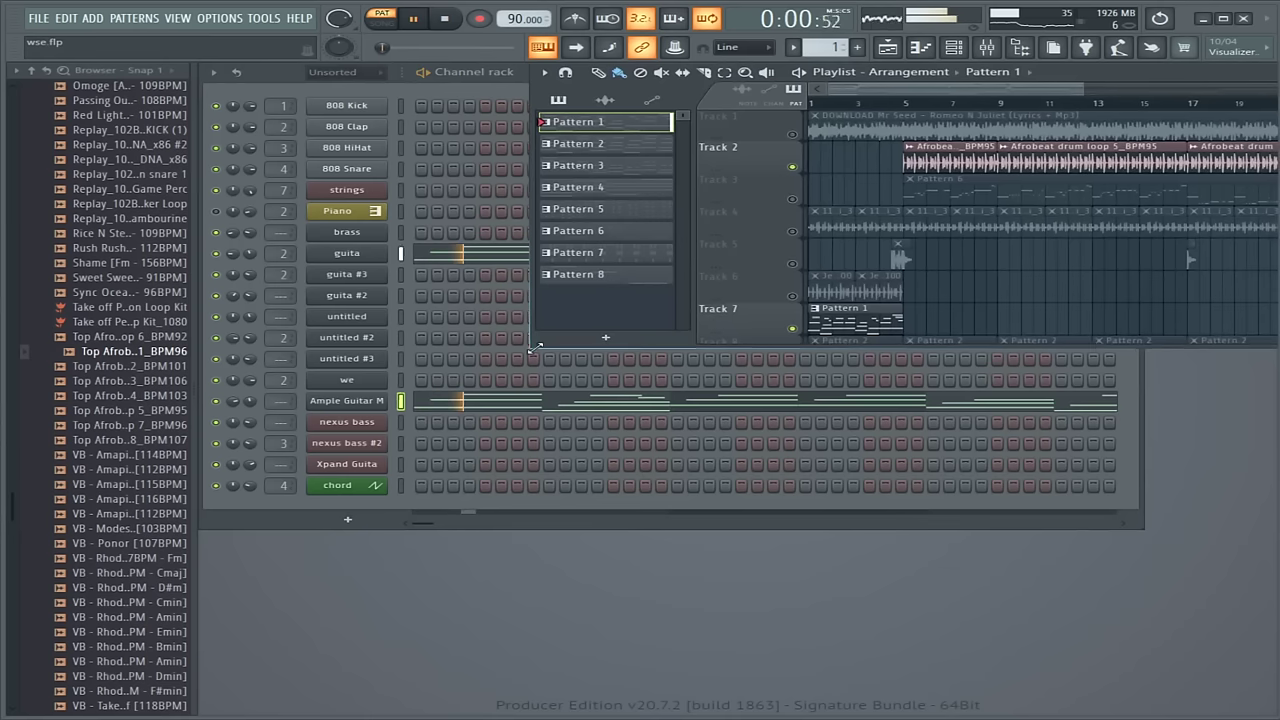
pyautogui.click(963, 203)
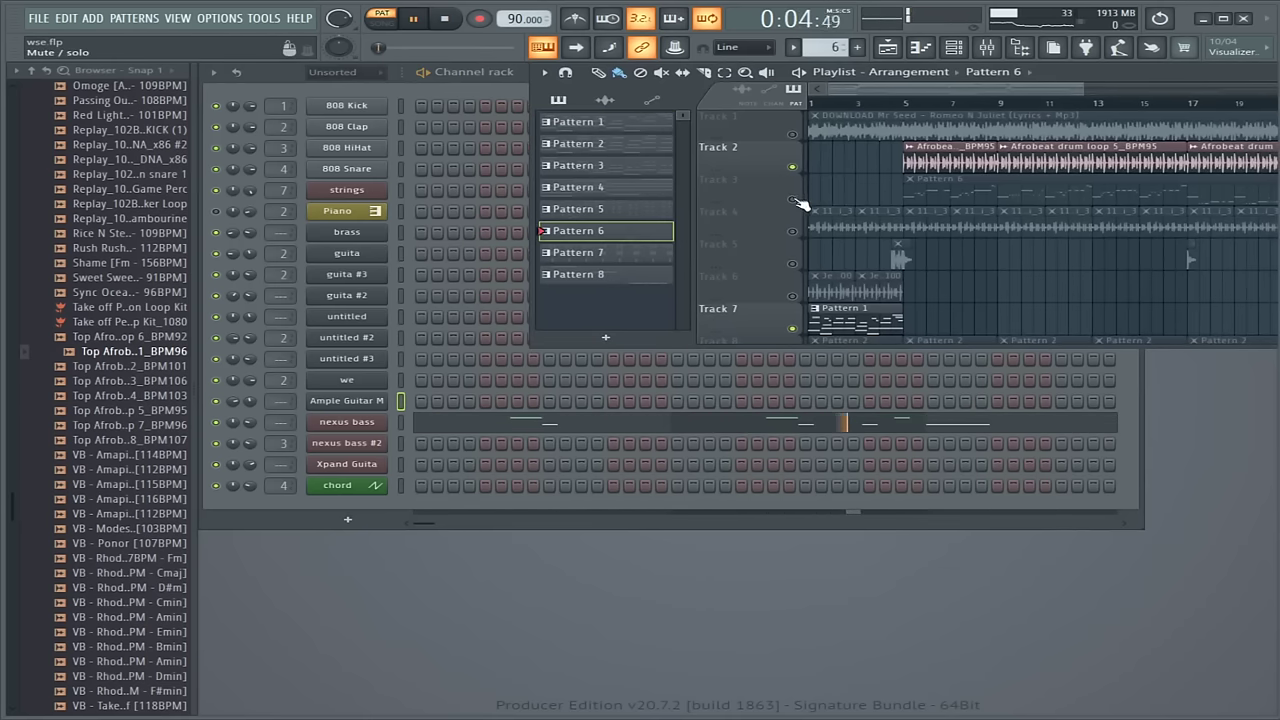
pyautogui.scroll(-2, 797, 257)
pyautogui.click(805, 280)
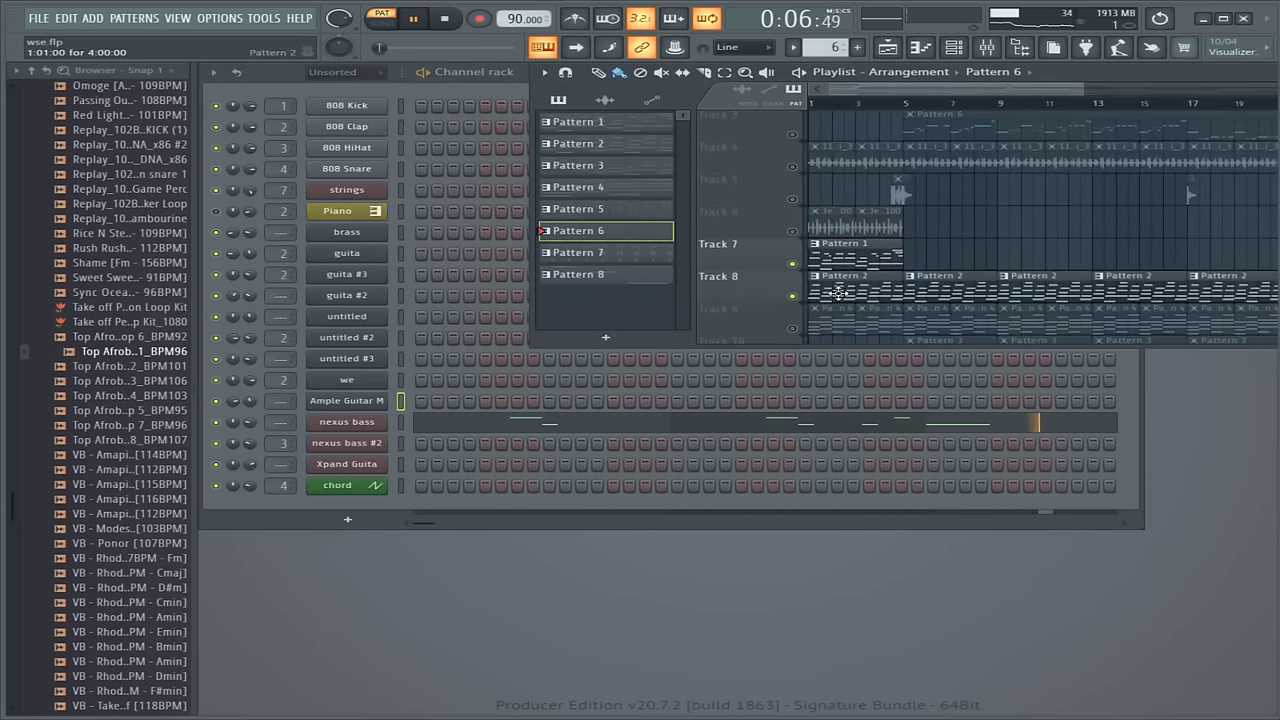
pyautogui.click(793, 264)
pyautogui.click(793, 264)
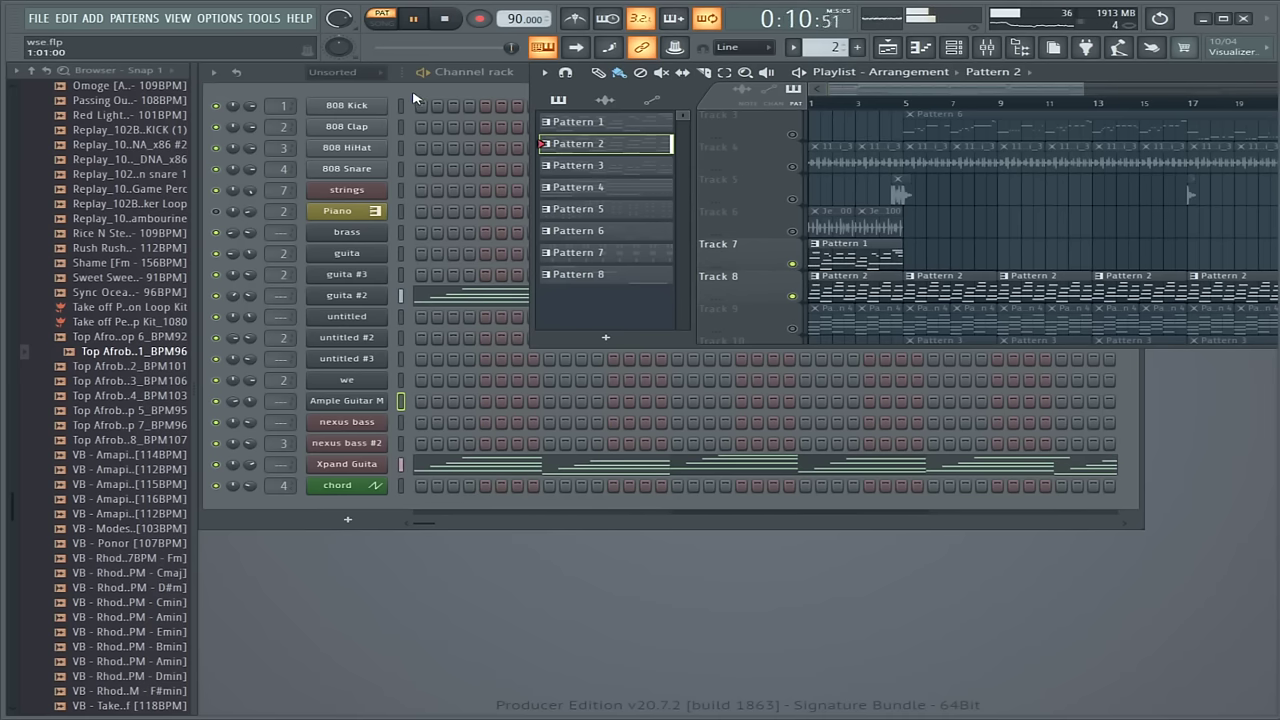
# Step: Examine Pattern 2's guita #2 notes in the piano roll and the Xpand Guita channel's instrument settings, closing both windows
pyautogui.click(415, 97)
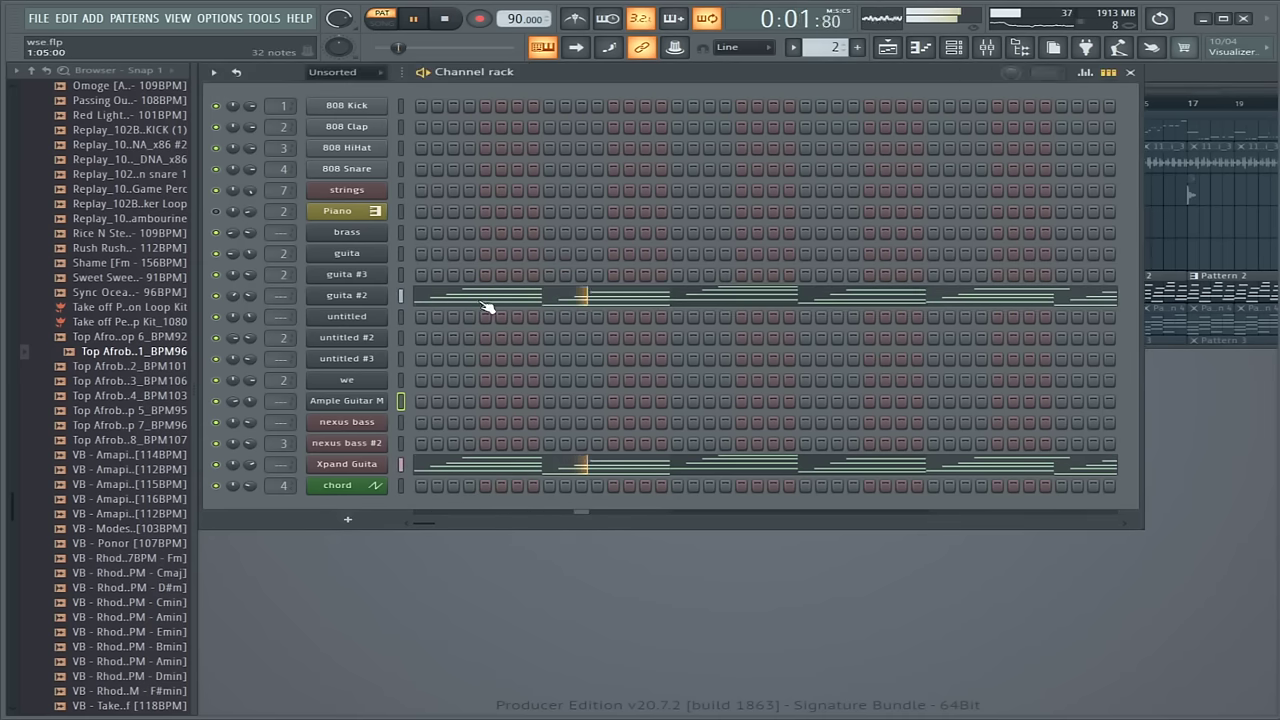
pyautogui.click(482, 302)
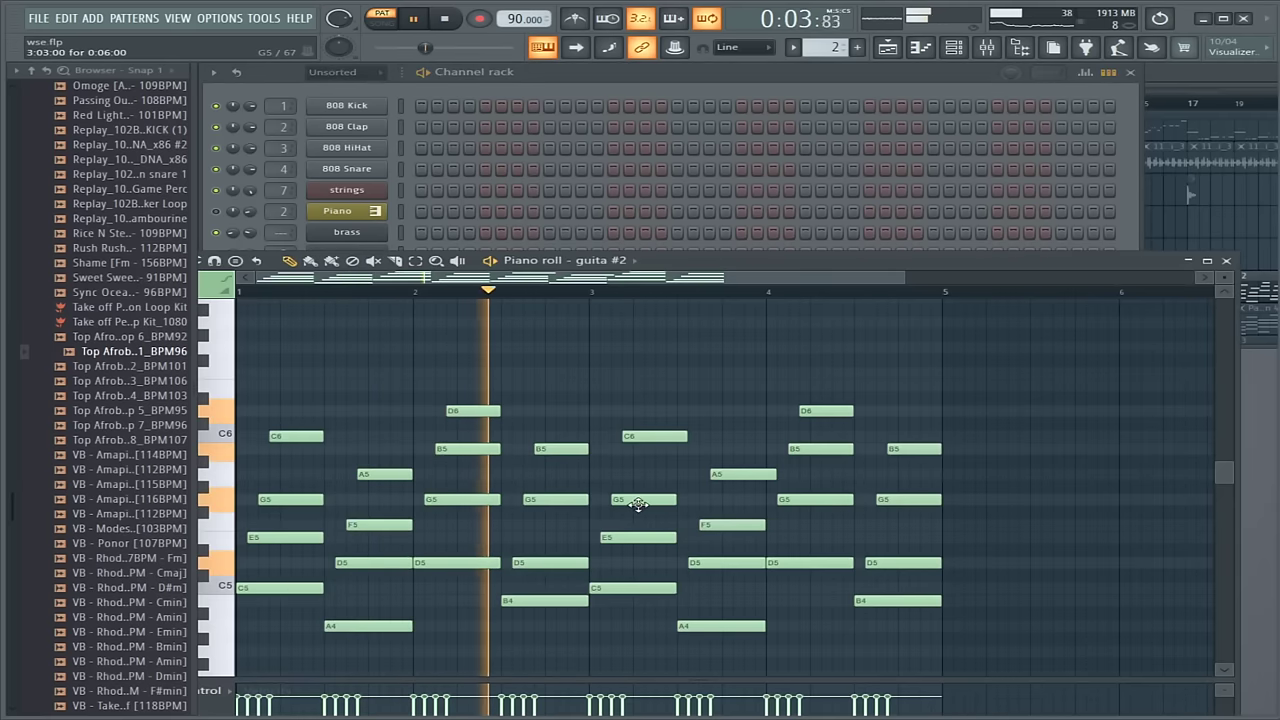
pyautogui.click(1227, 261)
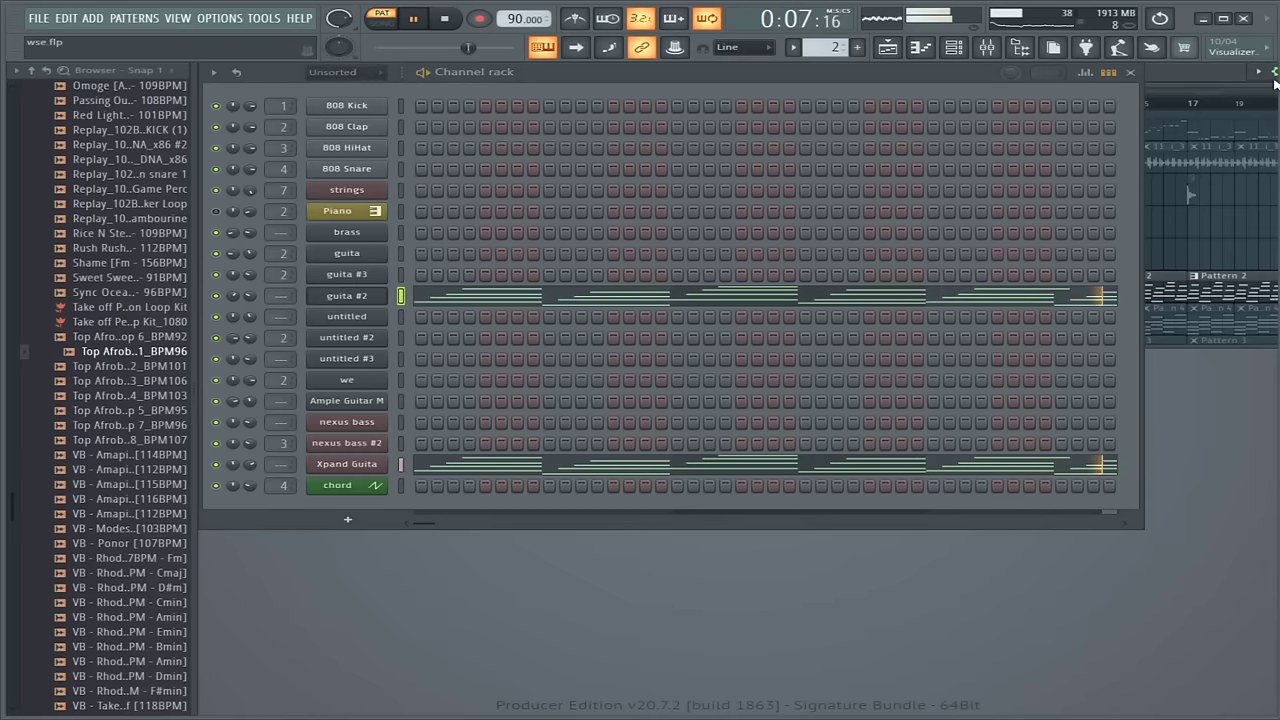
pyautogui.click(340, 470)
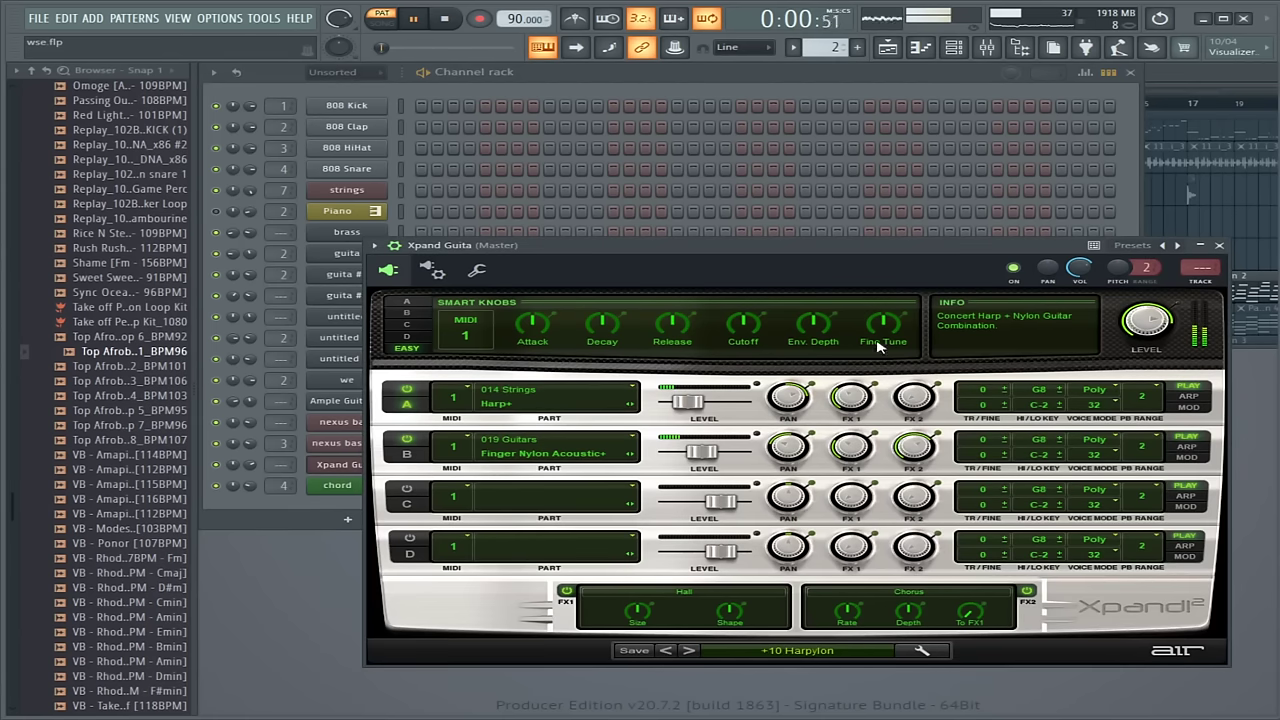
pyautogui.click(1220, 247)
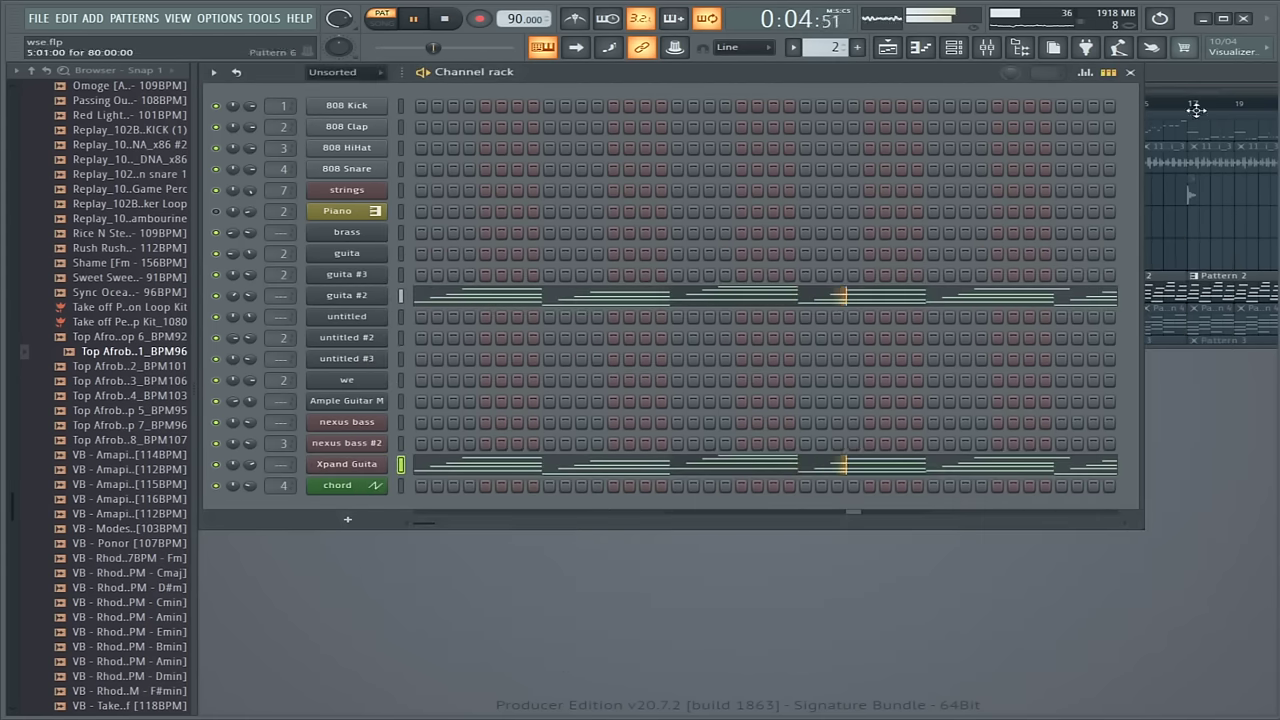
# Step: Bring the playlist forward, extend it downward to show Tracks 10 to 12, and switch playback to Pattern 4
pyautogui.click(1150, 95)
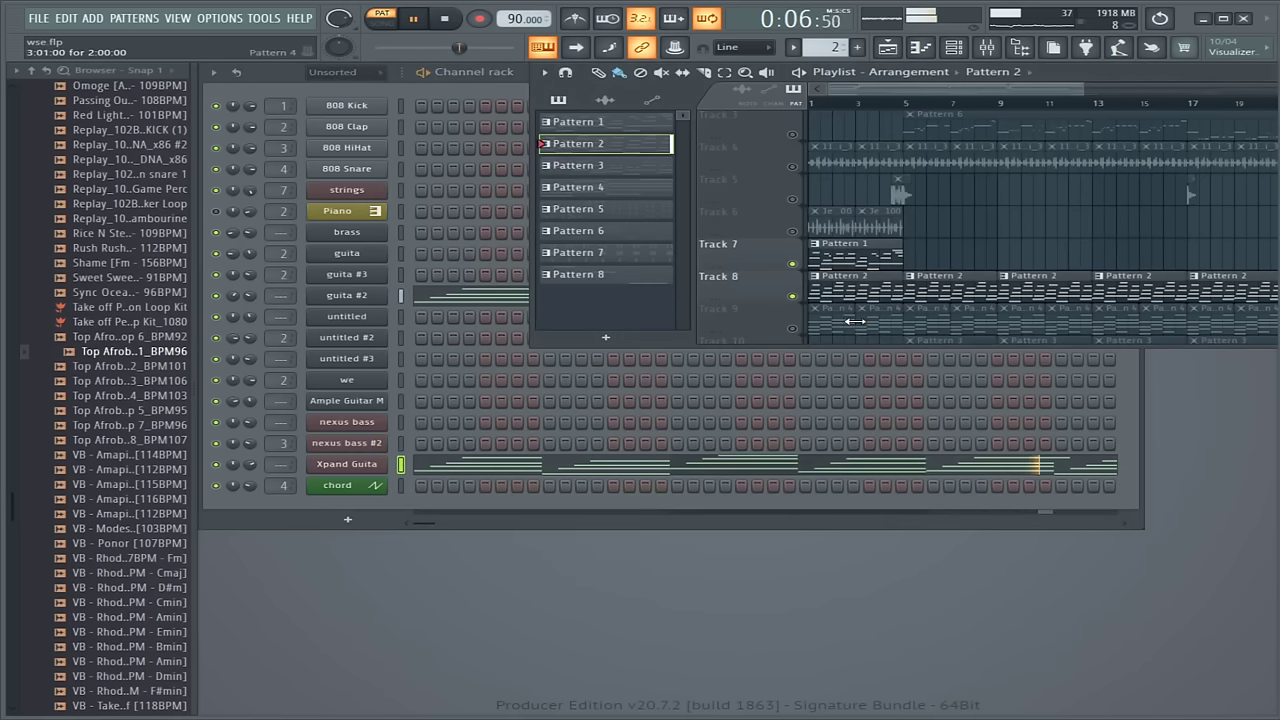
pyautogui.moveTo(817, 346); pyautogui.dragTo(820, 432)
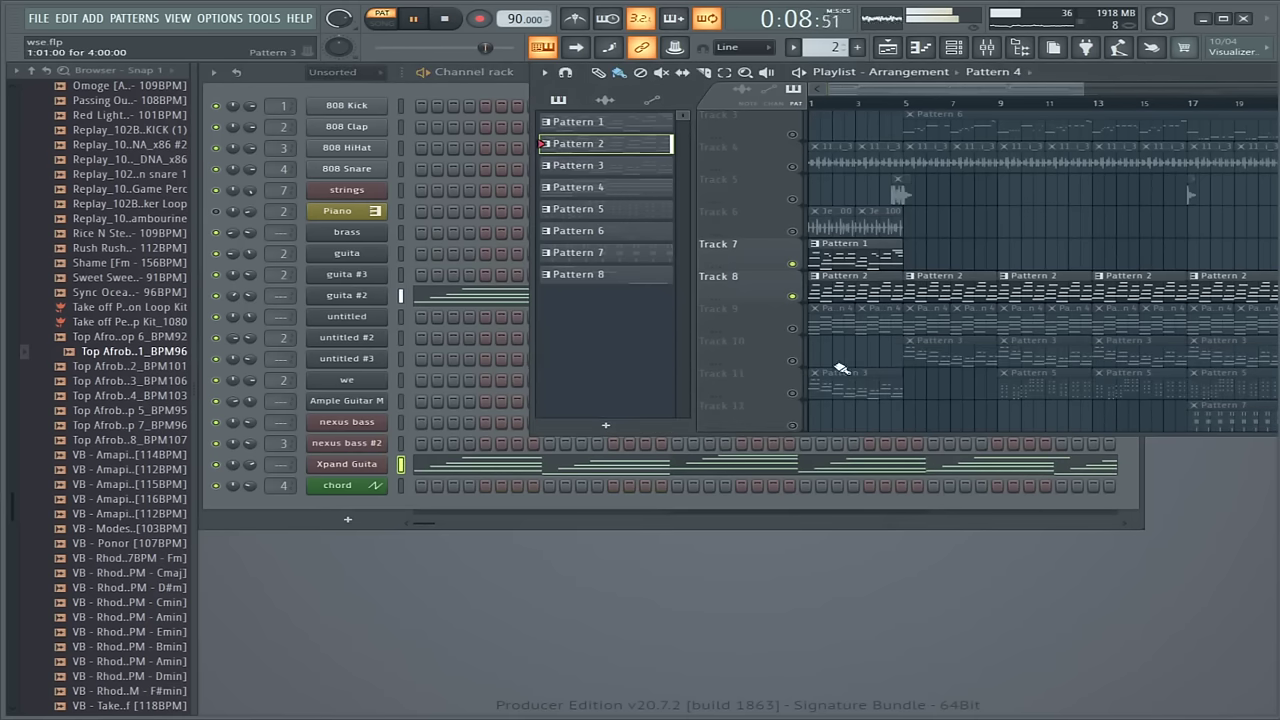
pyautogui.press('KP_Add')
pyautogui.press('KP_Add')
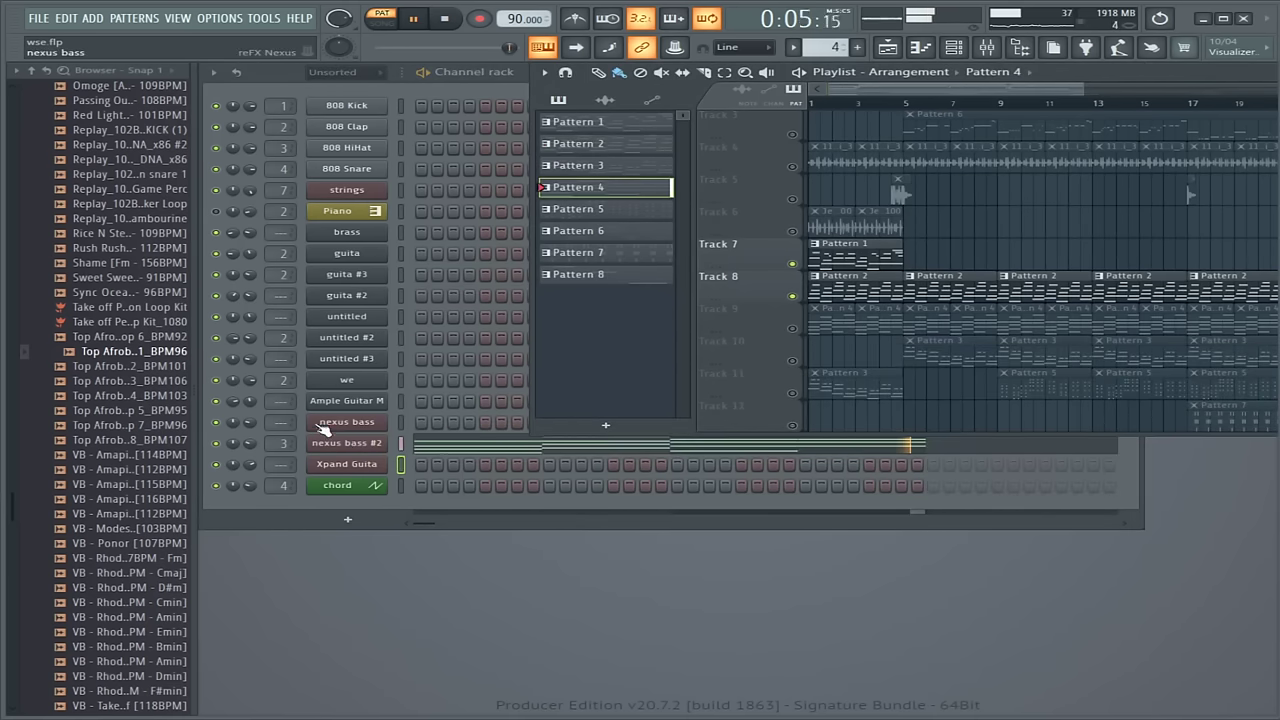
# Step: Examine the nexus bass #2 channel's Nexus preset and its Pattern 4 notes in the piano roll, closing both windows
pyautogui.click(352, 443)
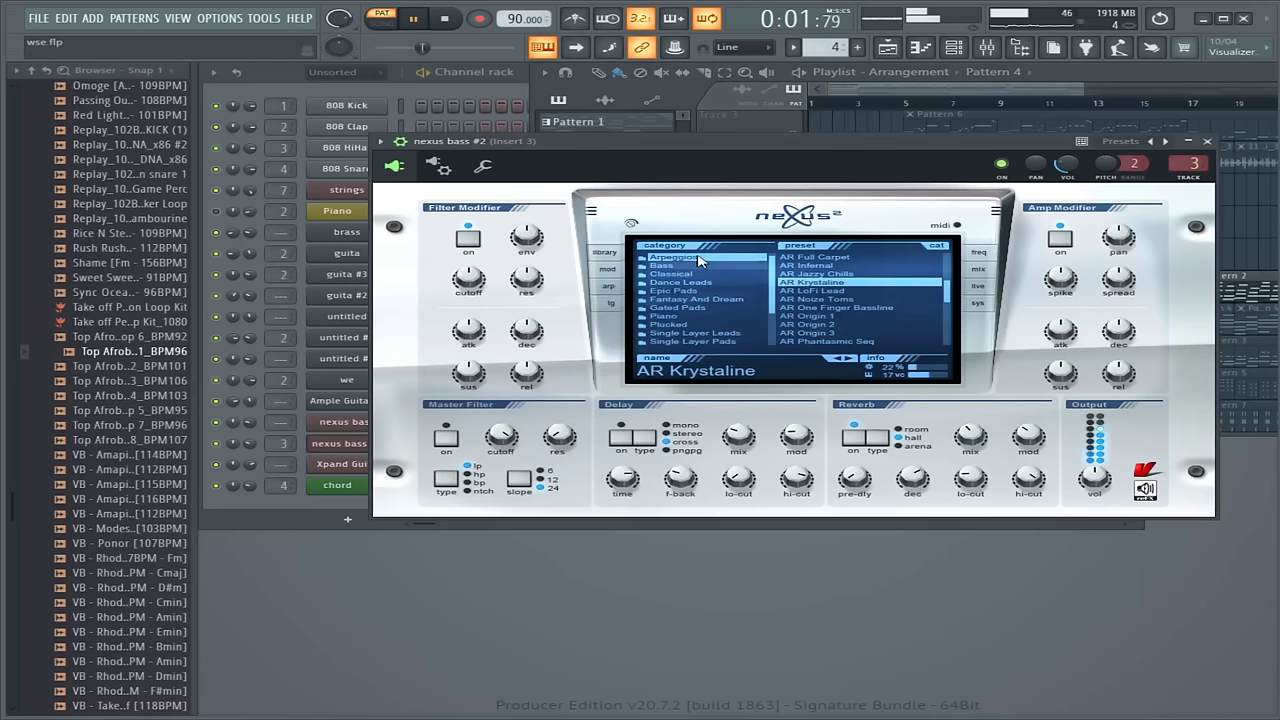
pyautogui.click(1207, 141)
pyautogui.click(507, 448)
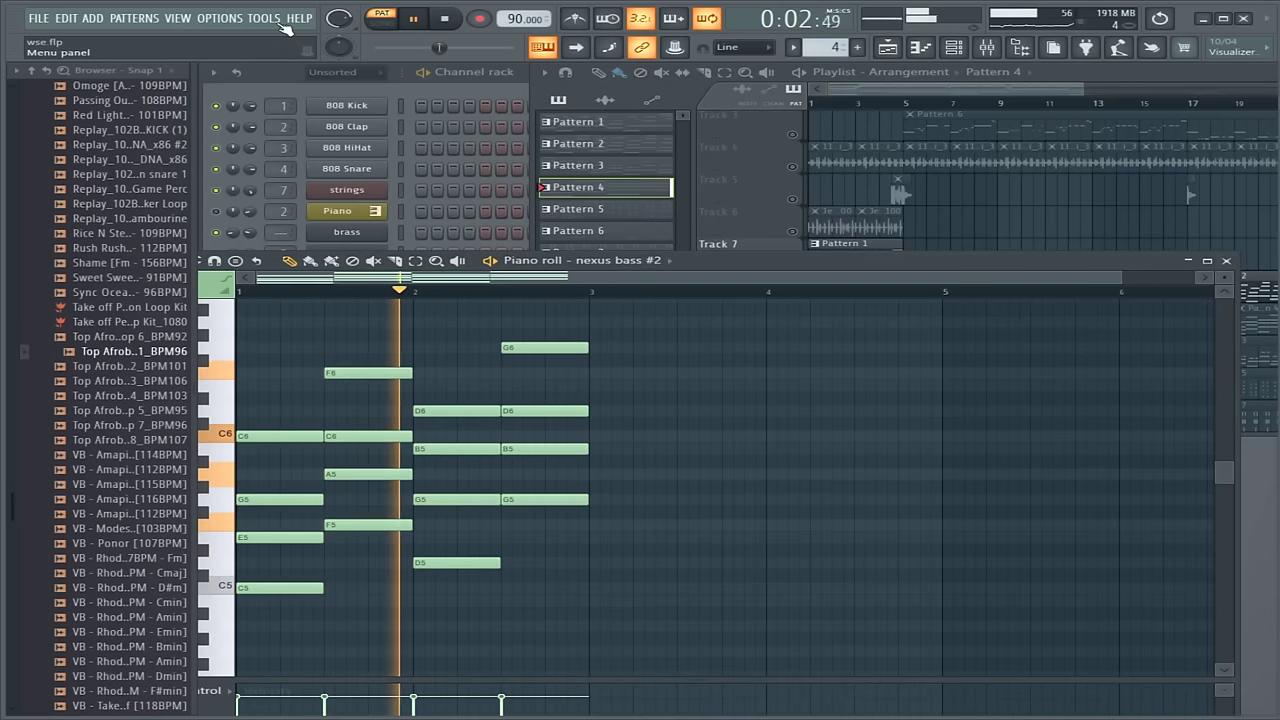
pyautogui.click(1226, 260)
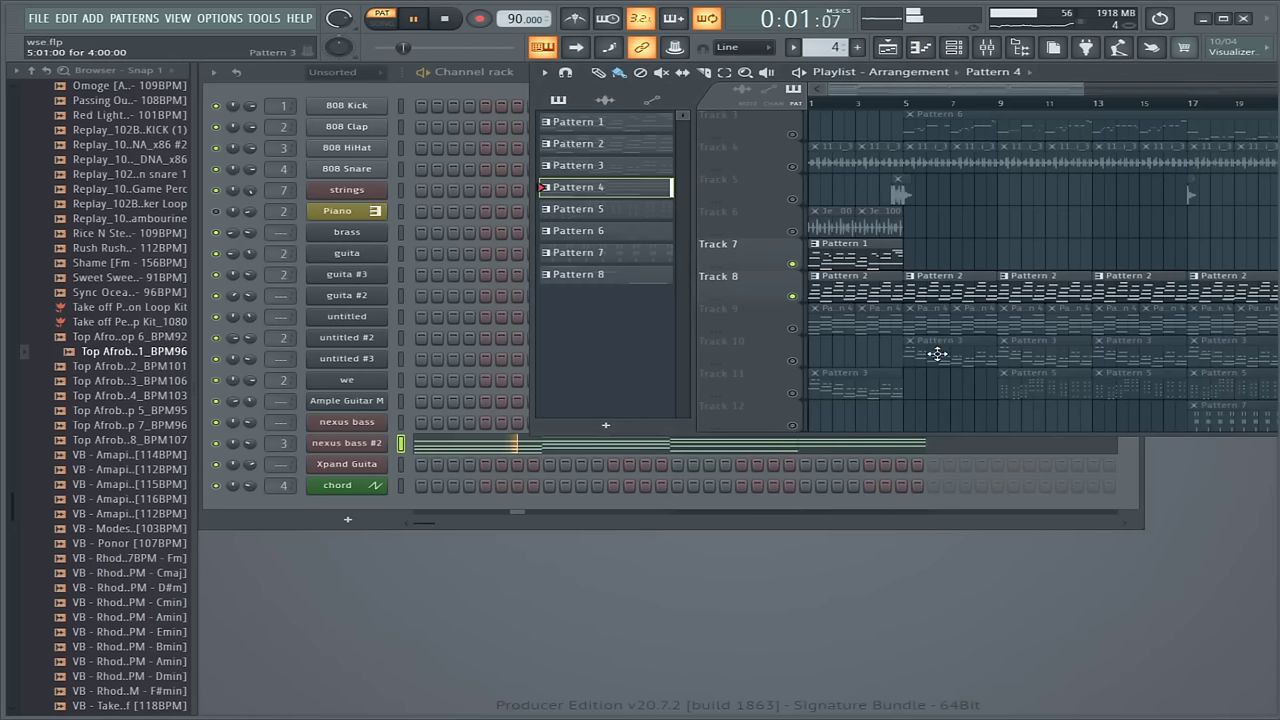
# Step: Switch playback to Pattern 3 and open the guita #3 channel's instrument window from the channel rack
pyautogui.press('KP_Subtract')
pyautogui.click(430, 97)
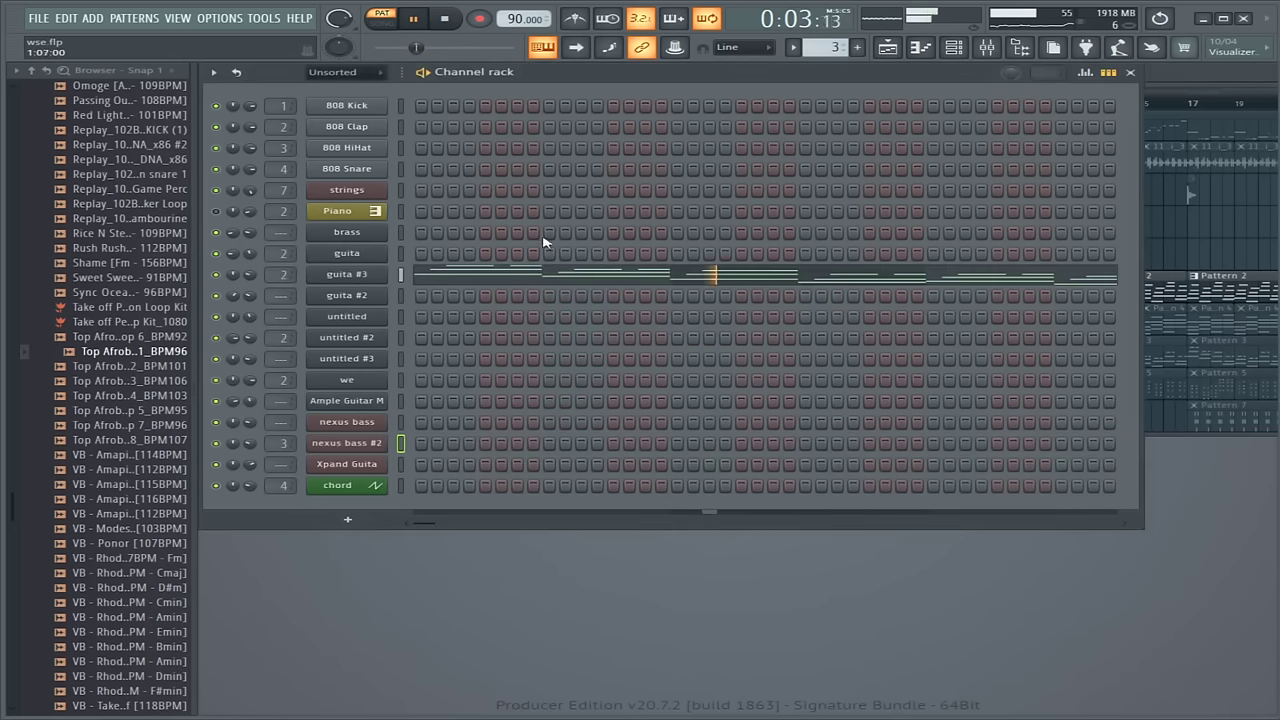
pyautogui.click(372, 278)
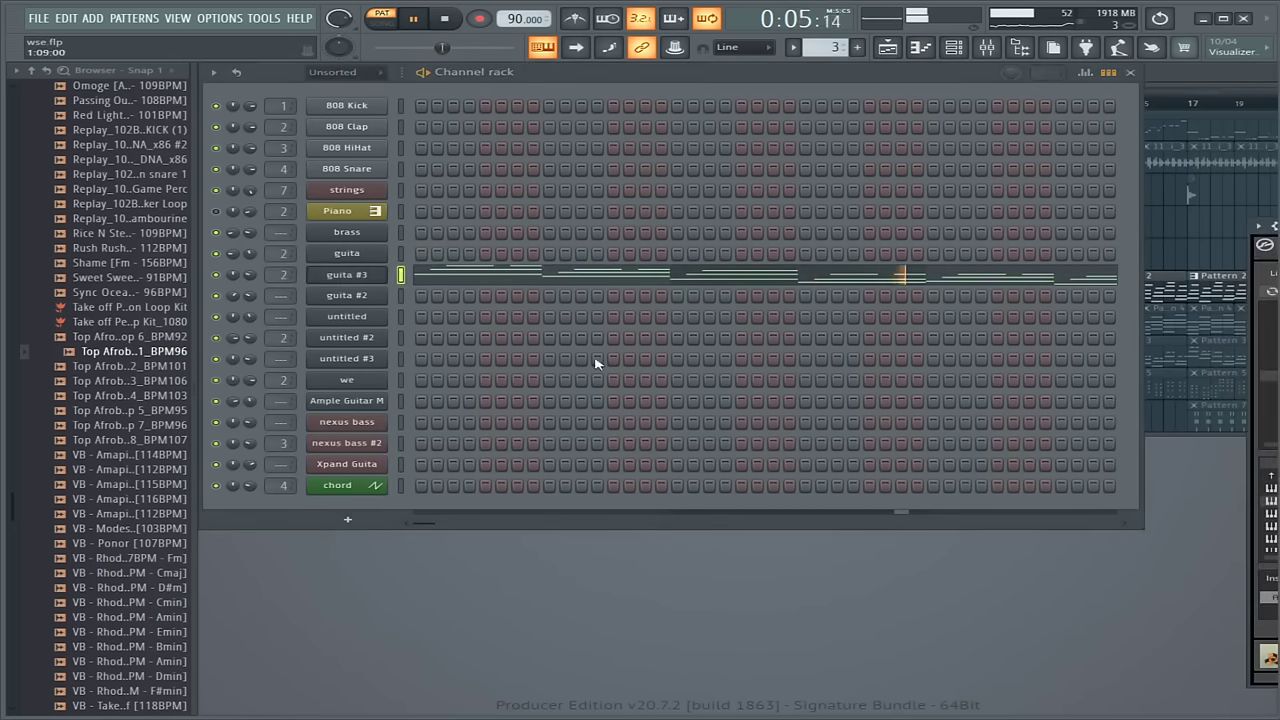
pyautogui.click(1247, 275)
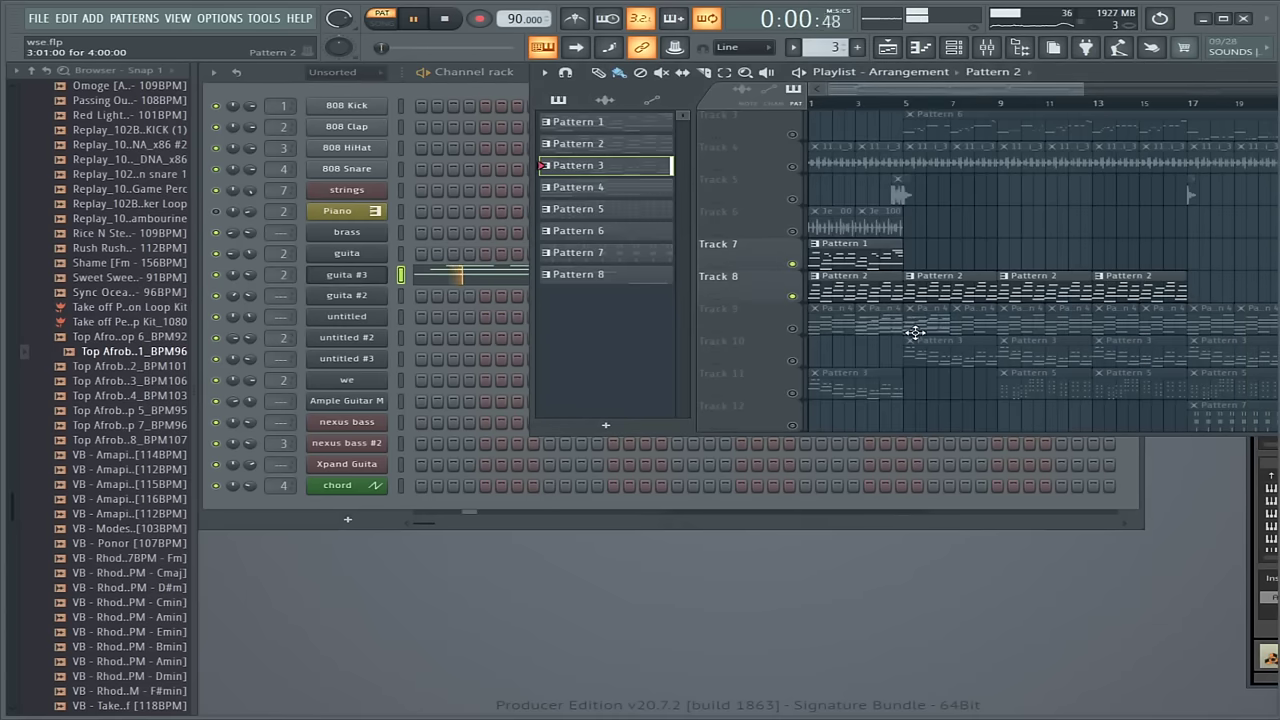
pyautogui.press('KP_Subtract')
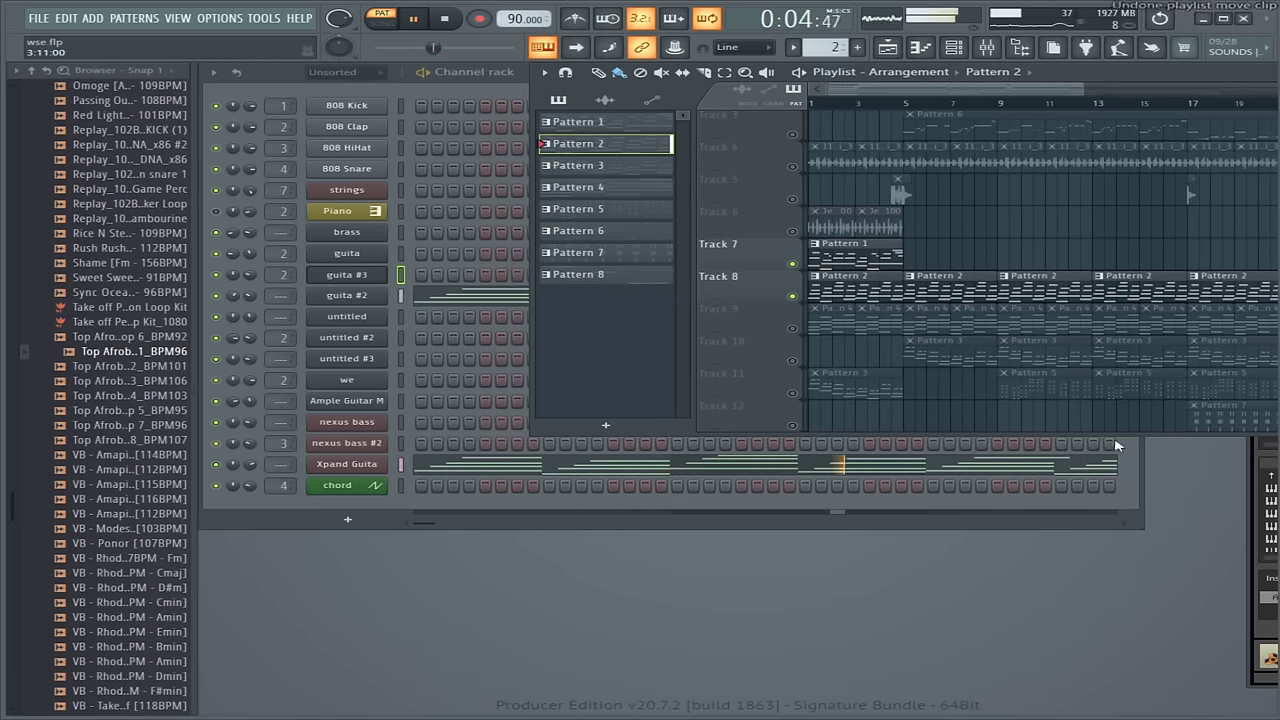
pyautogui.press('space')
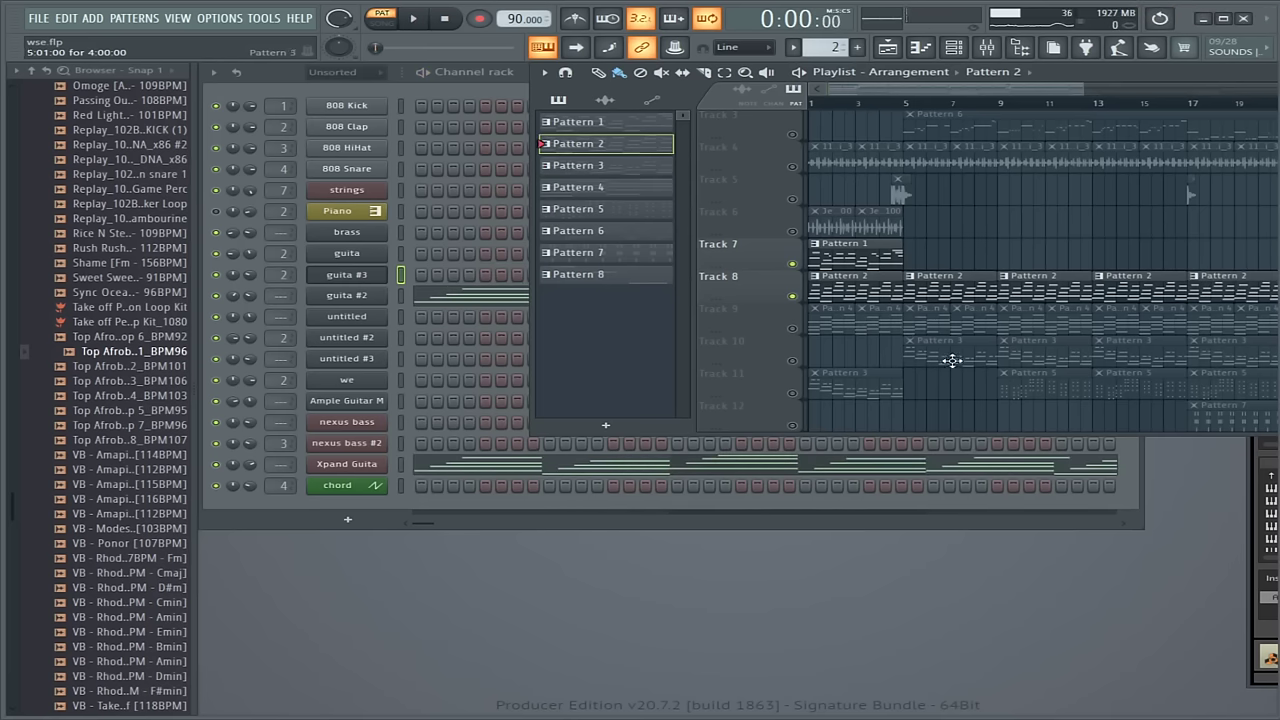
# Step: Play Pattern 3 from the start, move guita #3's Kontakt window fully into view to examine its loaded patch, and close it
pyautogui.press('KP_Add')
pyautogui.press('space')
pyautogui.click(1260, 553)
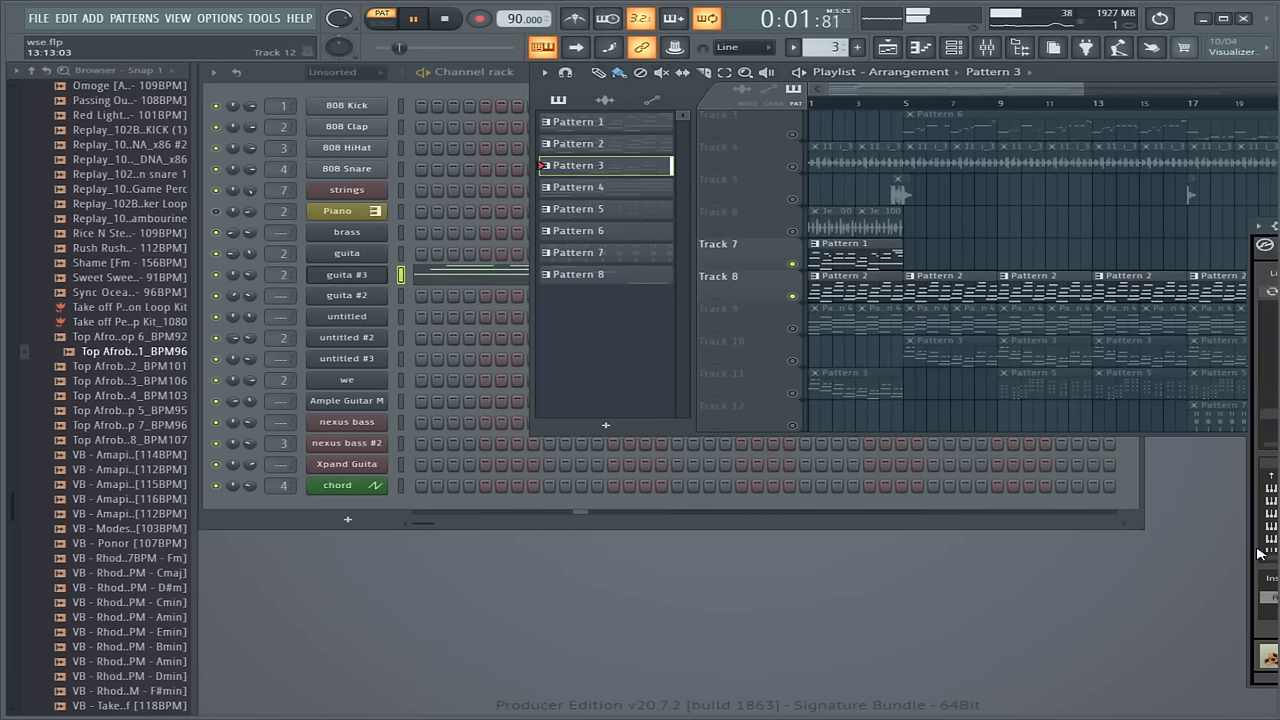
pyautogui.moveTo(1272, 334)
pyautogui.mouseDown()
pyautogui.moveTo(829, 340)
pyautogui.moveTo(1272, 346)
pyautogui.mouseUp()
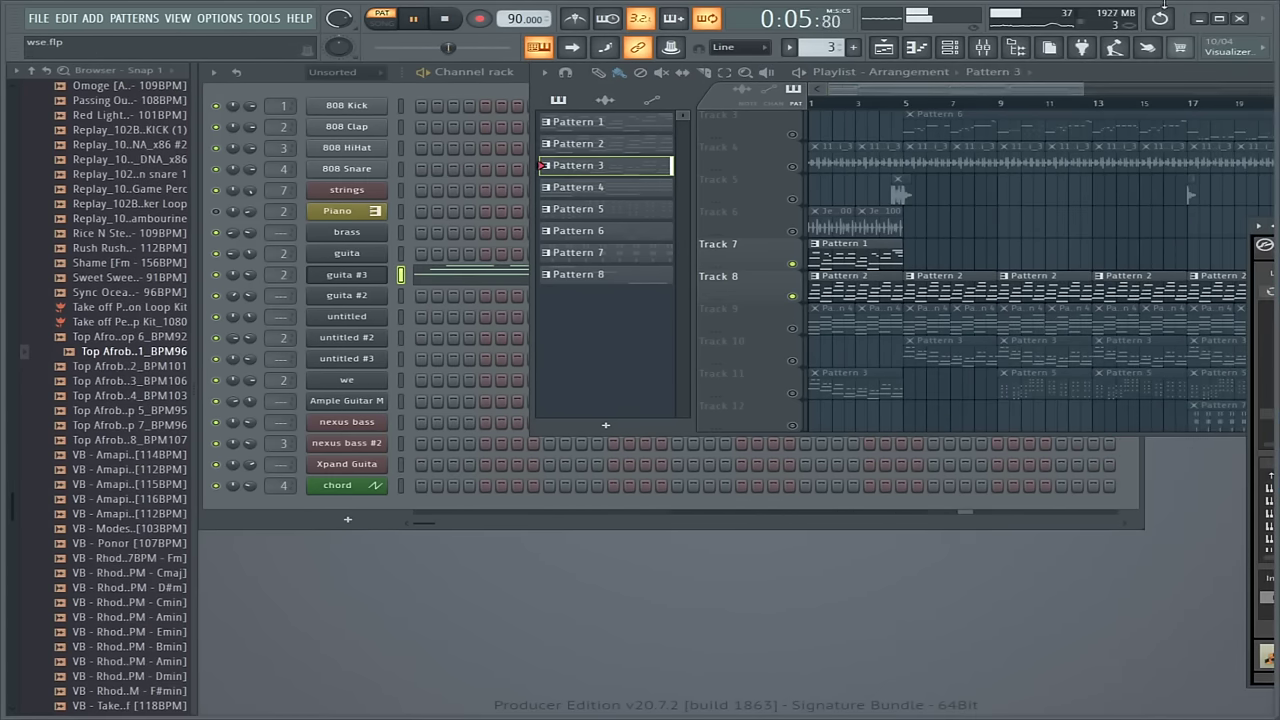
pyautogui.click(1200, 8)
pyautogui.moveTo(1186, 160); pyautogui.dragTo(1270, 158)
pyautogui.moveTo(1265, 230); pyautogui.dragTo(246, 241)
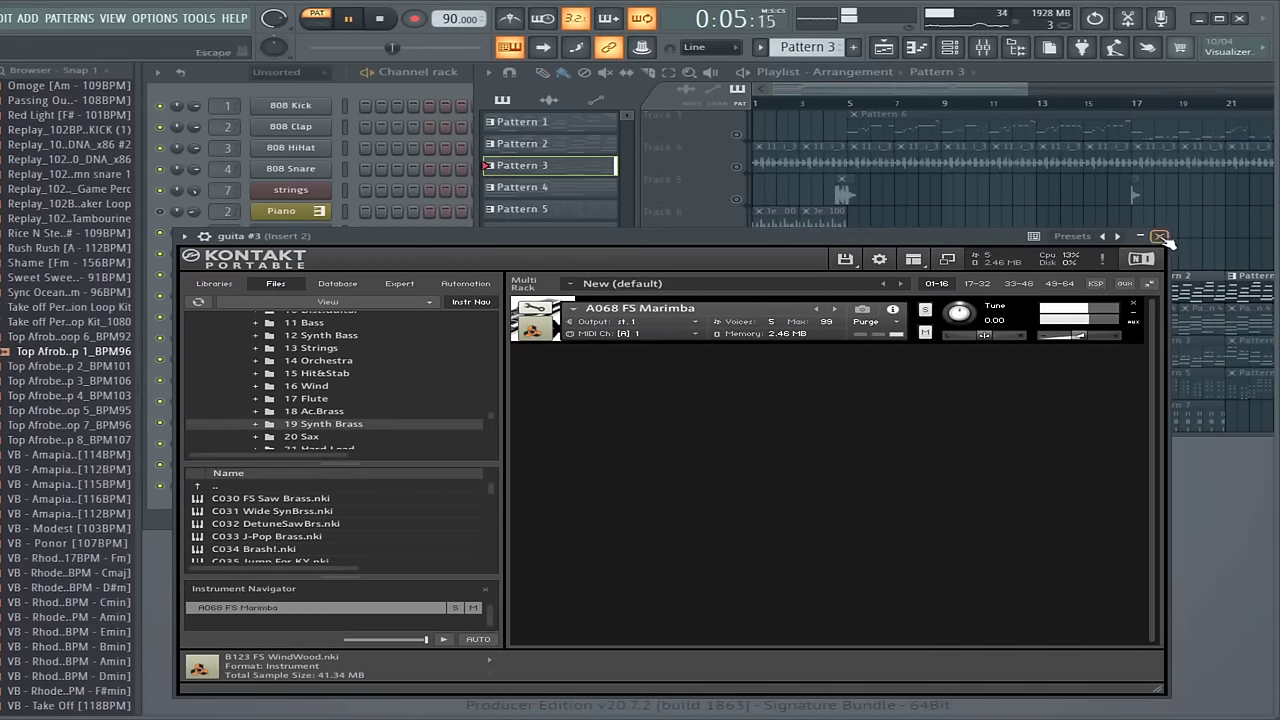
pyautogui.press('Escape')
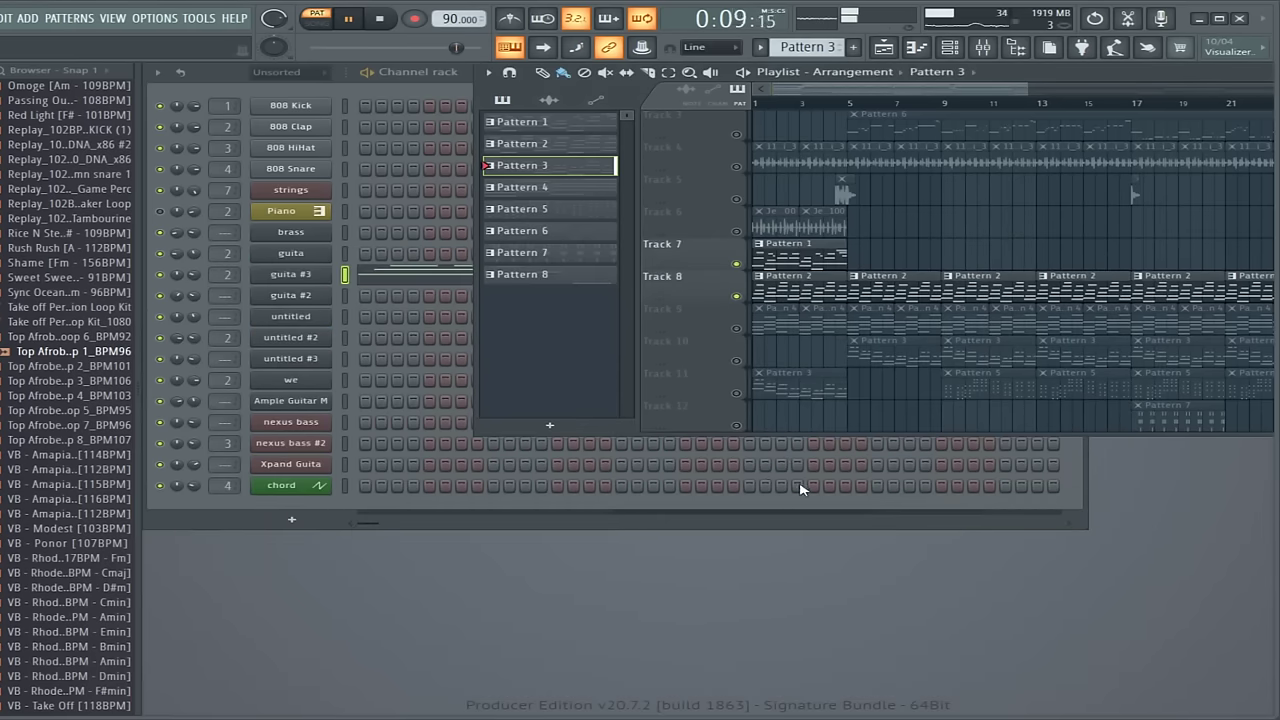
# Step: Switch playback to Pattern 5 and view the patch loaded in the untitled #3 channel's Kontakt, closing its window
pyautogui.click(988, 390)
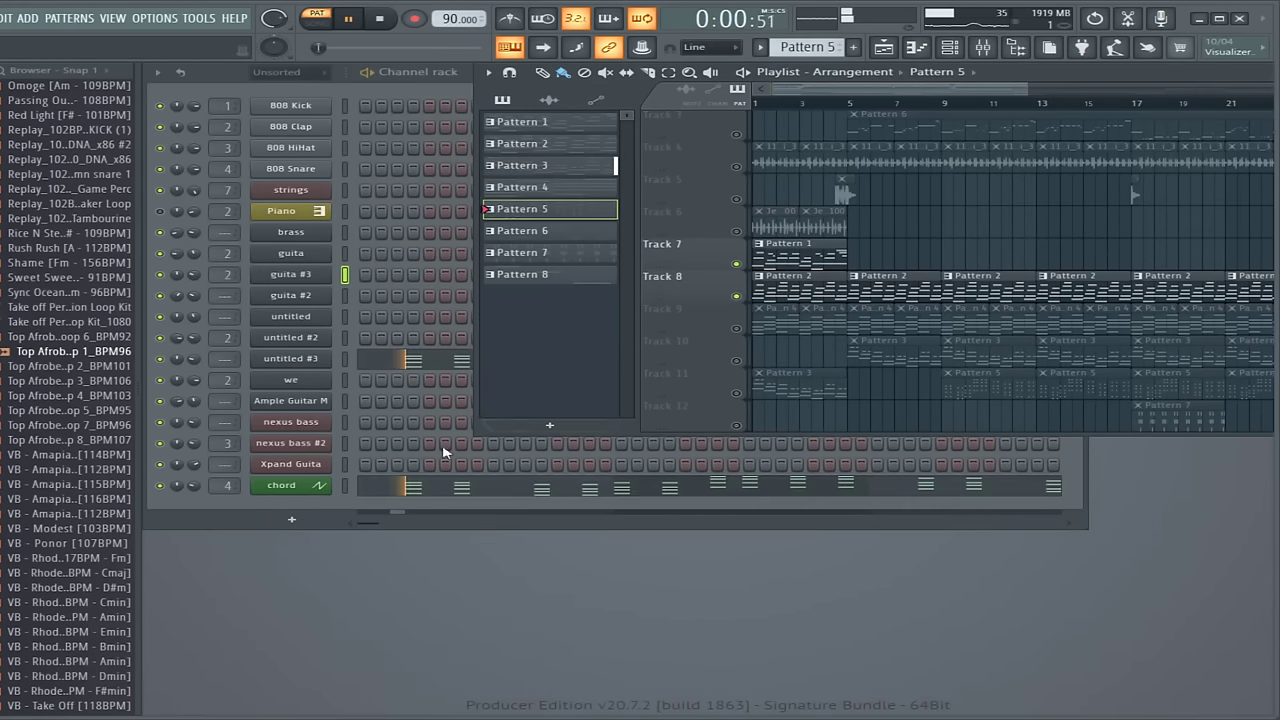
pyautogui.click(213, 508)
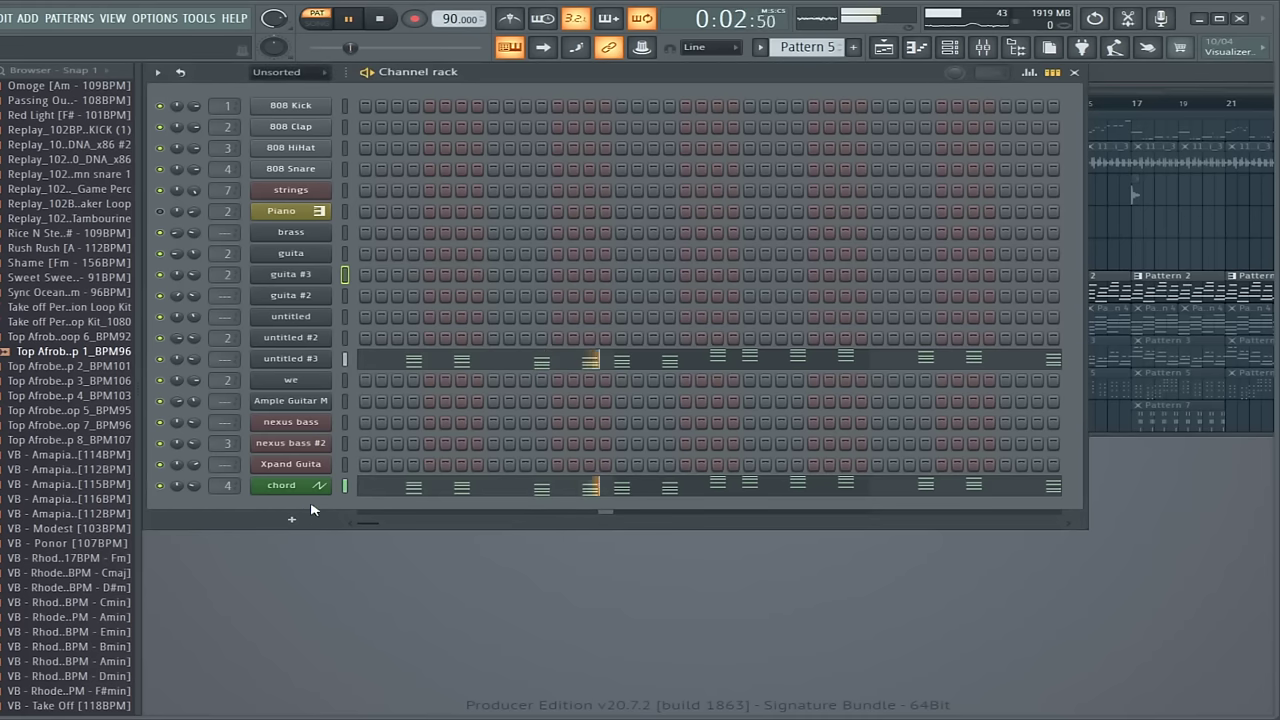
pyautogui.click(291, 358)
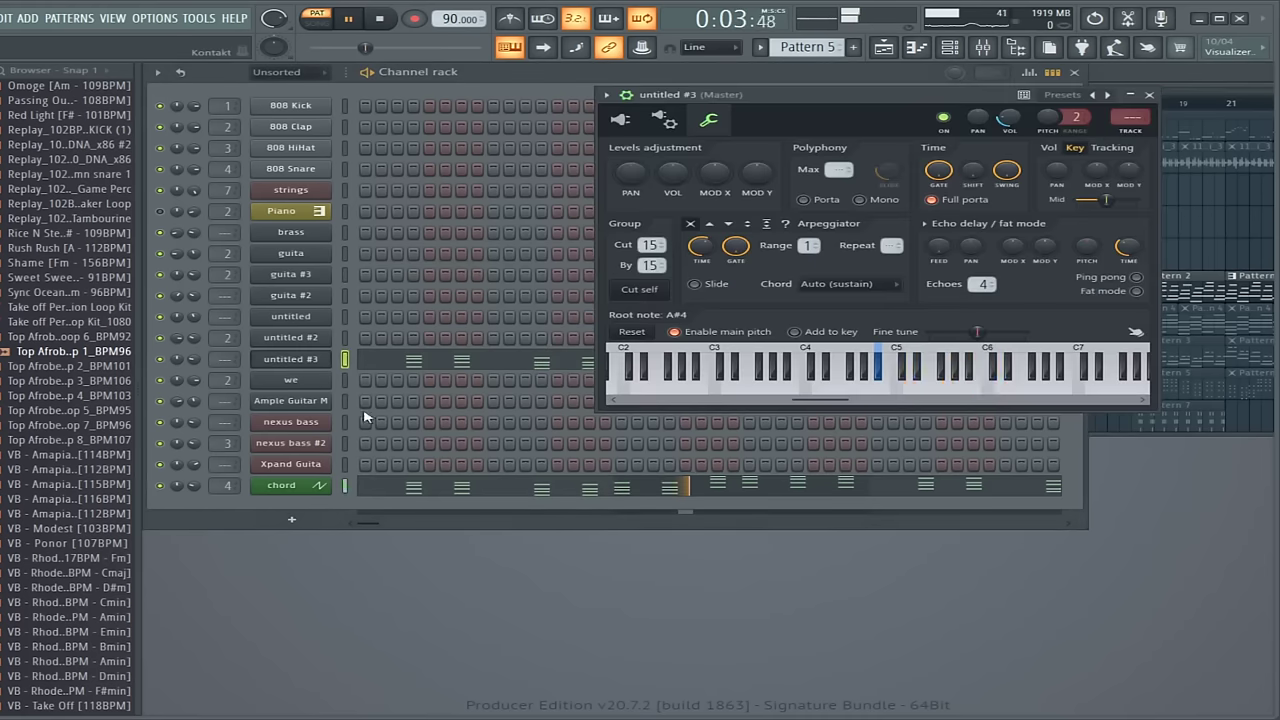
pyautogui.click(620, 119)
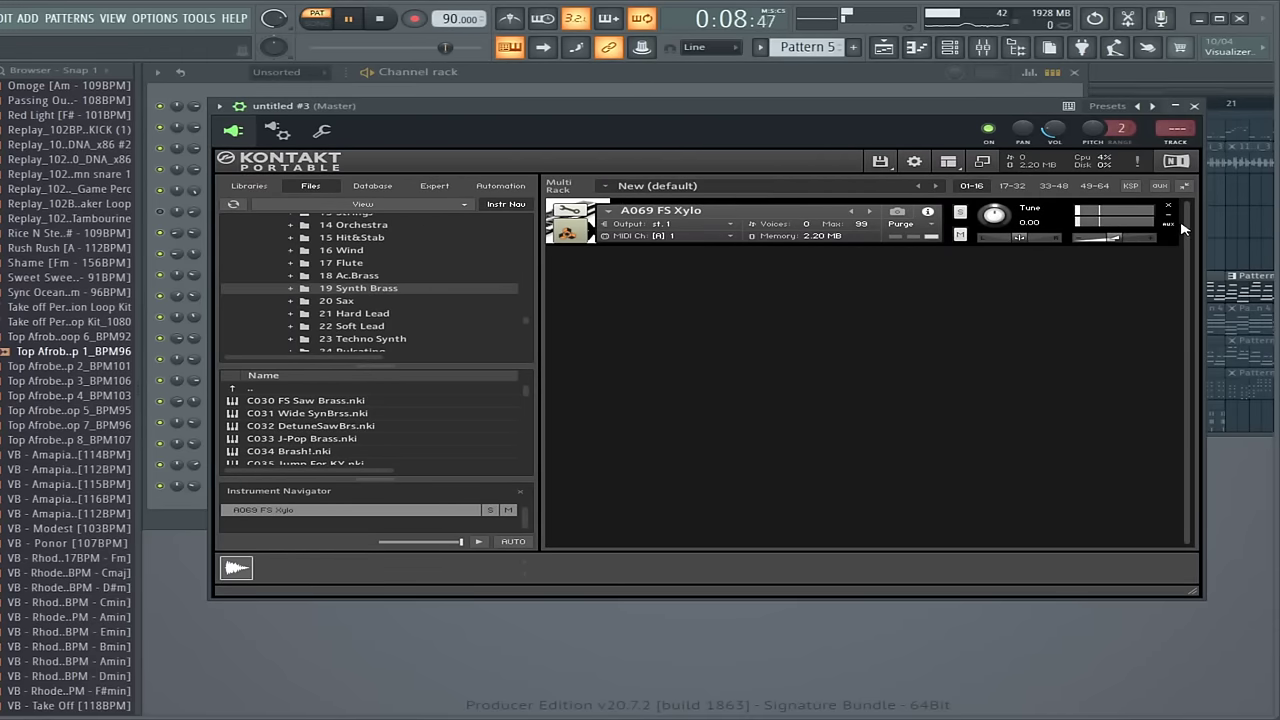
pyautogui.click(1193, 106)
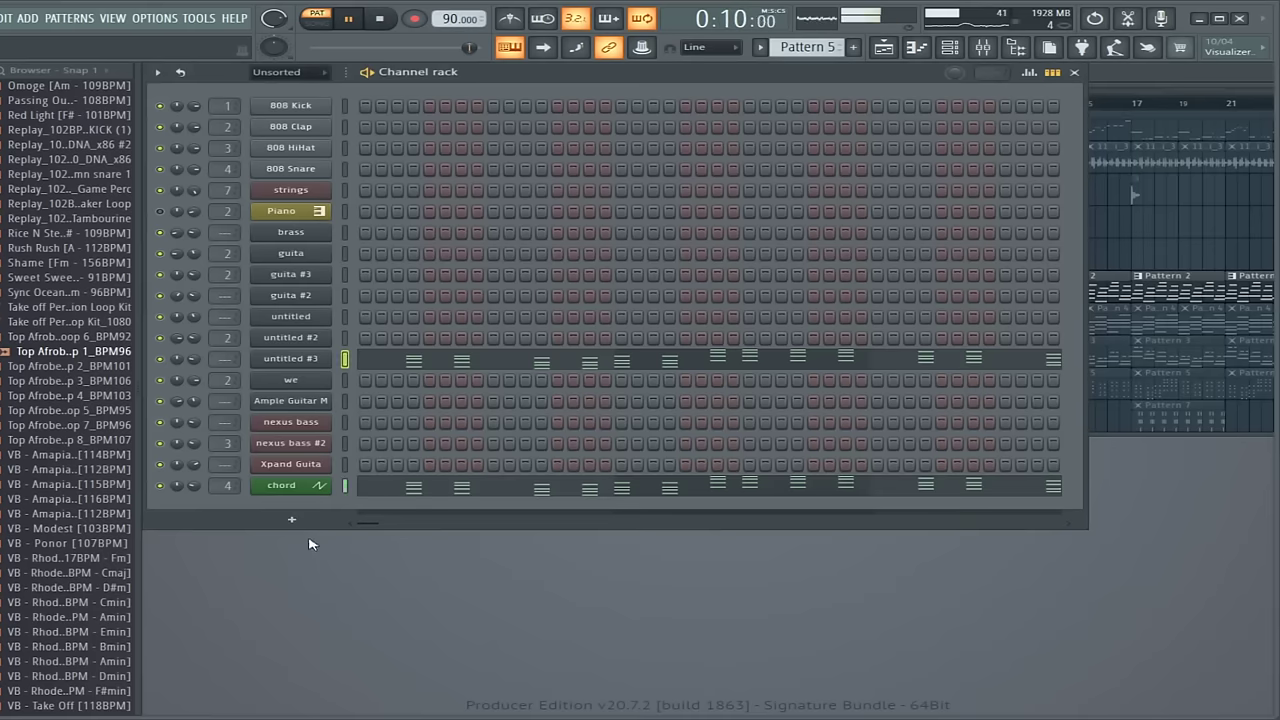
# Step: View the chord channel's Sytrus instrument settings, close its window, and return to the playlist
pyautogui.click(290, 488)
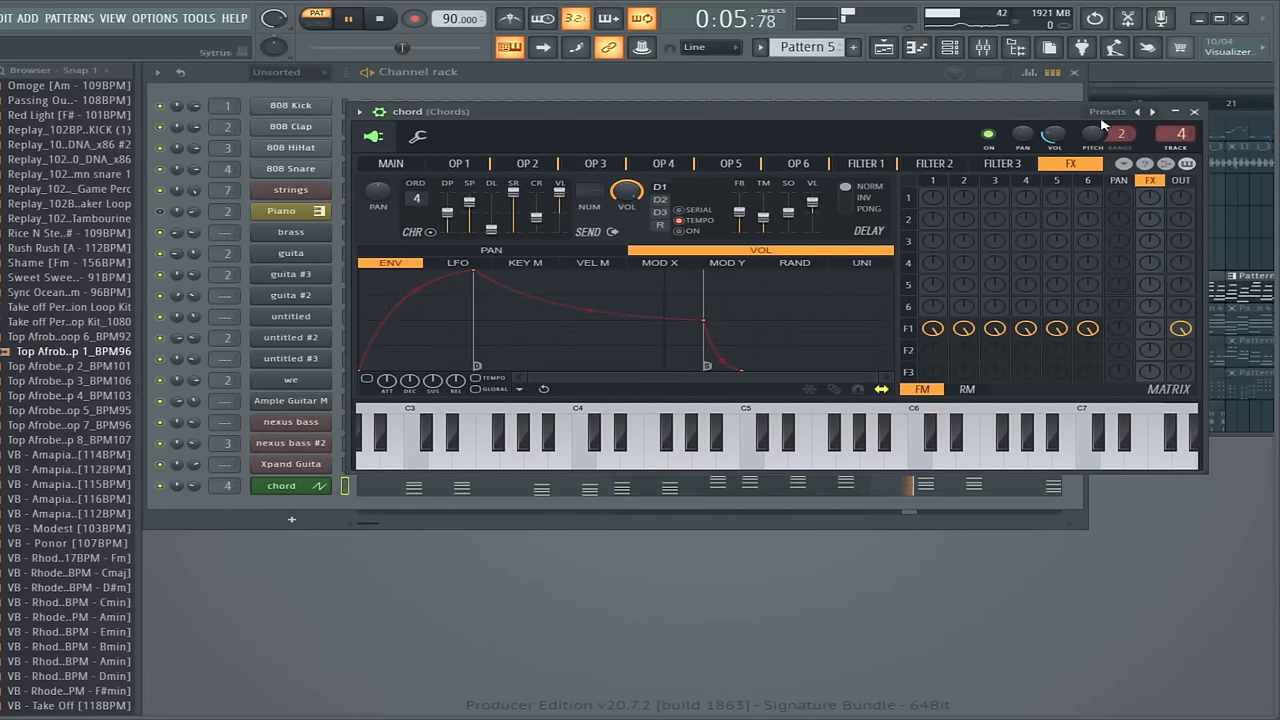
pyautogui.click(1194, 111)
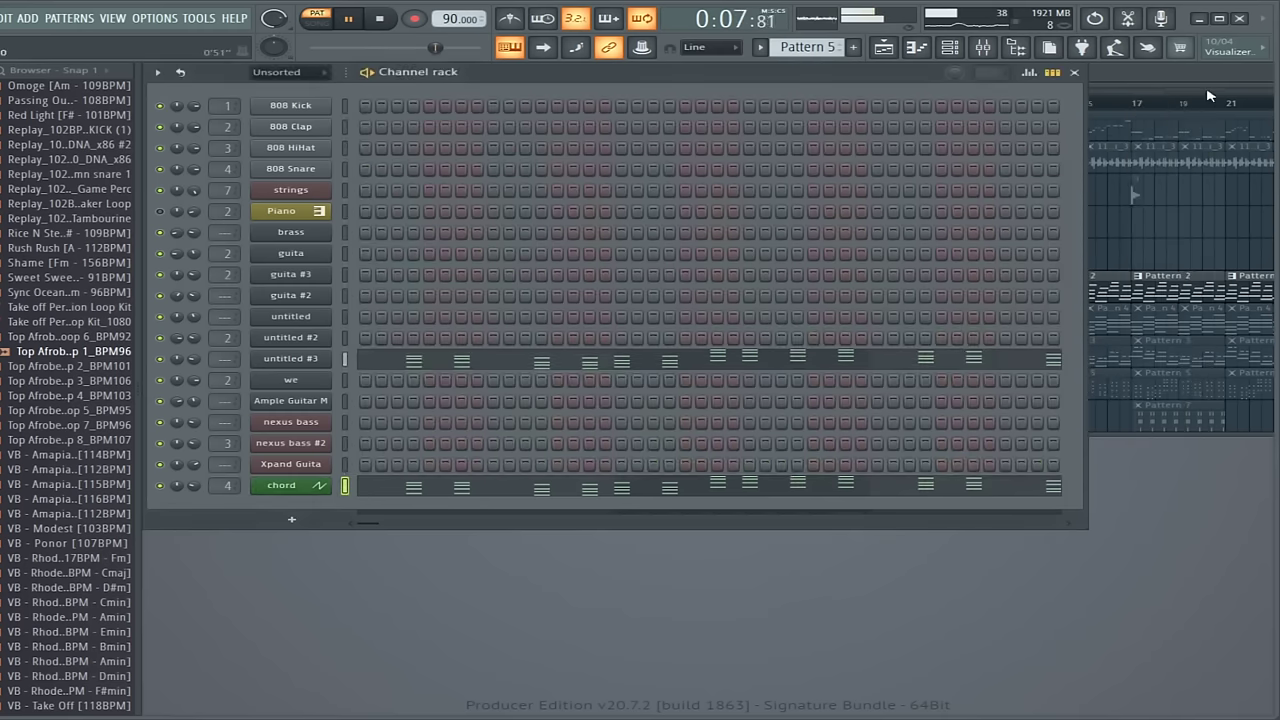
pyautogui.click(1226, 86)
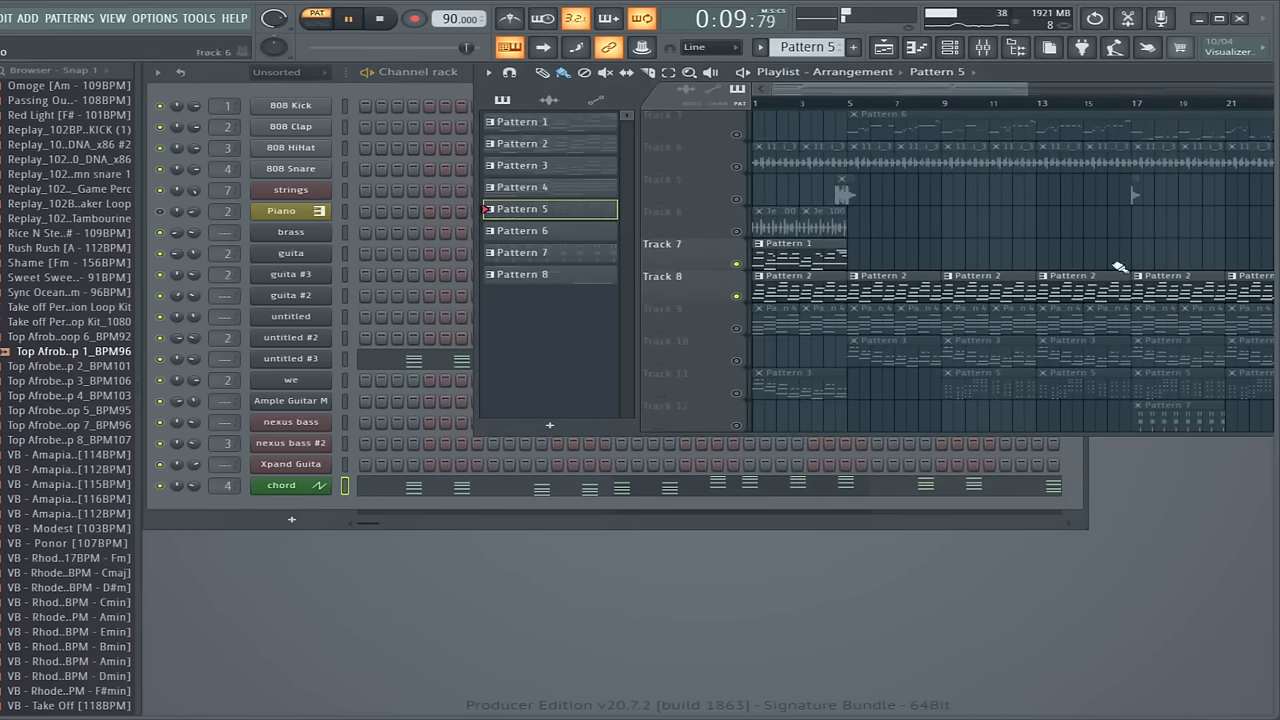
# Step: Switch playback to Pattern 7 and open the brass channel's instrument window from the channel rack
pyautogui.scroll(-3, 1017, 409)
pyautogui.click(522, 252)
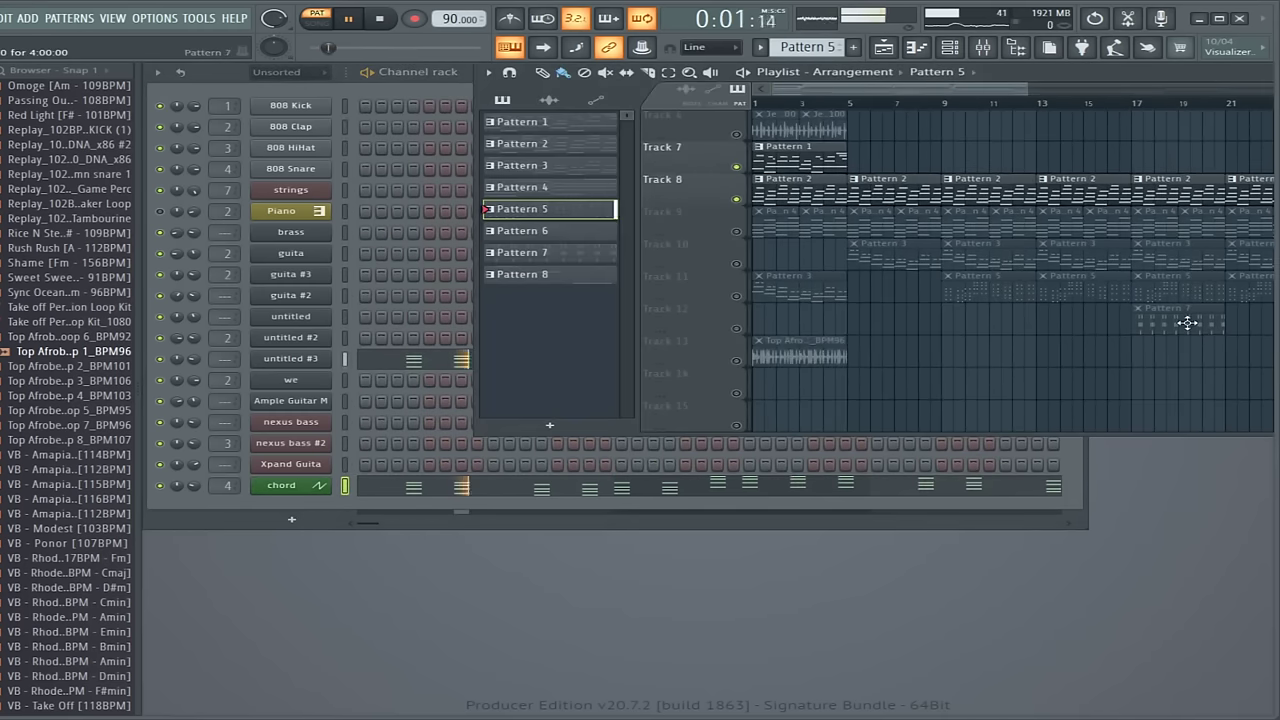
pyautogui.click(291, 234)
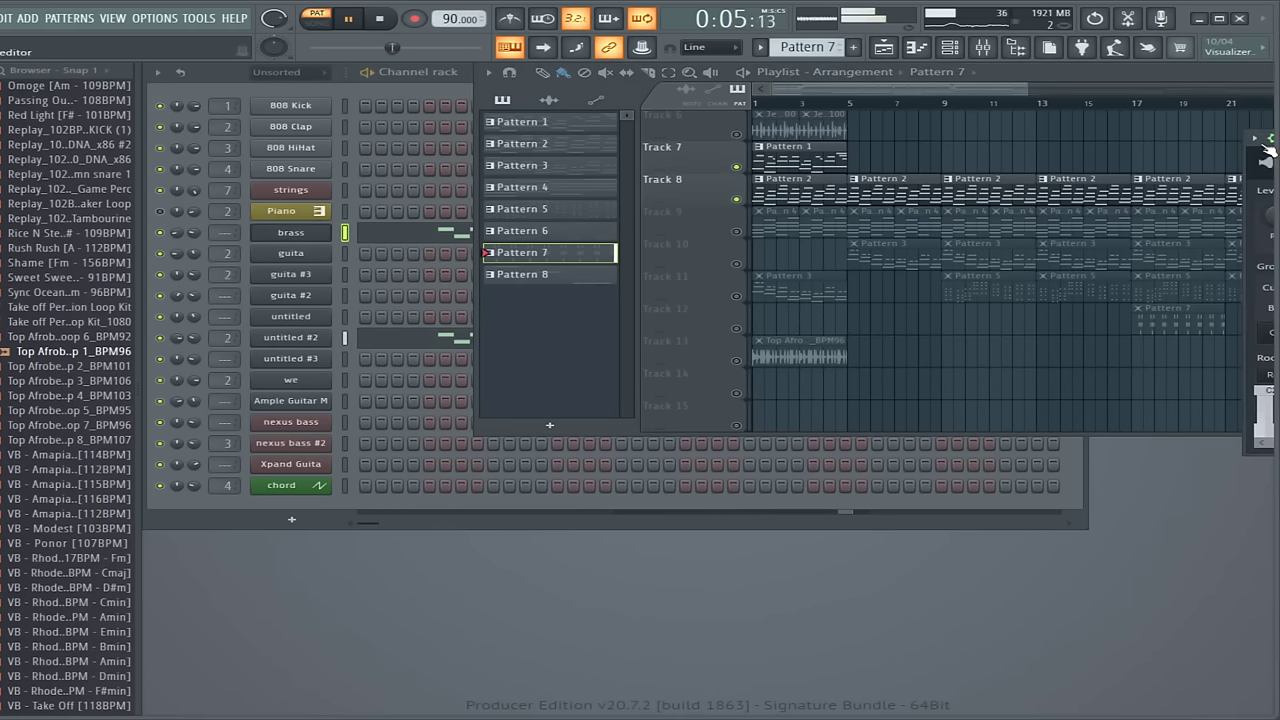
pyautogui.click(1255, 138)
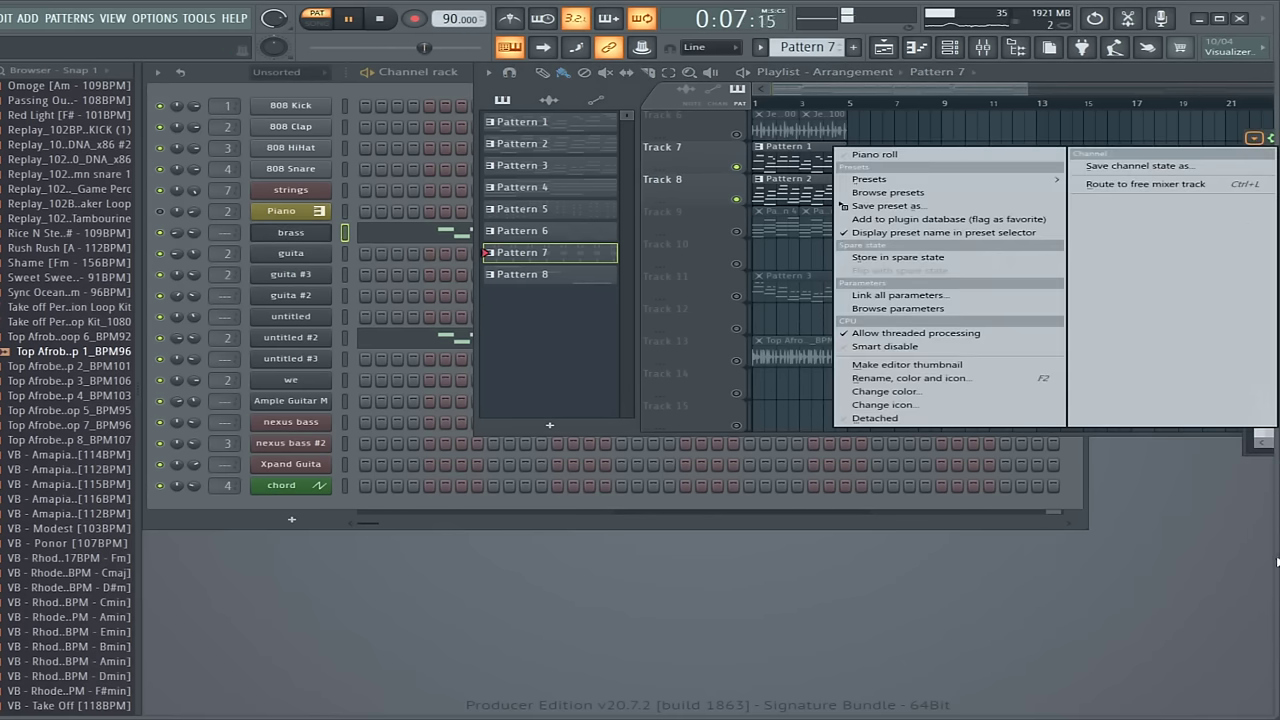
pyautogui.click(1277, 562)
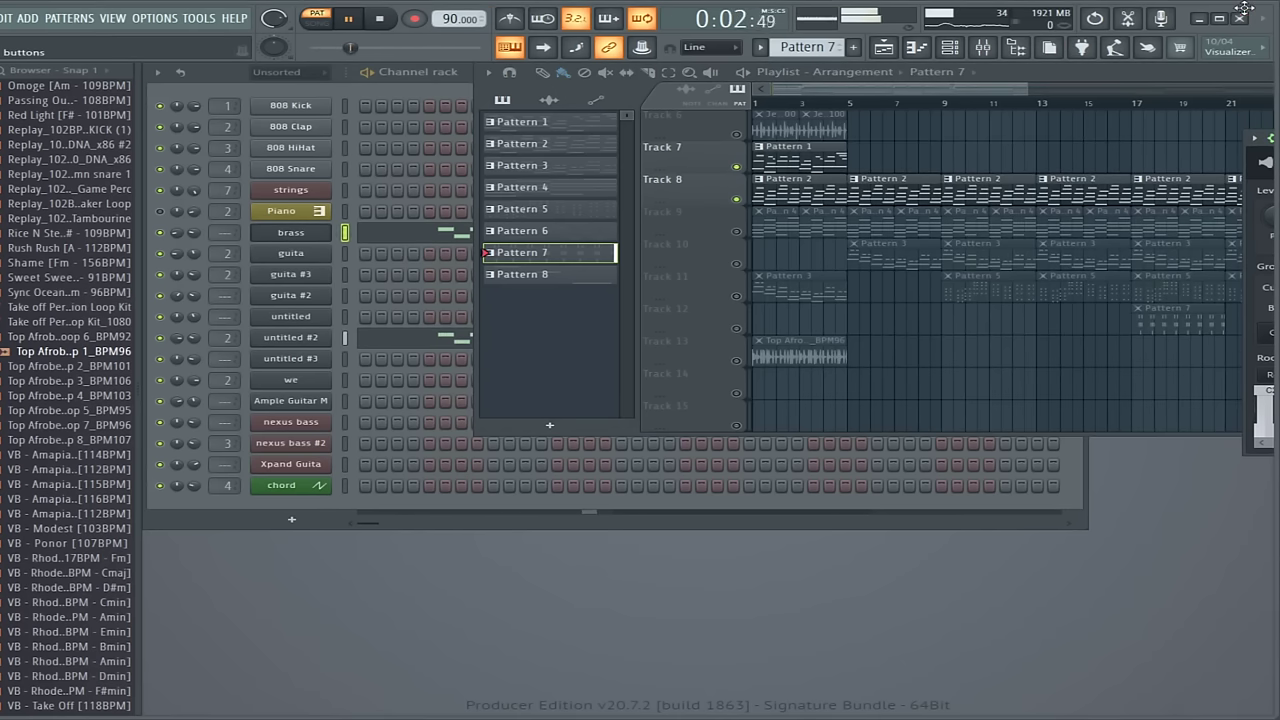
# Step: Move the brass channel's window fully into view, examine the Kontakt patches of brass and untitled #2, and close both windows
pyautogui.moveTo(1243, 8); pyautogui.dragTo(1108, 7)
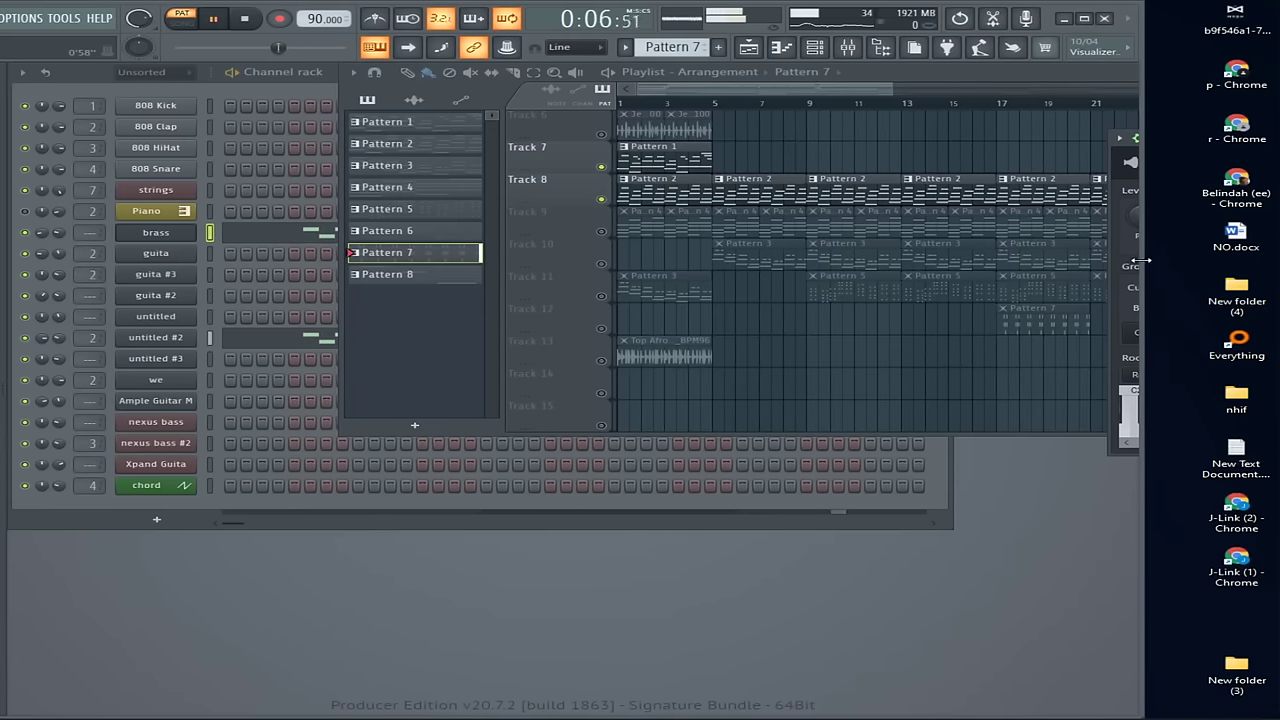
pyautogui.moveTo(1140, 260); pyautogui.dragTo(1278, 262)
pyautogui.moveTo(1198, 133); pyautogui.dragTo(275, 299)
pyautogui.click(217, 335)
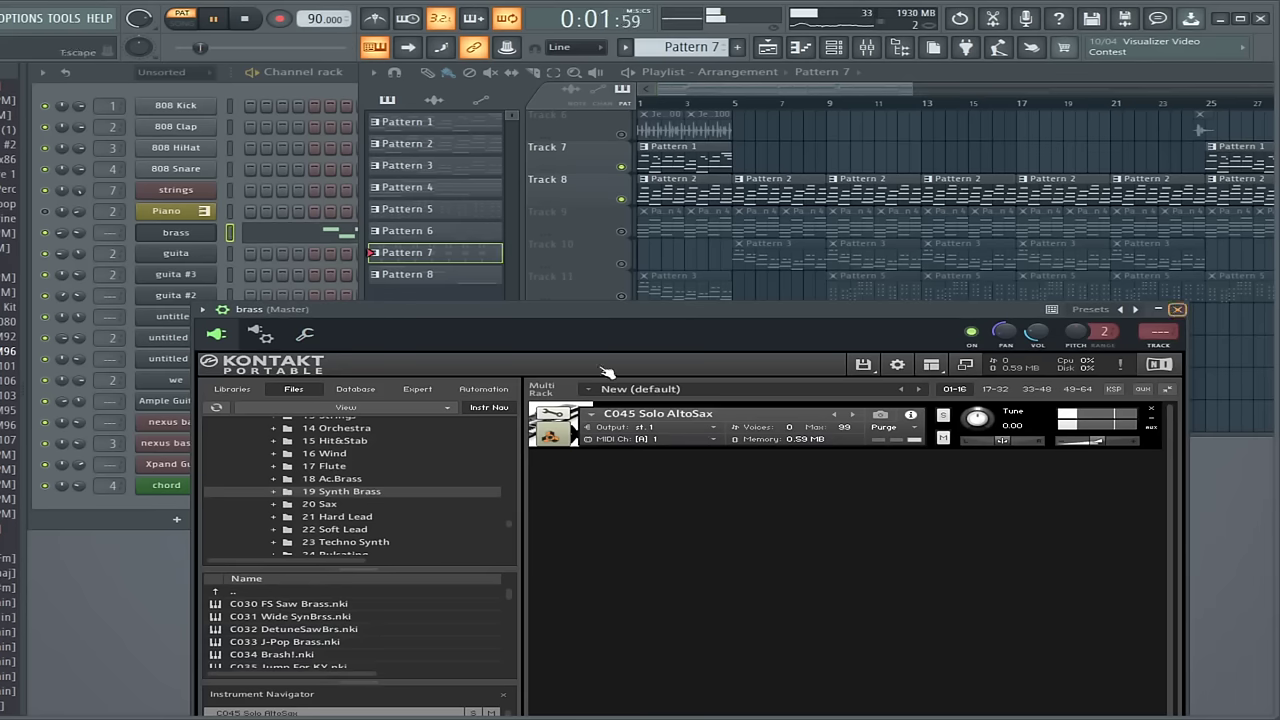
pyautogui.press('Escape')
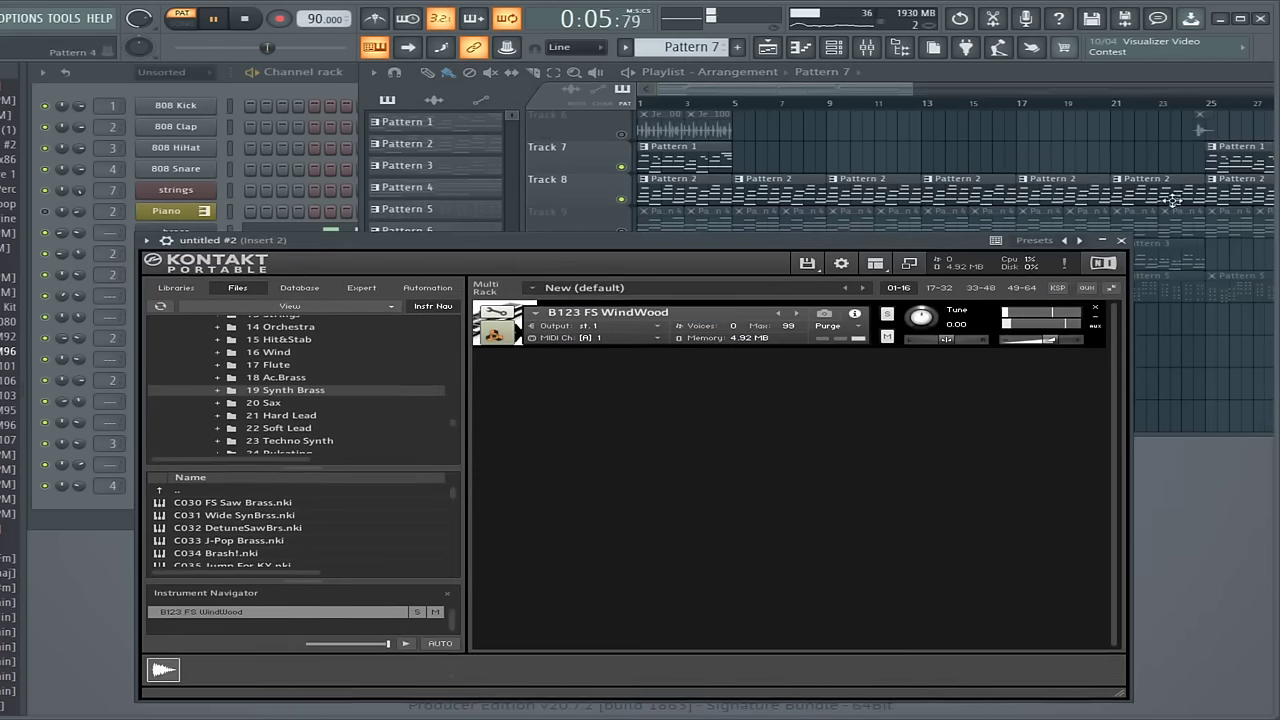
pyautogui.press('Escape')
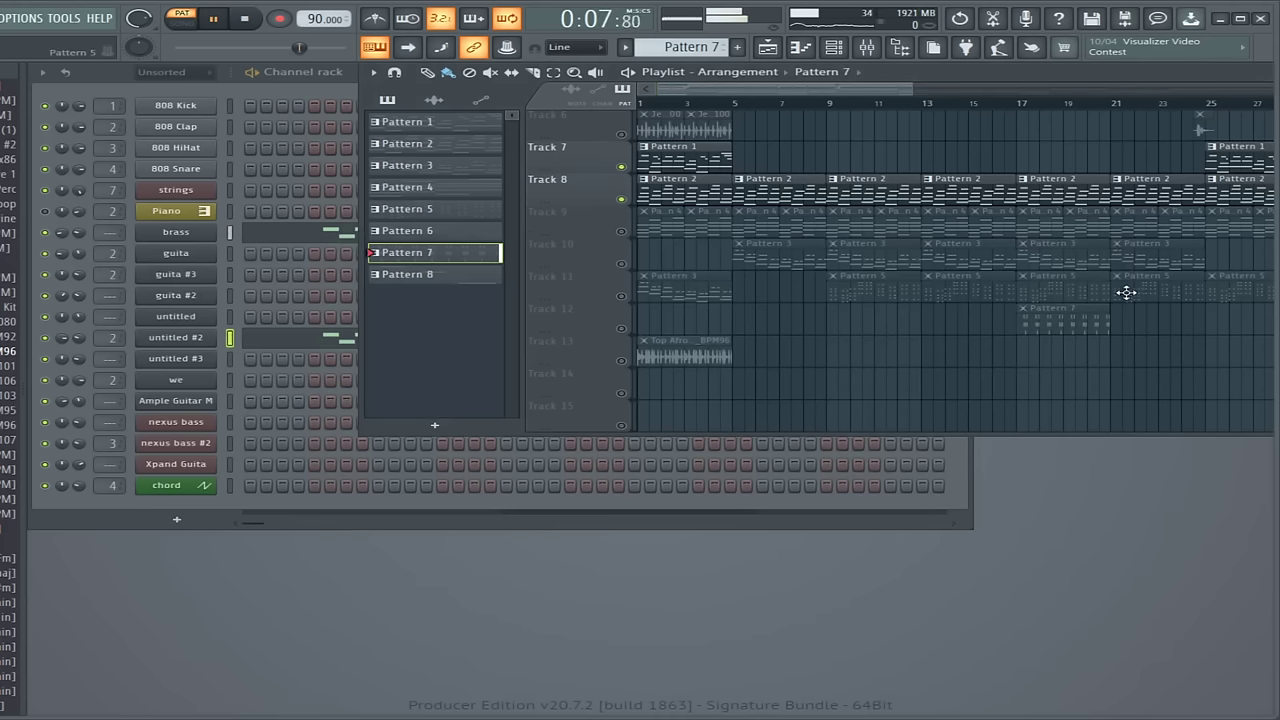
# Step: Switch playback to Pattern 8 and view the patch loaded in the untitled channel's Kontakt, closing its window
pyautogui.moveTo(911, 88); pyautogui.dragTo(1158, 262)
pyautogui.click(407, 274)
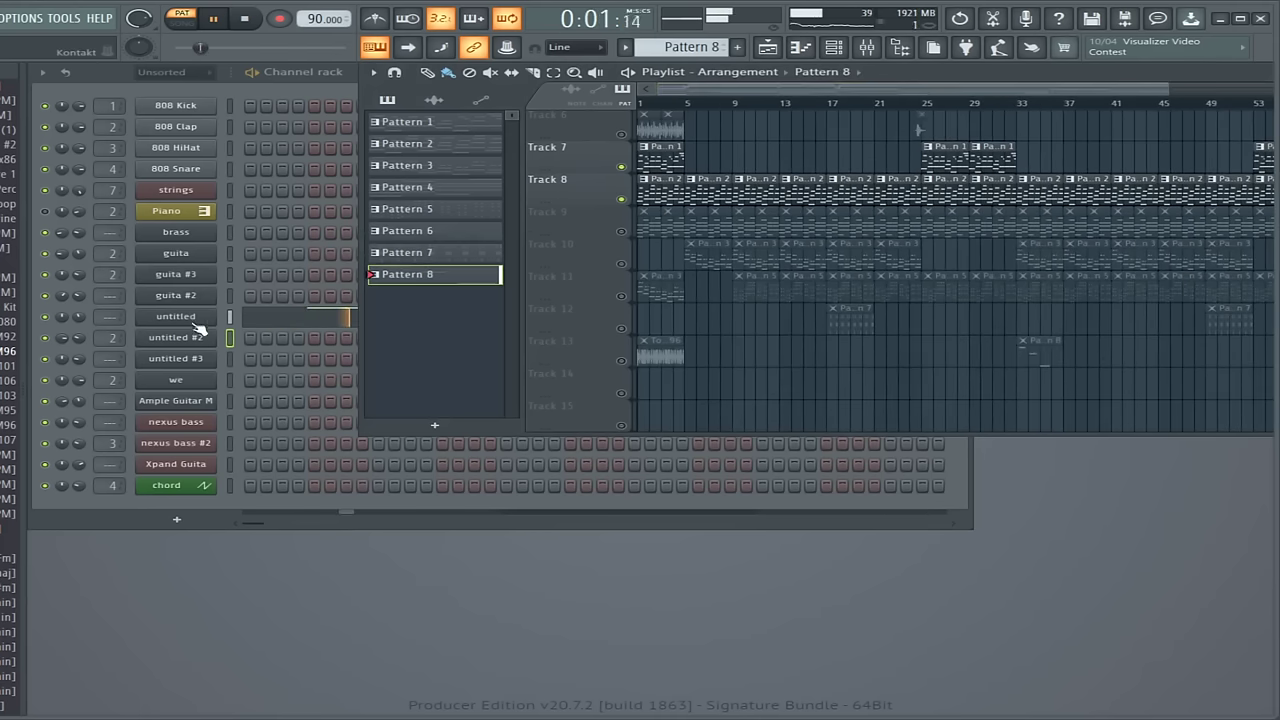
pyautogui.click(197, 362)
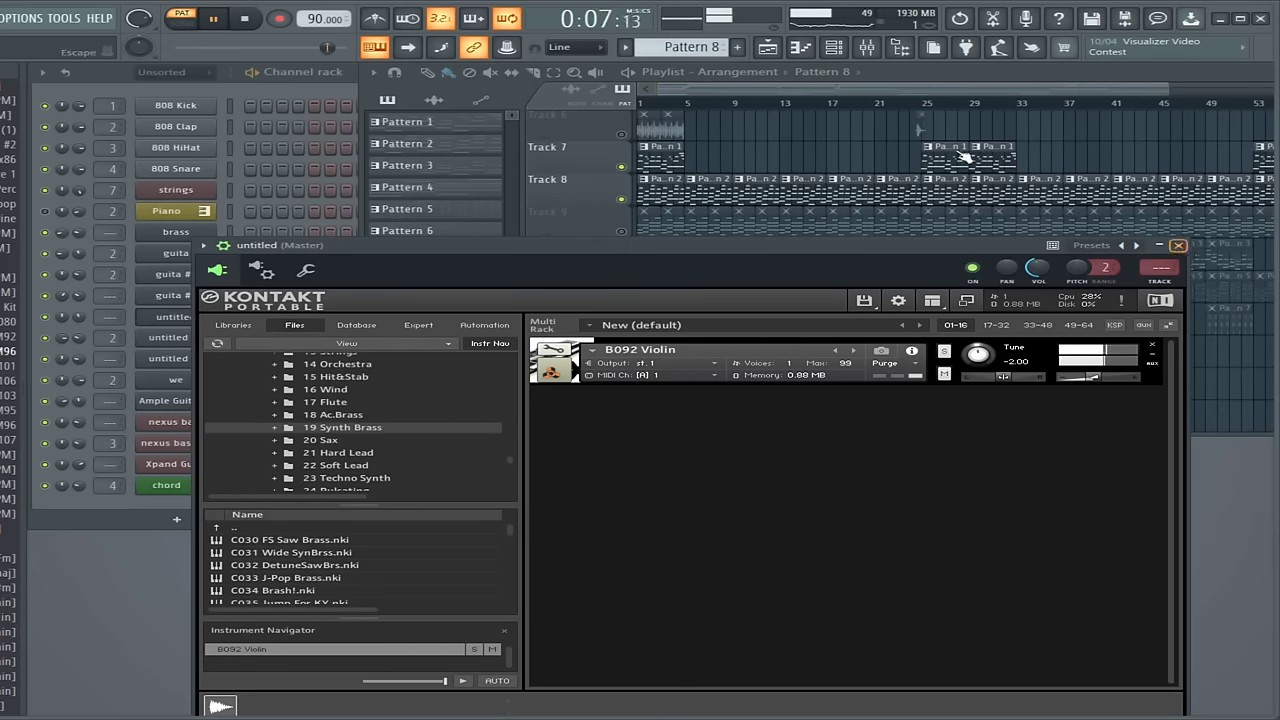
pyautogui.press('Escape')
# Step: Switch playback to Pattern 6 and view the nexus bass channel's Nexus preset, closing its window
pyautogui.hscroll(2, 900, 150)
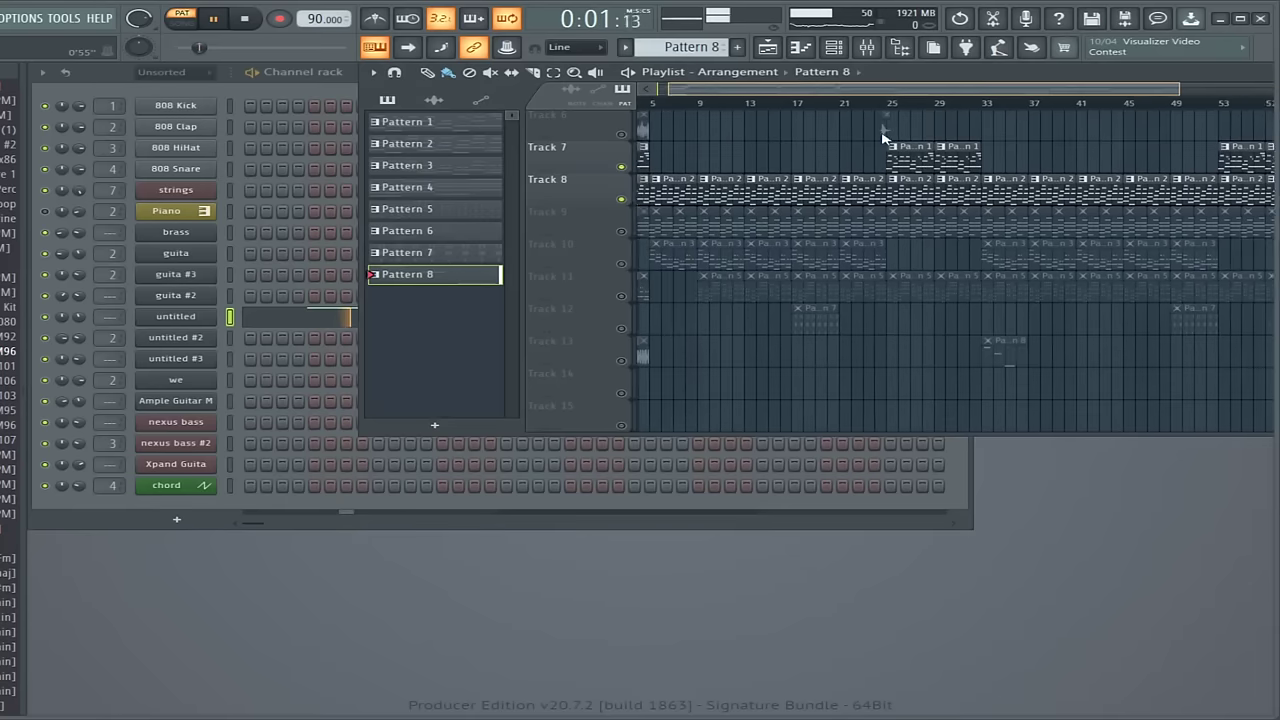
pyautogui.hscroll(3, 884, 137)
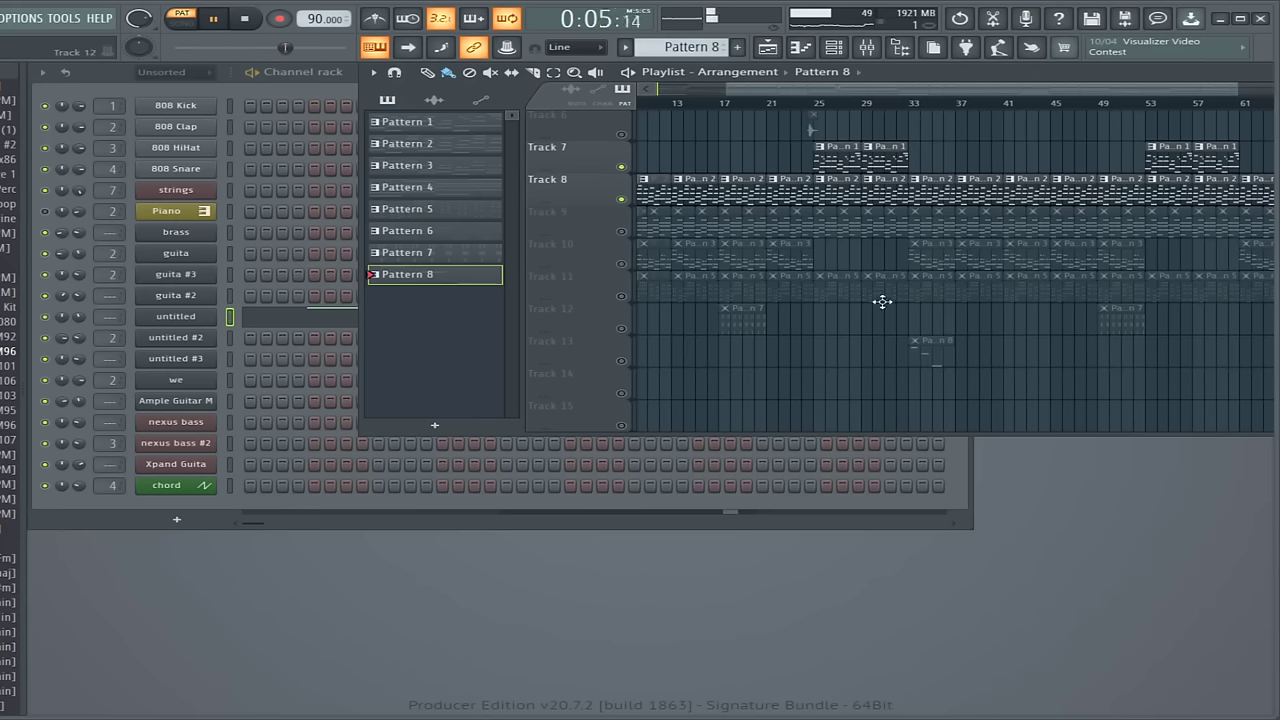
pyautogui.scroll(3, 882, 301)
pyautogui.click(407, 230)
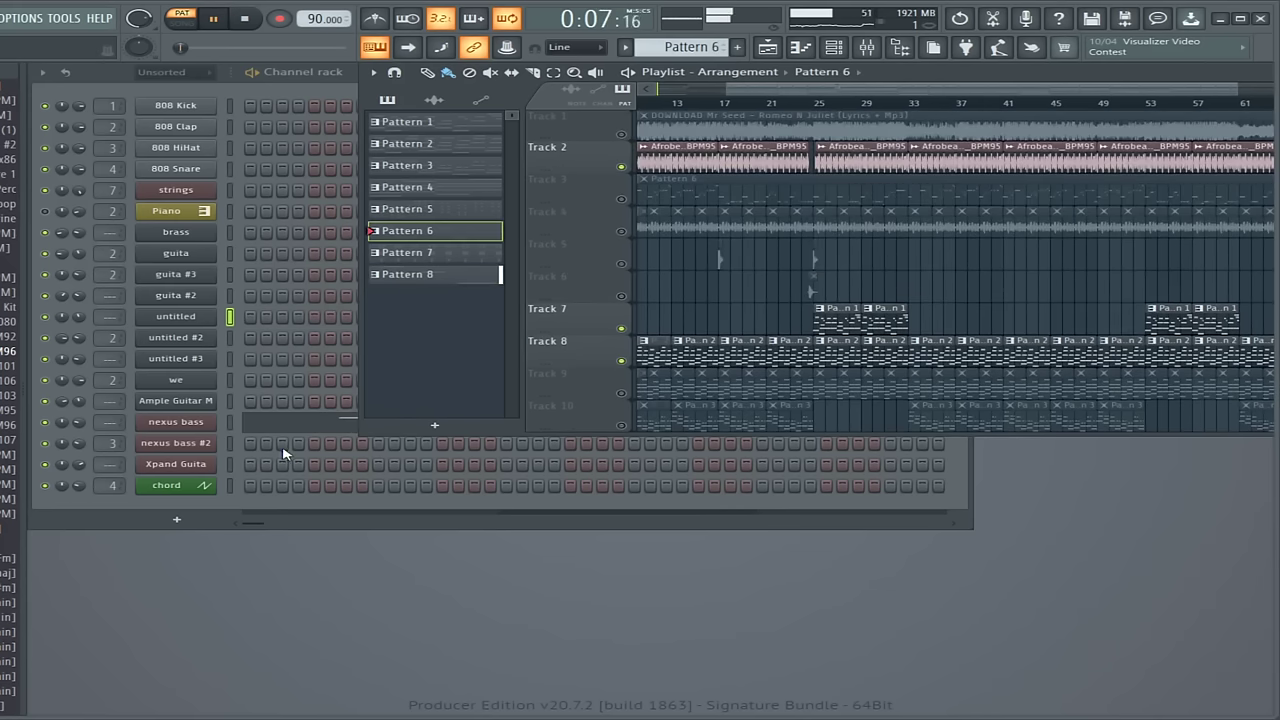
pyautogui.click(166, 424)
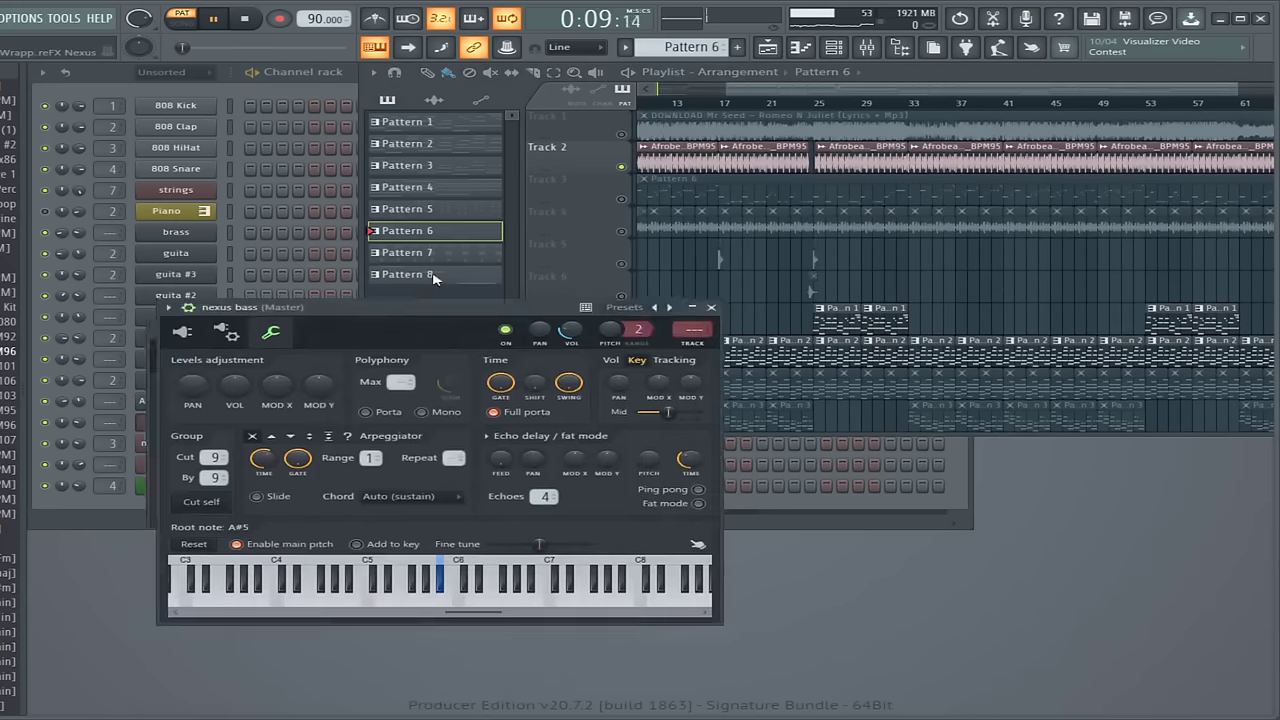
pyautogui.click(245, 96)
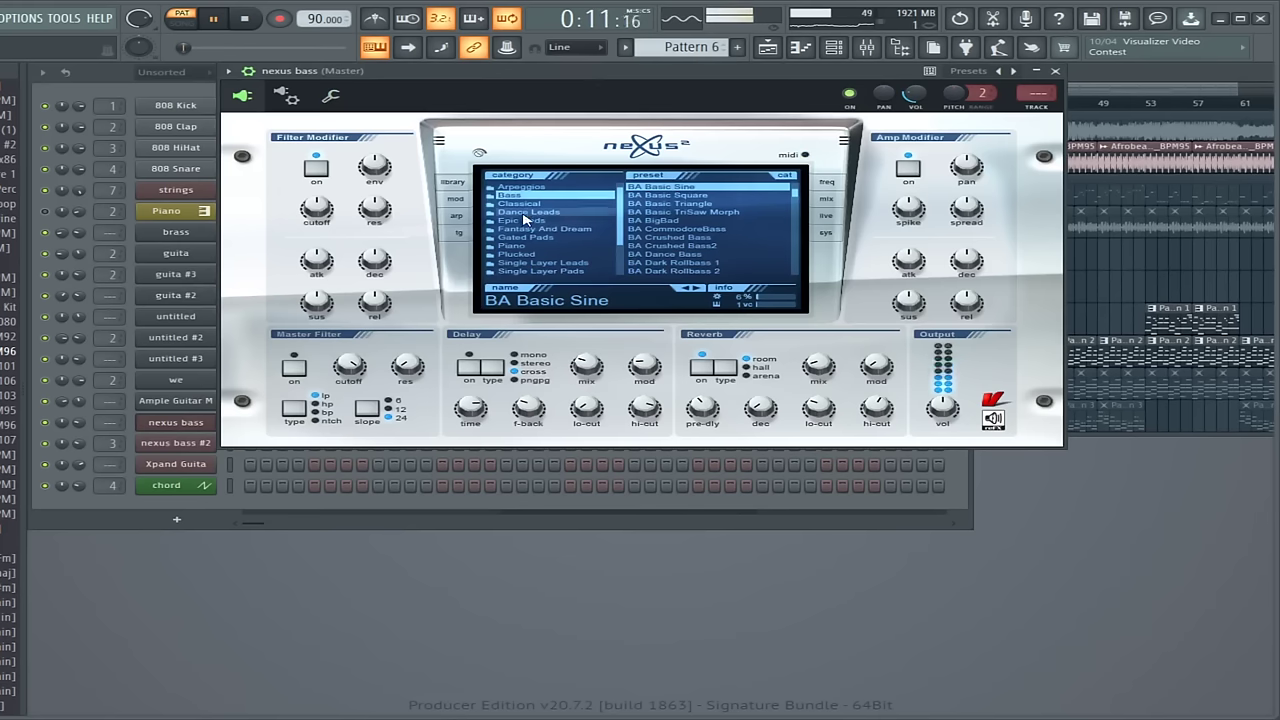
pyautogui.click(1055, 71)
# Step: Examine the full nexus bass line of Pattern 6 in the piano roll, playing it from around bar 17, and close the piano roll
pyautogui.click(348, 424)
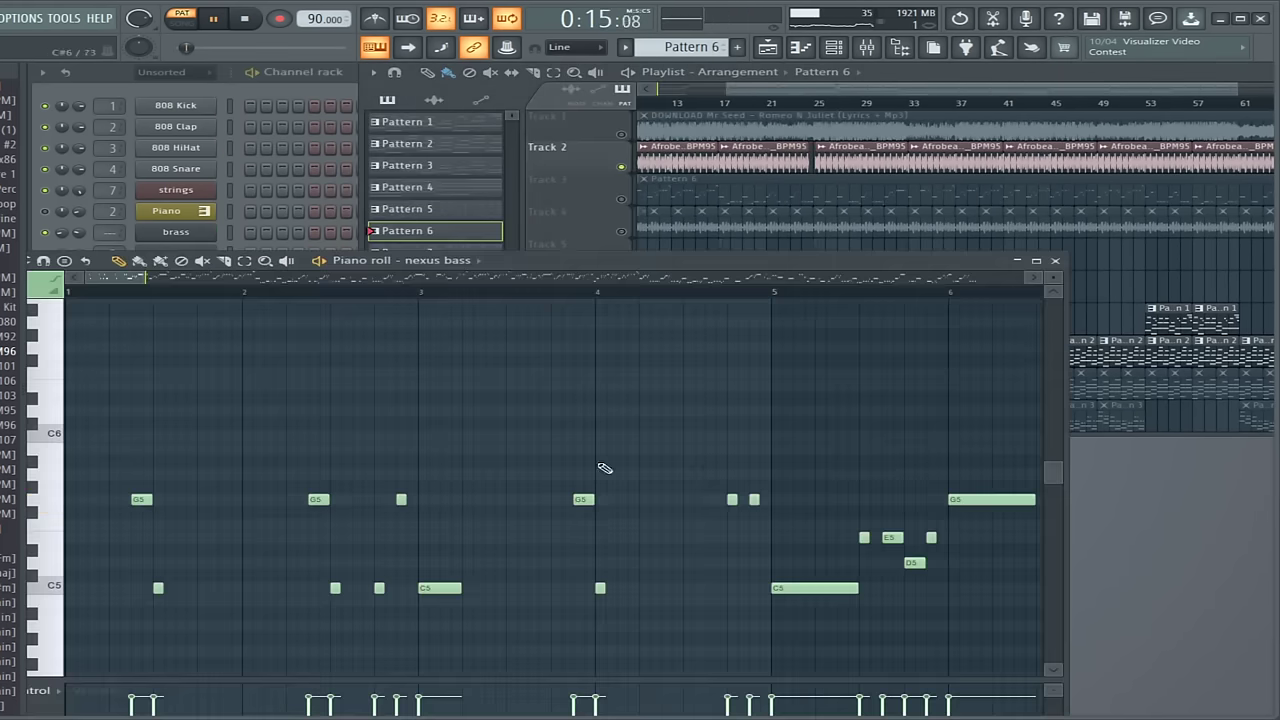
pyautogui.doubleClick(571, 262)
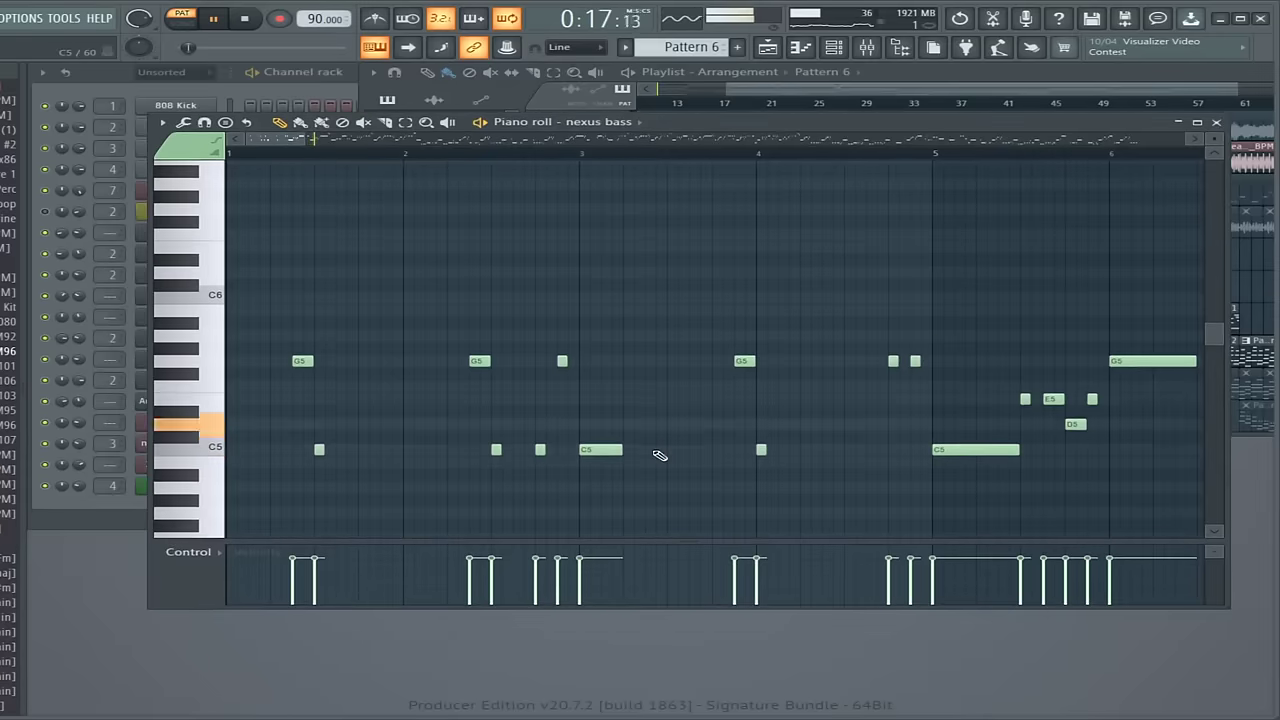
pyautogui.scroll(-5, 653, 455)
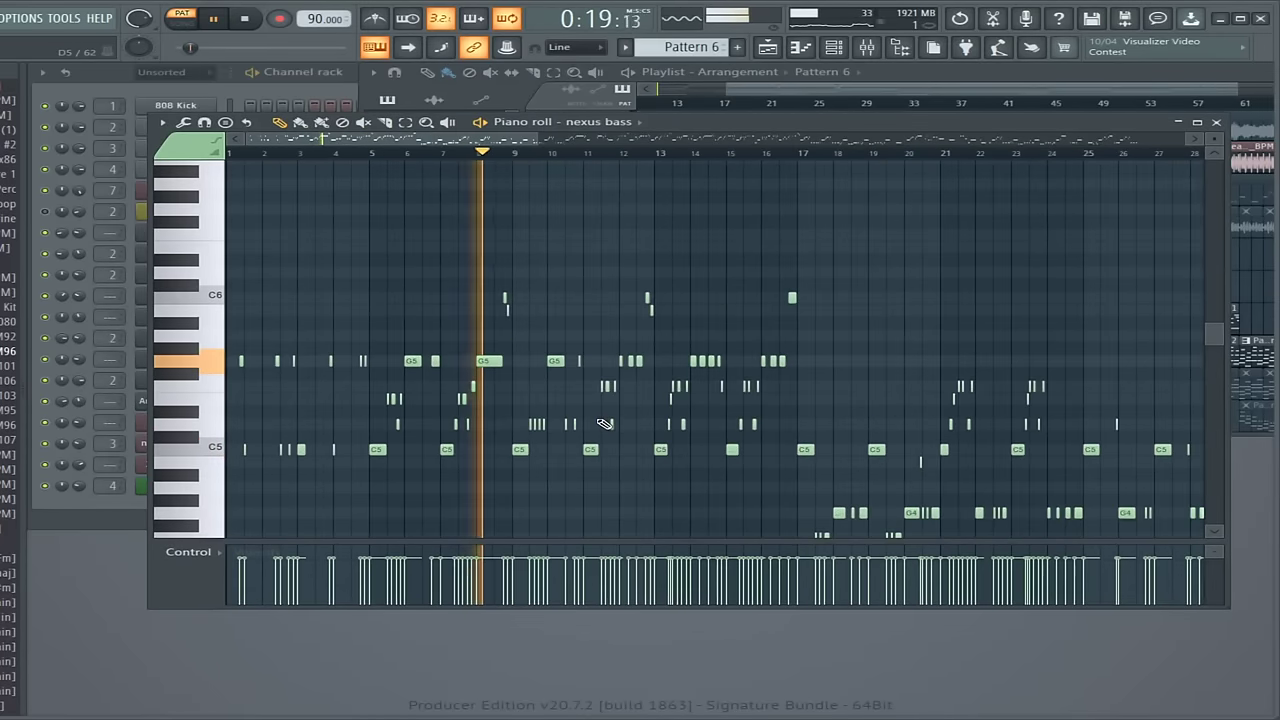
pyautogui.scroll(-6, 605, 424)
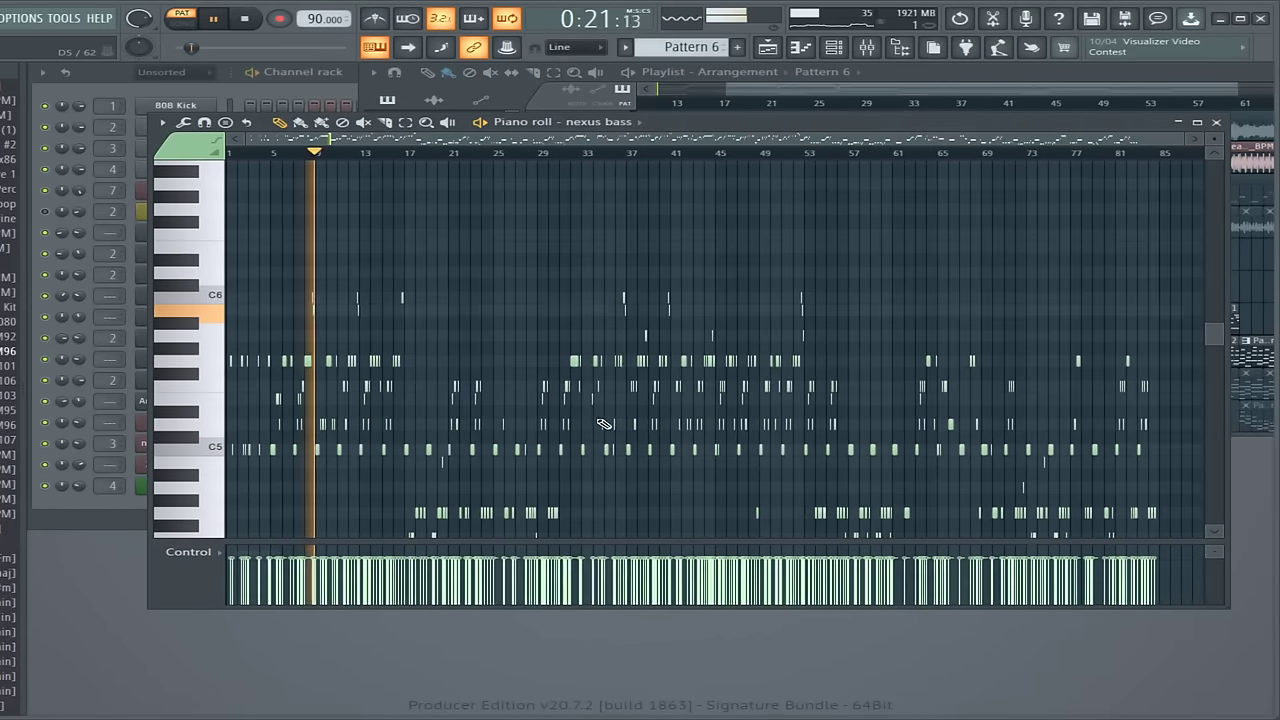
pyautogui.scroll(-3, 440, 173)
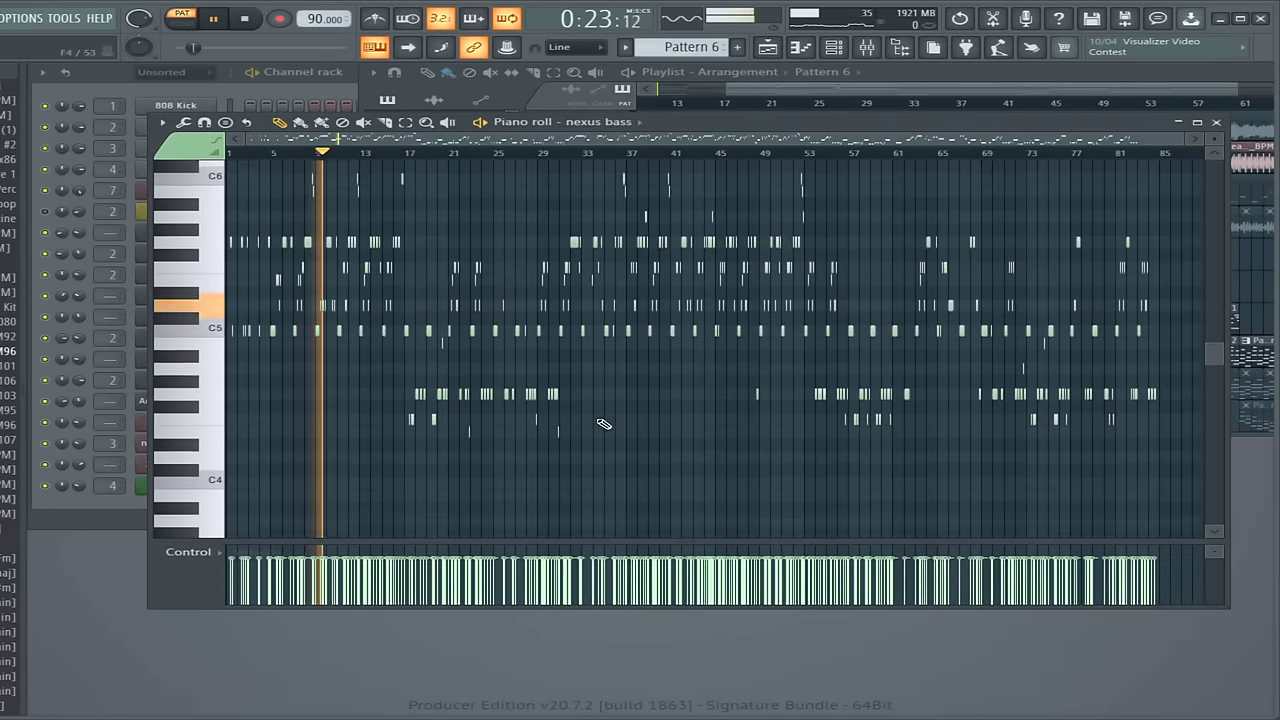
pyautogui.click(406, 153)
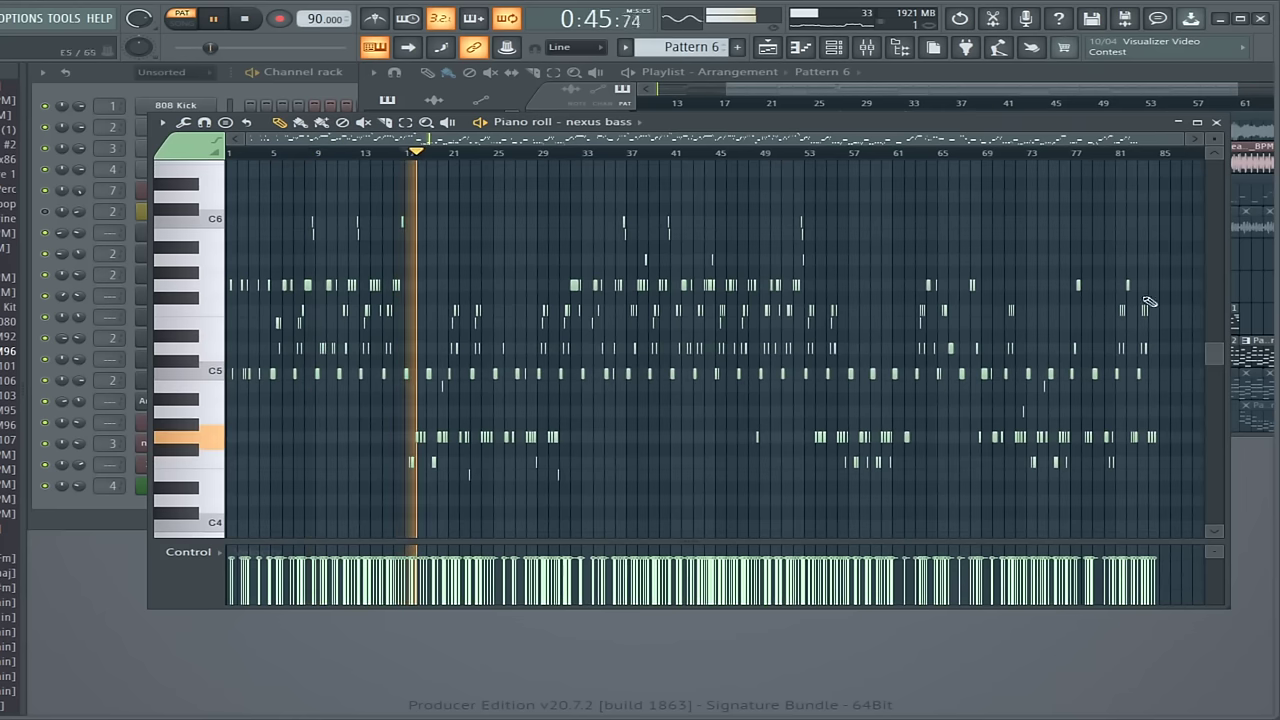
pyautogui.press('F7')
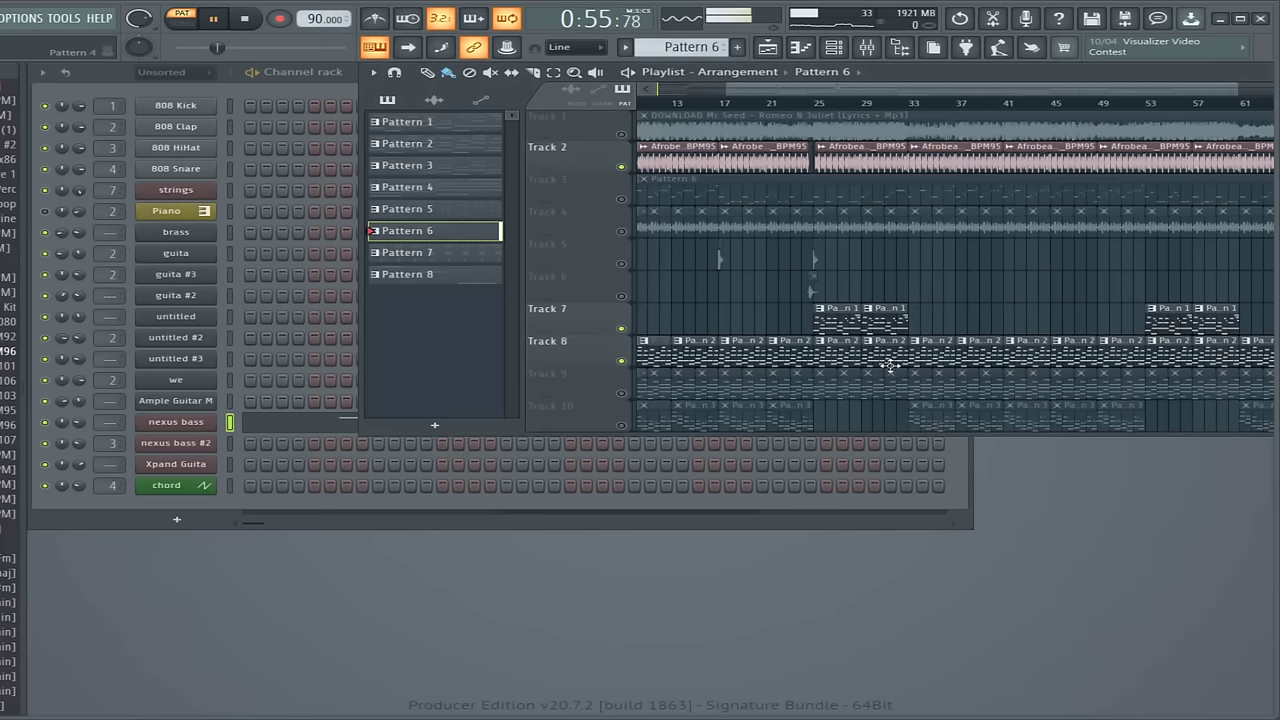
# Step: Unmute every playlist track except the reference song on Track 1 and play the arrangement from the start in Song mode
pyautogui.scroll(-3, 890, 362)
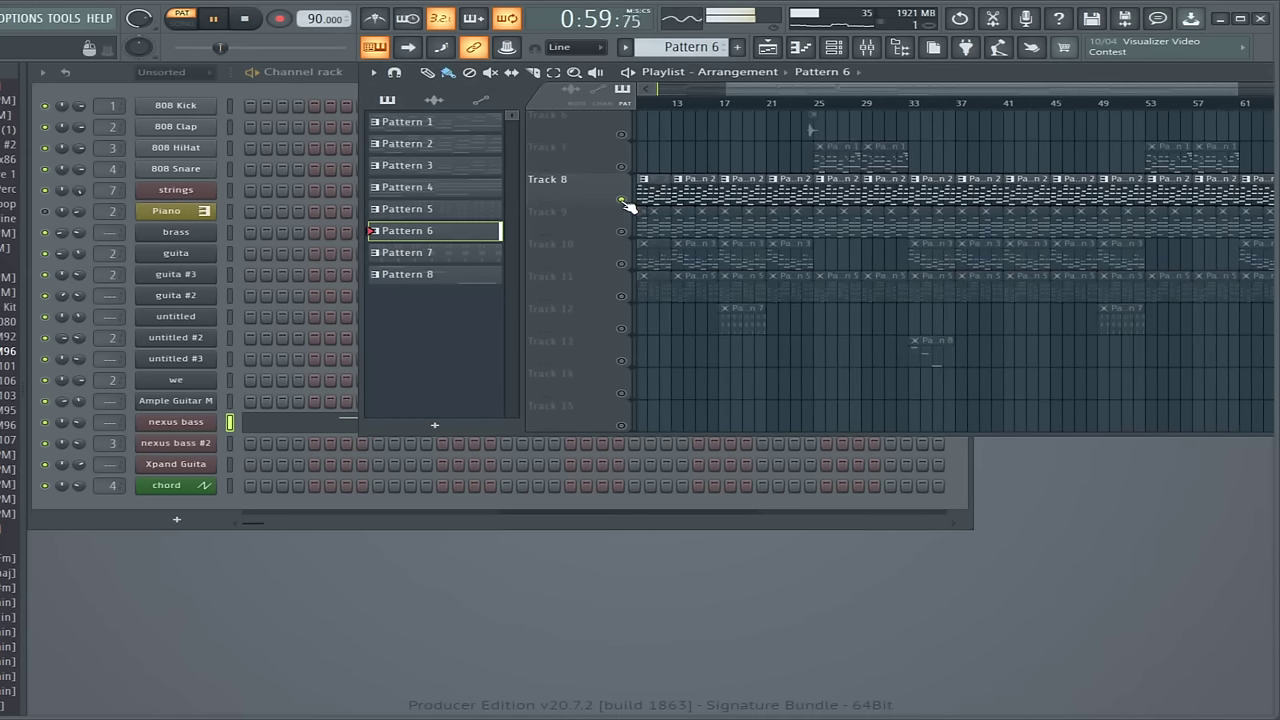
pyautogui.scroll(3, 662, 246)
pyautogui.click(621, 134)
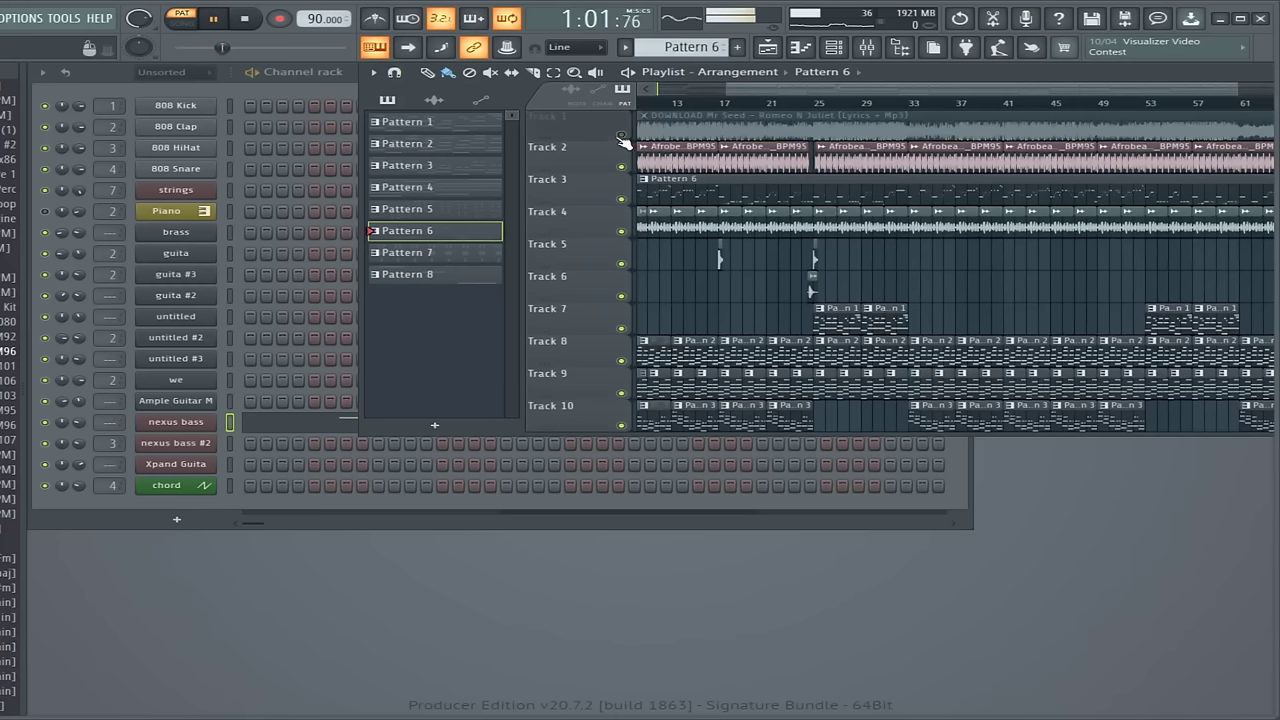
pyautogui.click(183, 22)
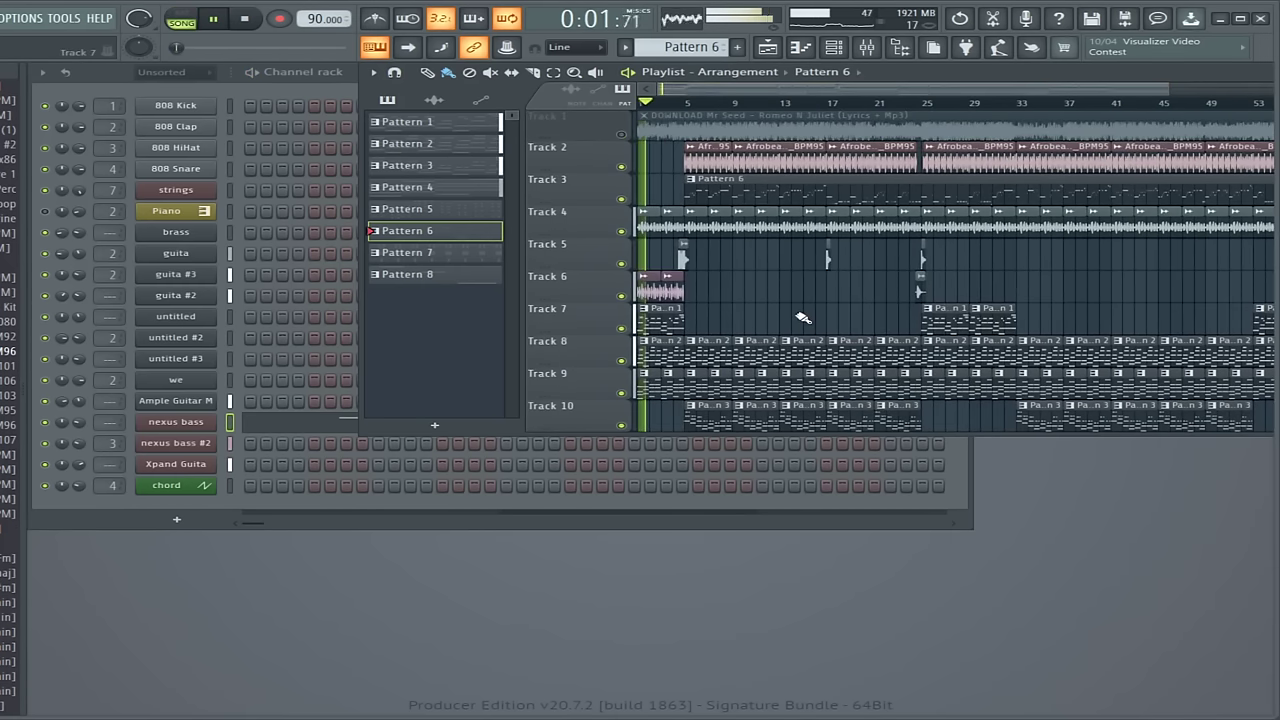
pyautogui.scroll(-2, 800, 316)
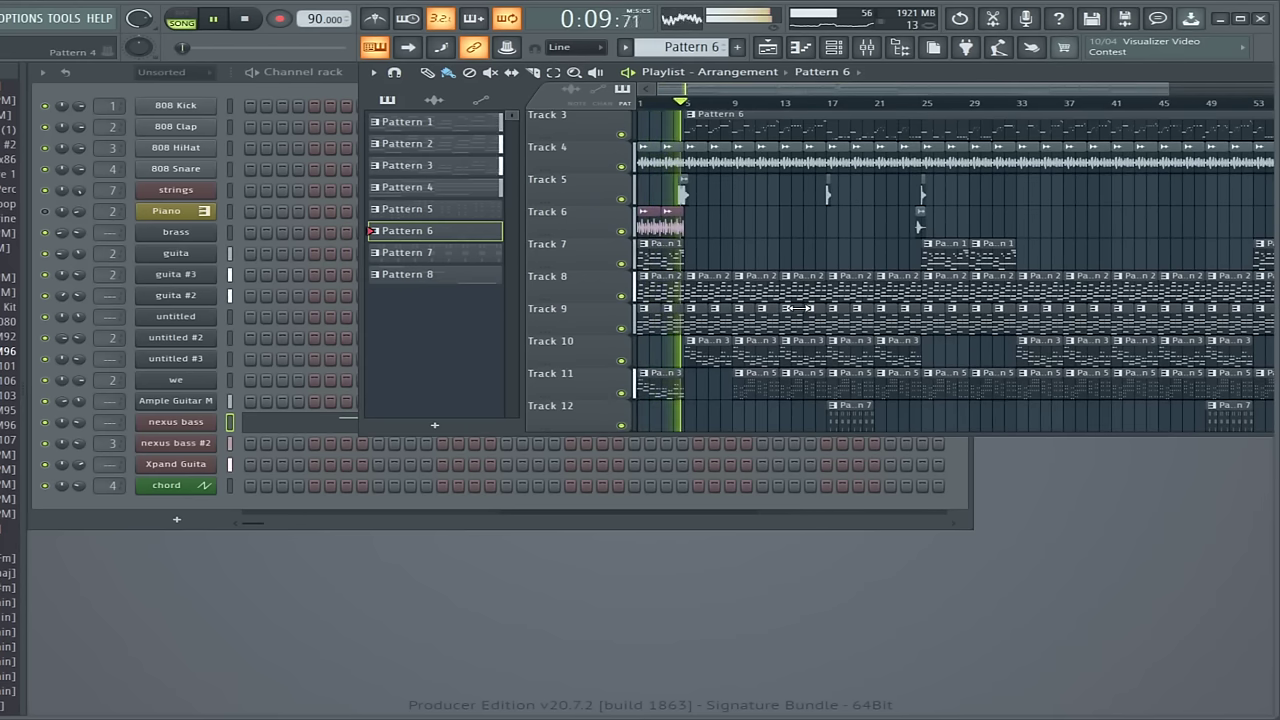
# Step: Open the mixer, narrow its window, and move it so the Master track's effect slots are fully visible
pyautogui.click(743, 215)
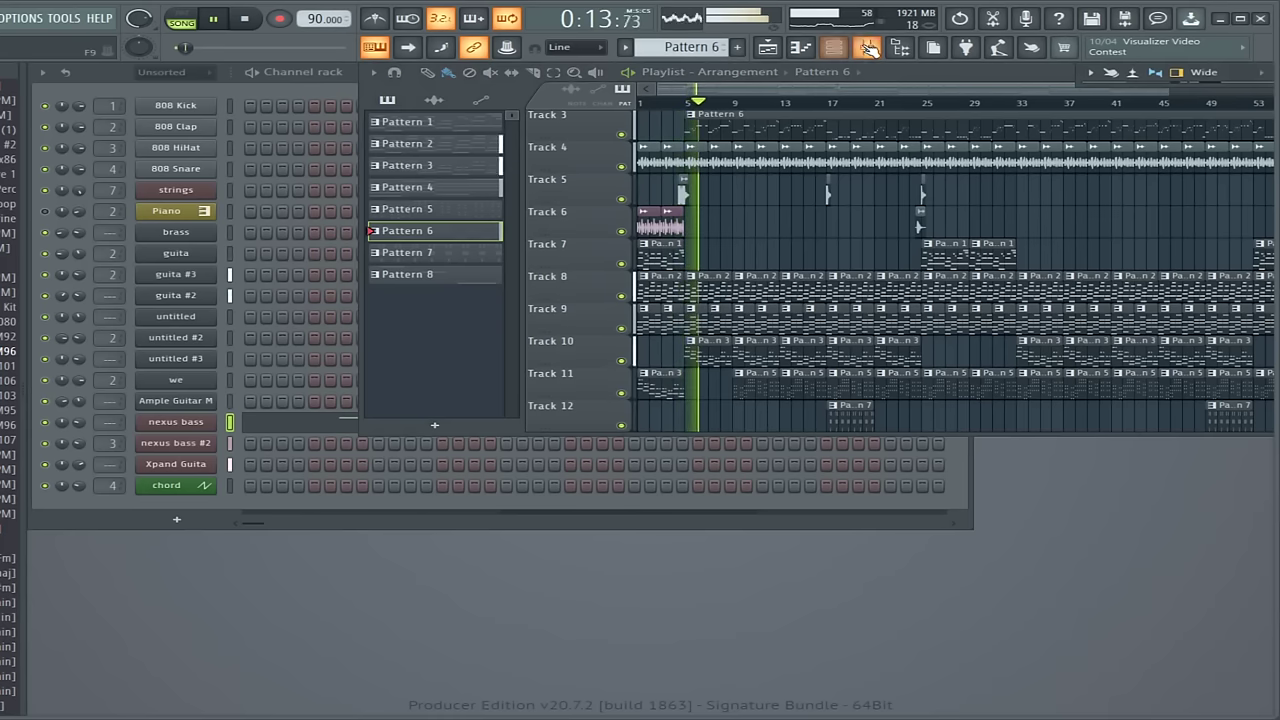
pyautogui.press('F9')
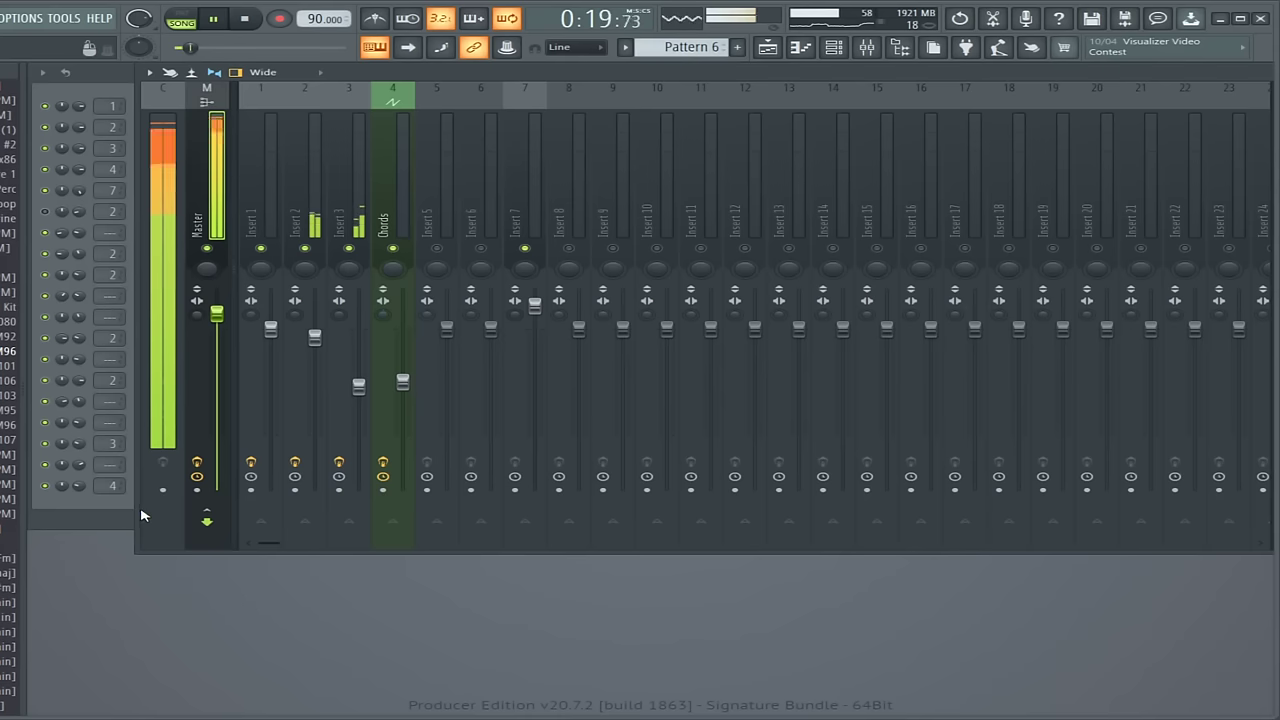
pyautogui.moveTo(142, 515); pyautogui.dragTo(871, 515)
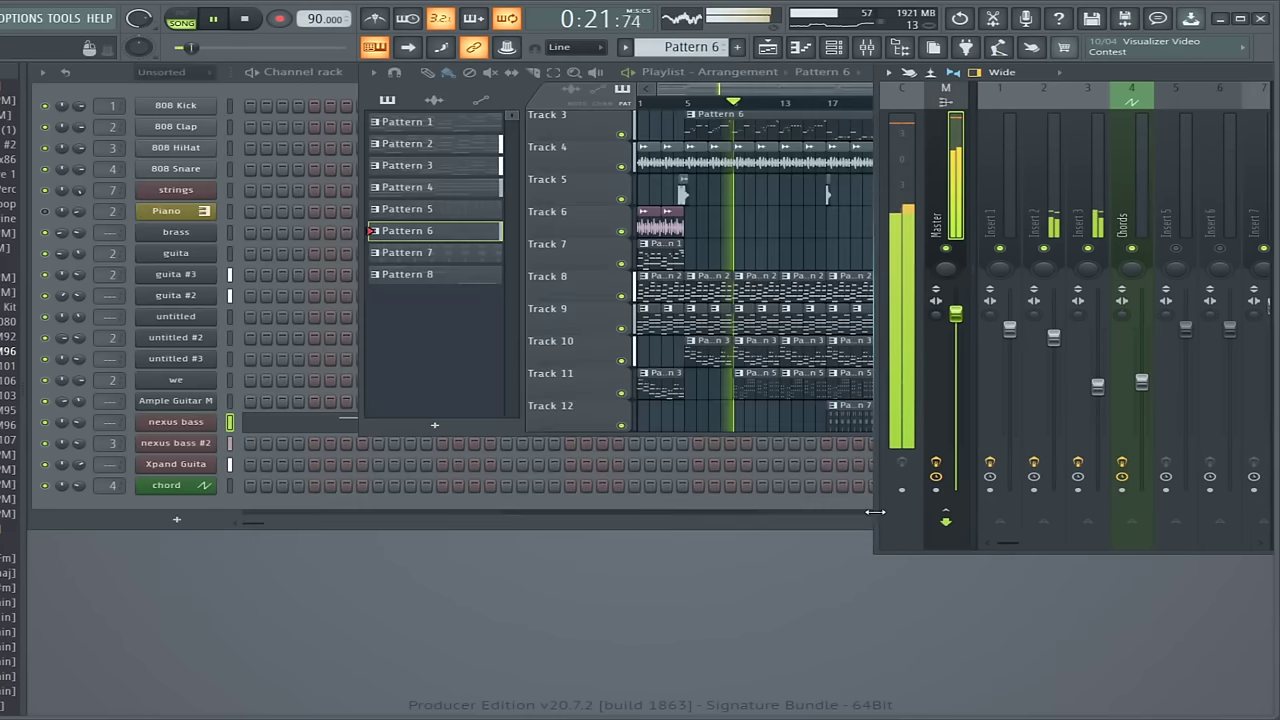
pyautogui.moveTo(1159, 90); pyautogui.dragTo(476, 93)
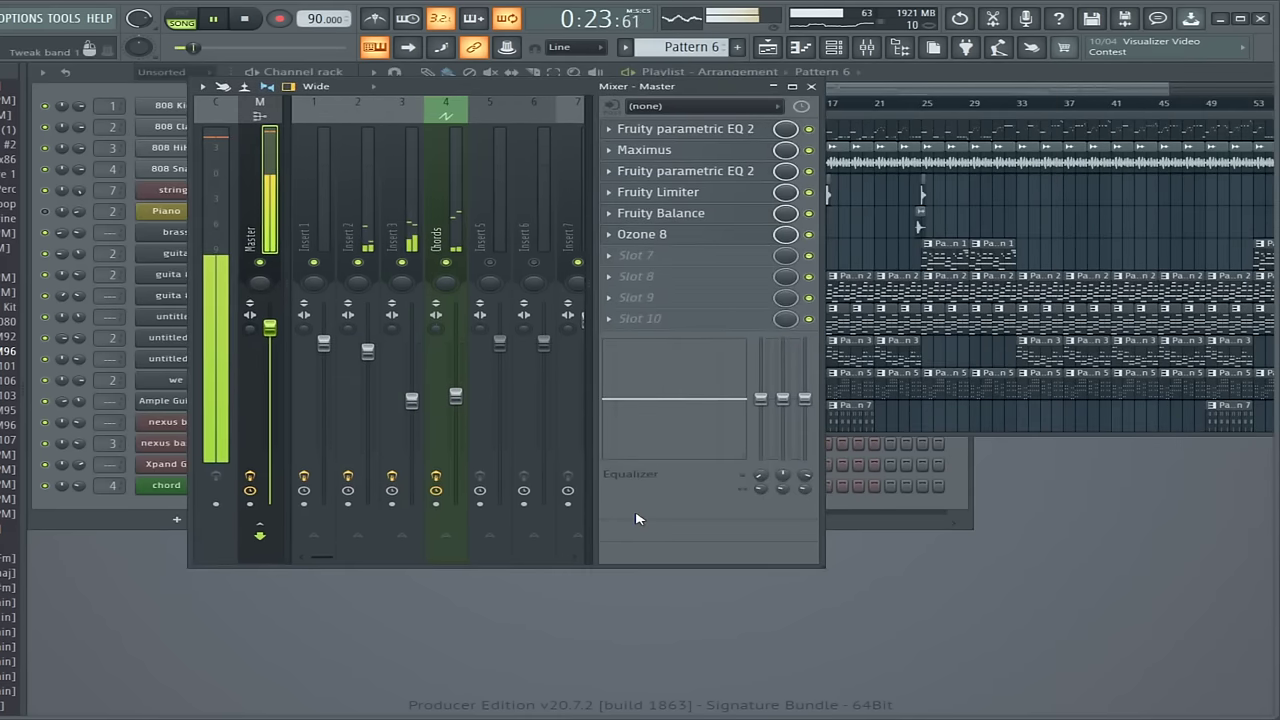
# Step: View the Master track's first Fruity parametric EQ 2, close it, and open the Maximus effect
pyautogui.click(734, 129)
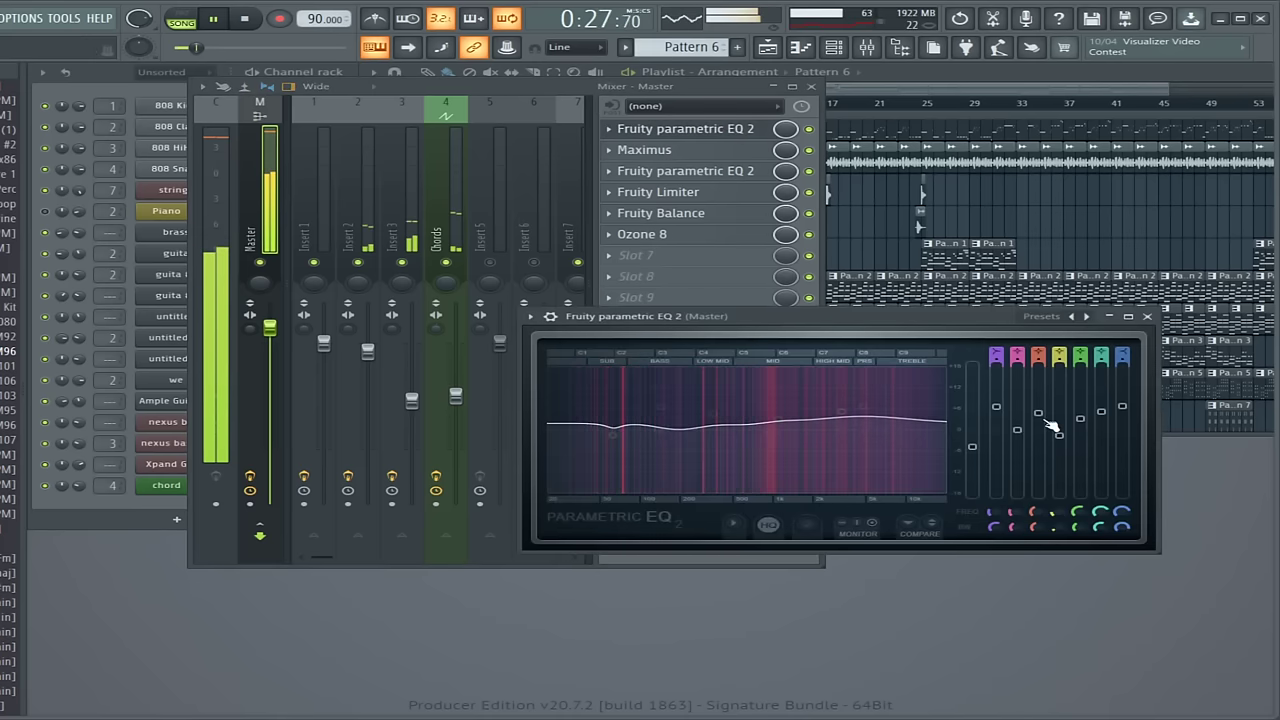
pyautogui.click(1147, 316)
pyautogui.click(645, 150)
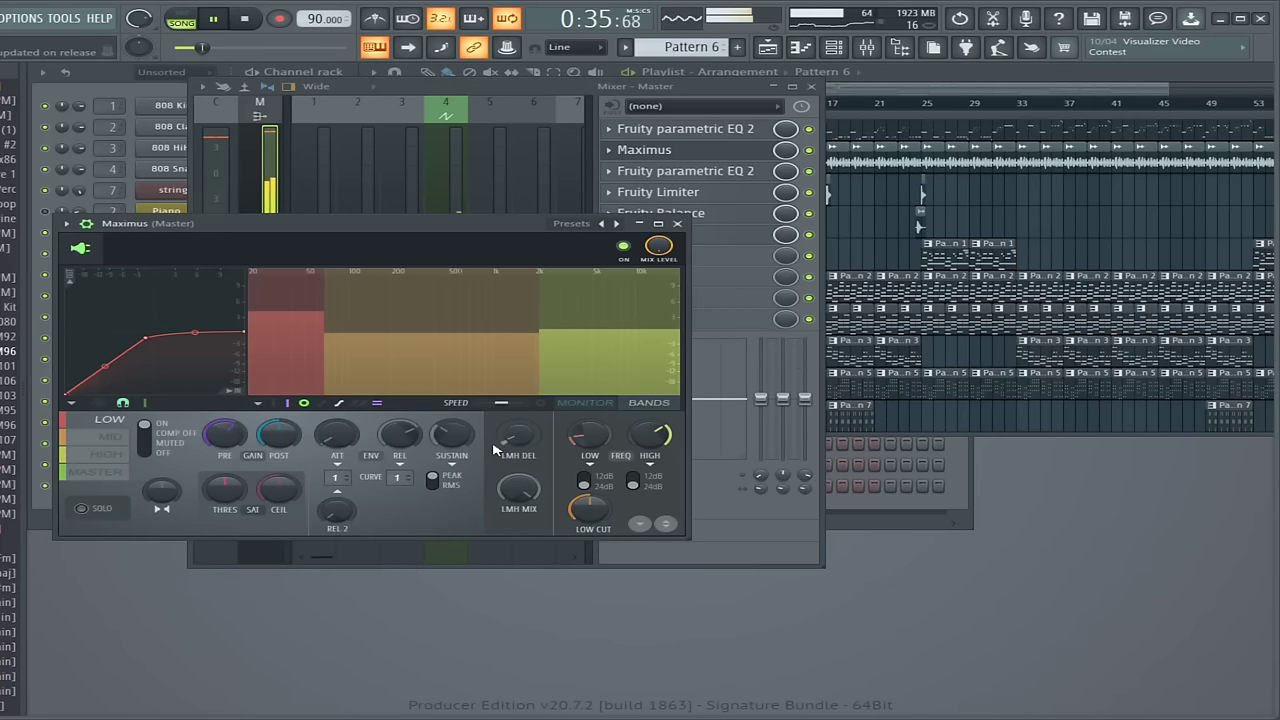
# Step: Close Maximus, view the Master track's second Fruity parametric EQ 2 with its window moved clear of the effect slots, and close it
pyautogui.click(678, 224)
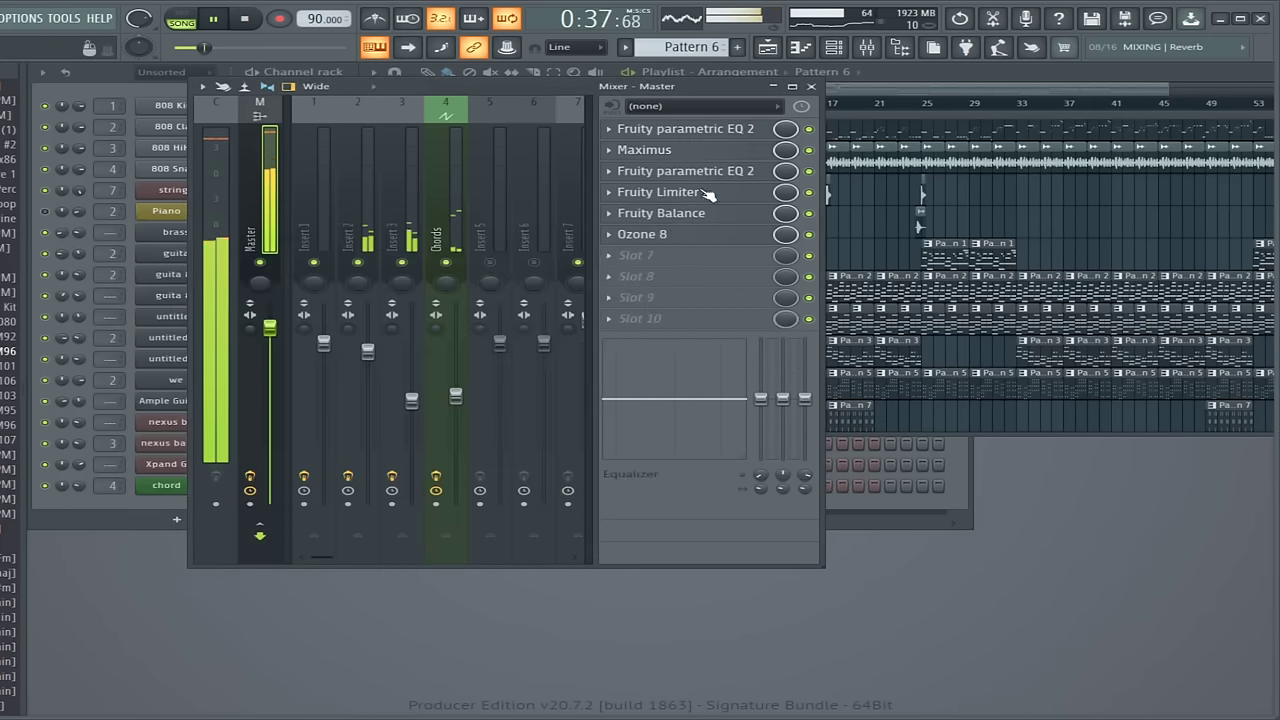
pyautogui.click(731, 171)
pyautogui.moveTo(945, 452); pyautogui.dragTo(615, 276)
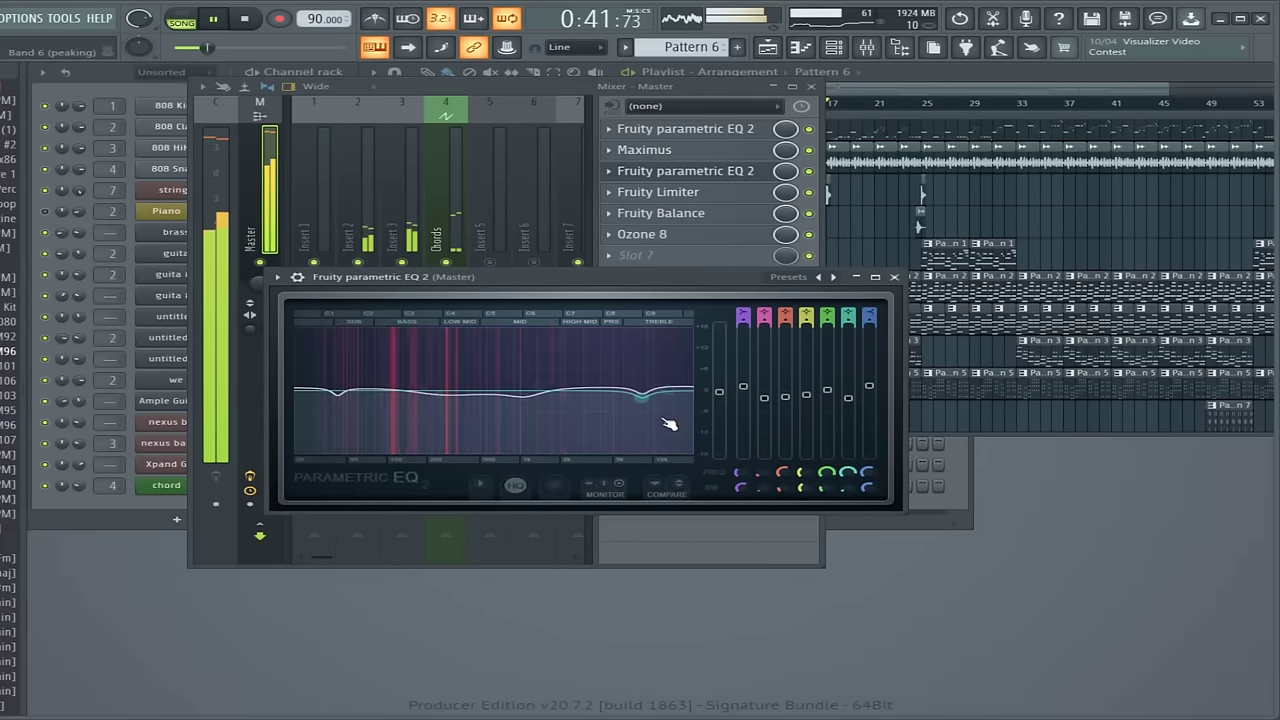
pyautogui.click(894, 277)
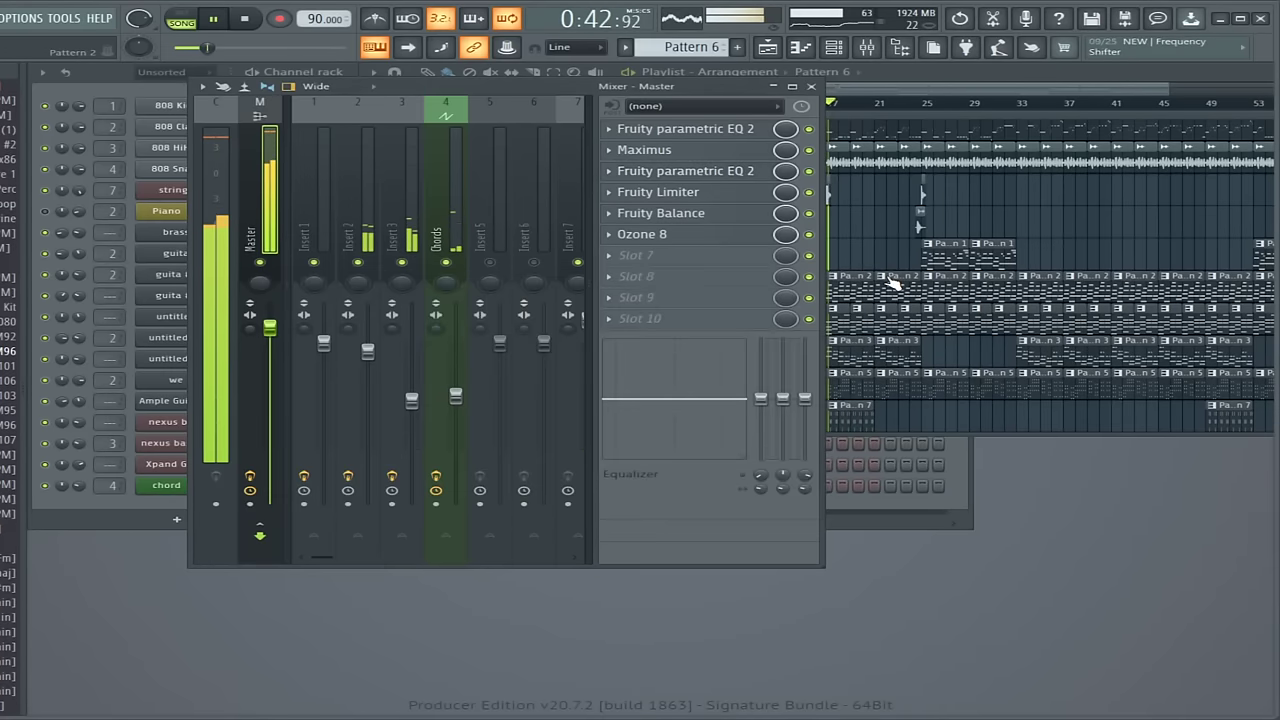
# Step: View the Master track's Fruity Limiter and Fruity Balance effects one after the other, closing each after viewing
pyautogui.click(660, 192)
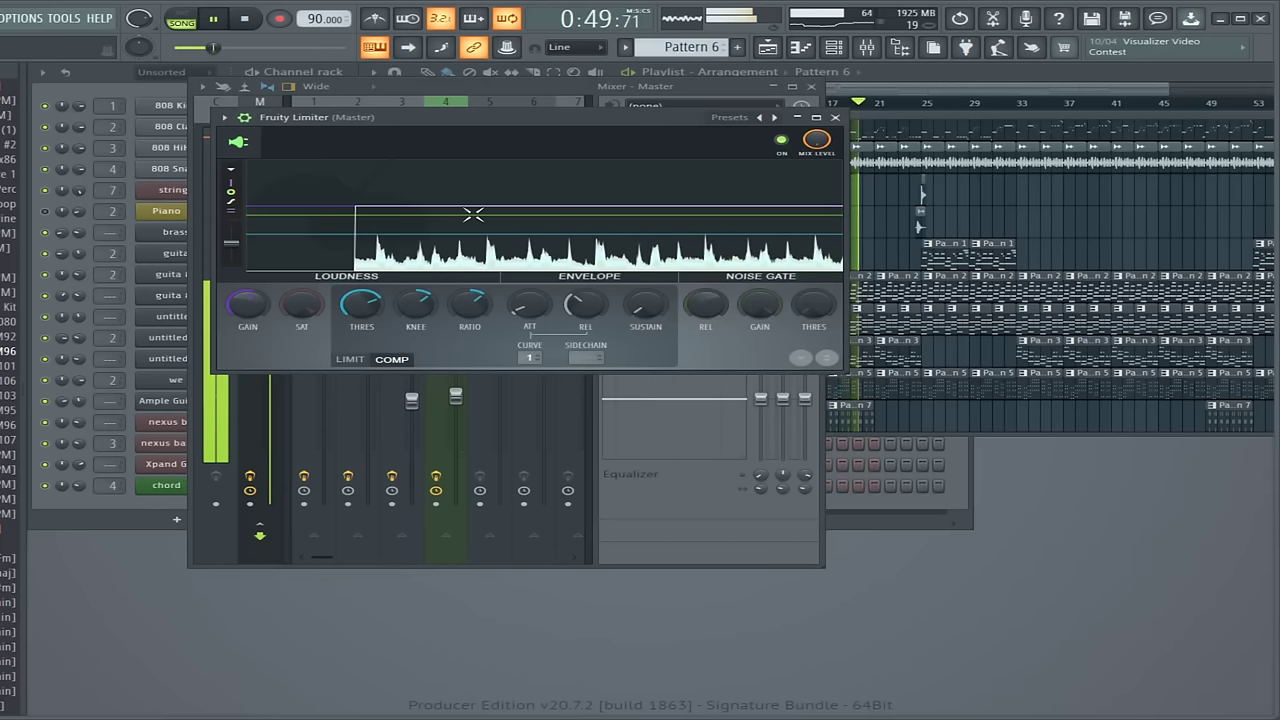
pyautogui.click(835, 117)
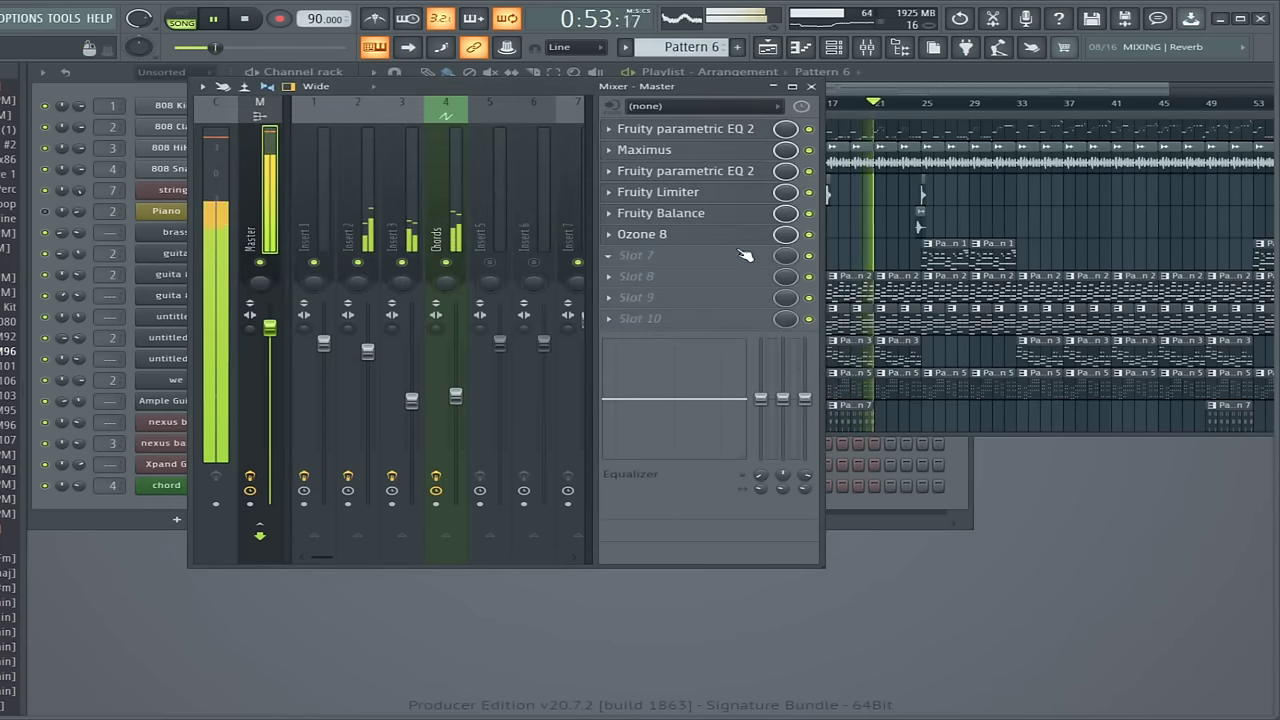
pyautogui.click(686, 215)
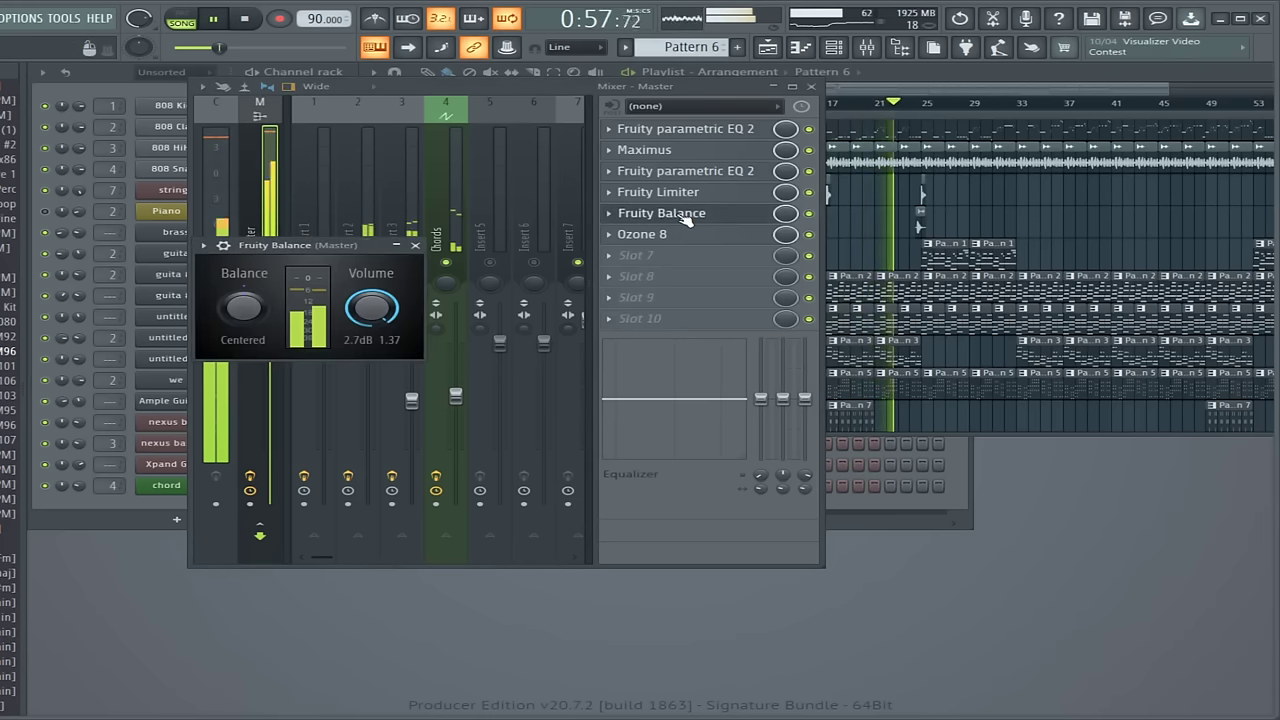
pyautogui.click(415, 245)
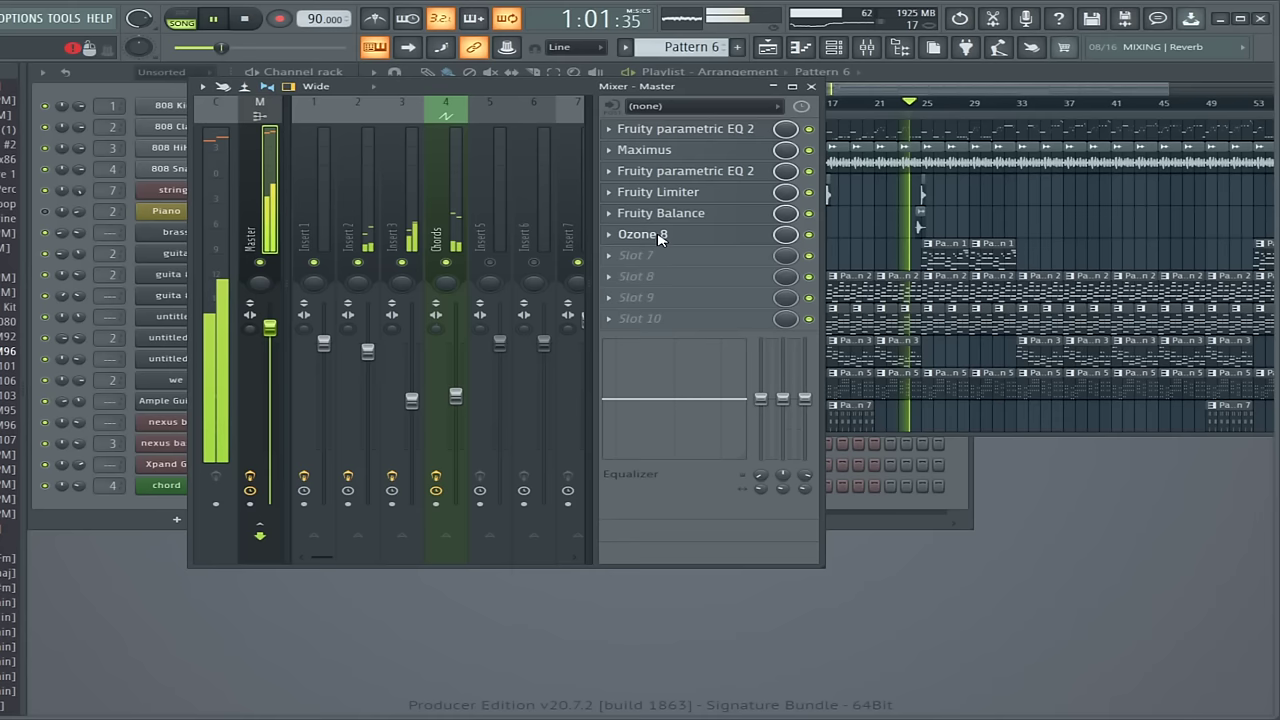
# Step: Open the Master track's Ozone 8, move its window so the output meters are fully visible, and close it
pyautogui.click(659, 238)
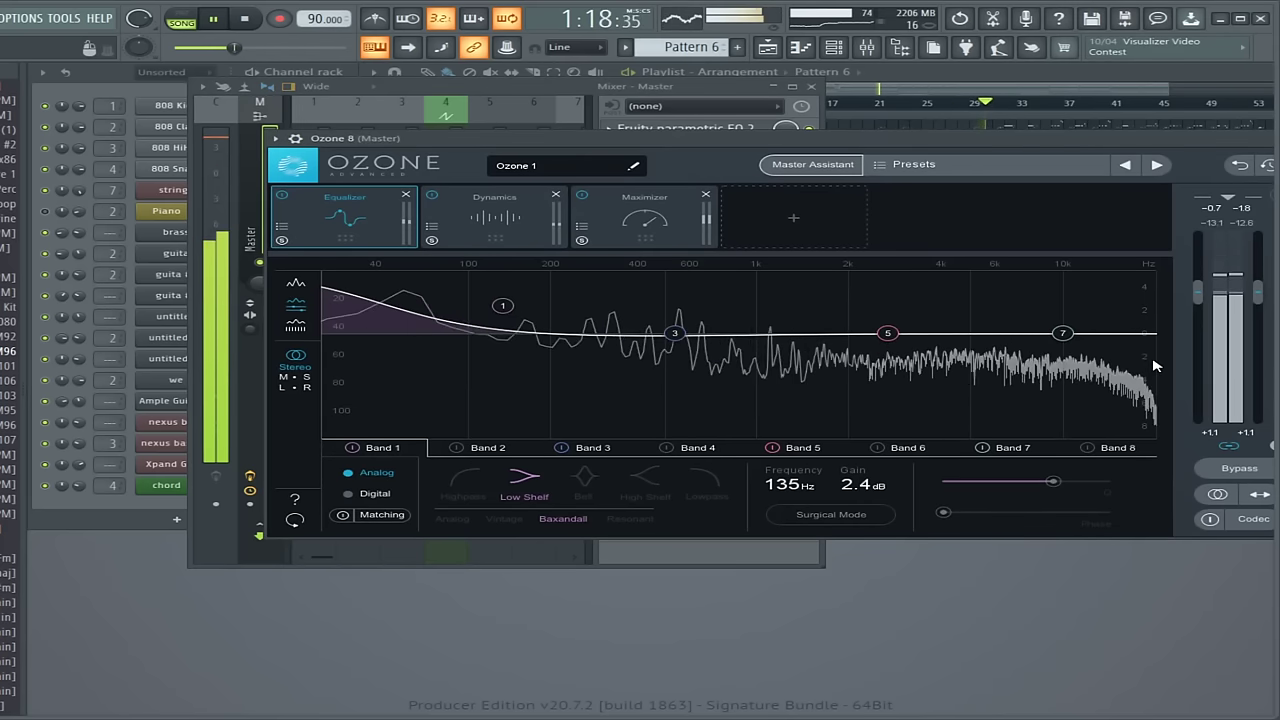
pyautogui.moveTo(1113, 146); pyautogui.dragTo(856, 153)
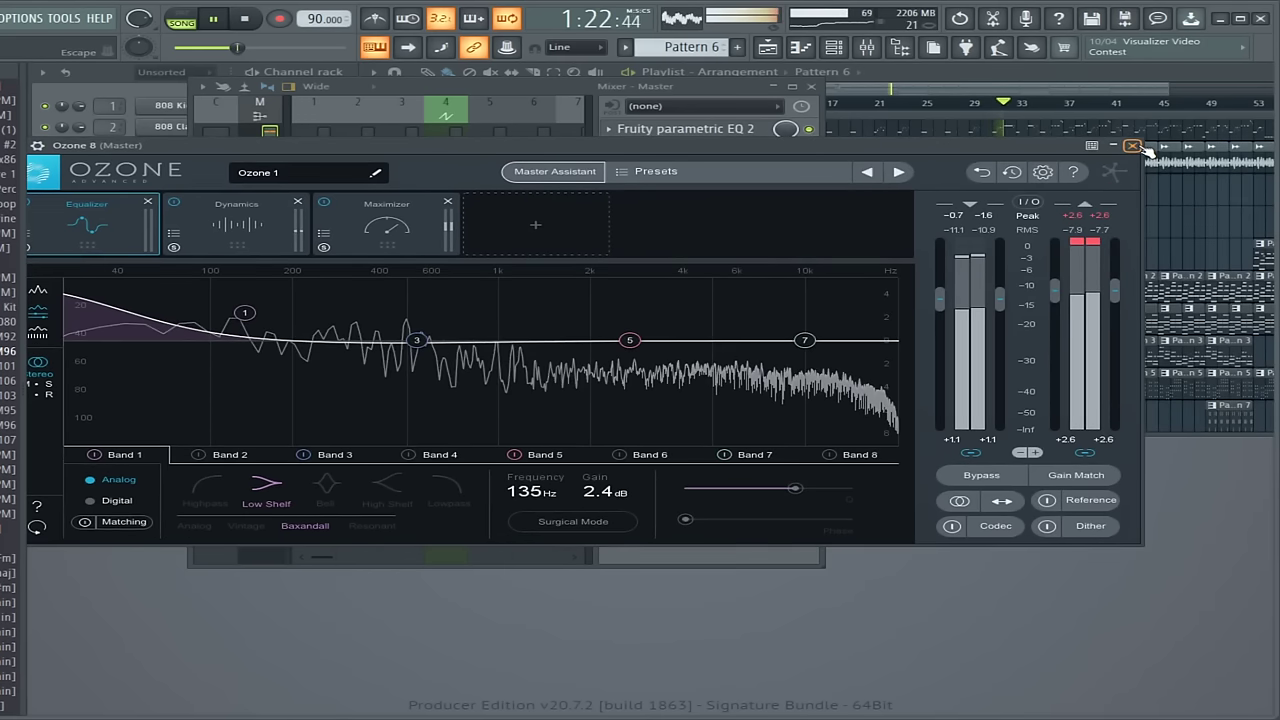
pyautogui.click(1133, 146)
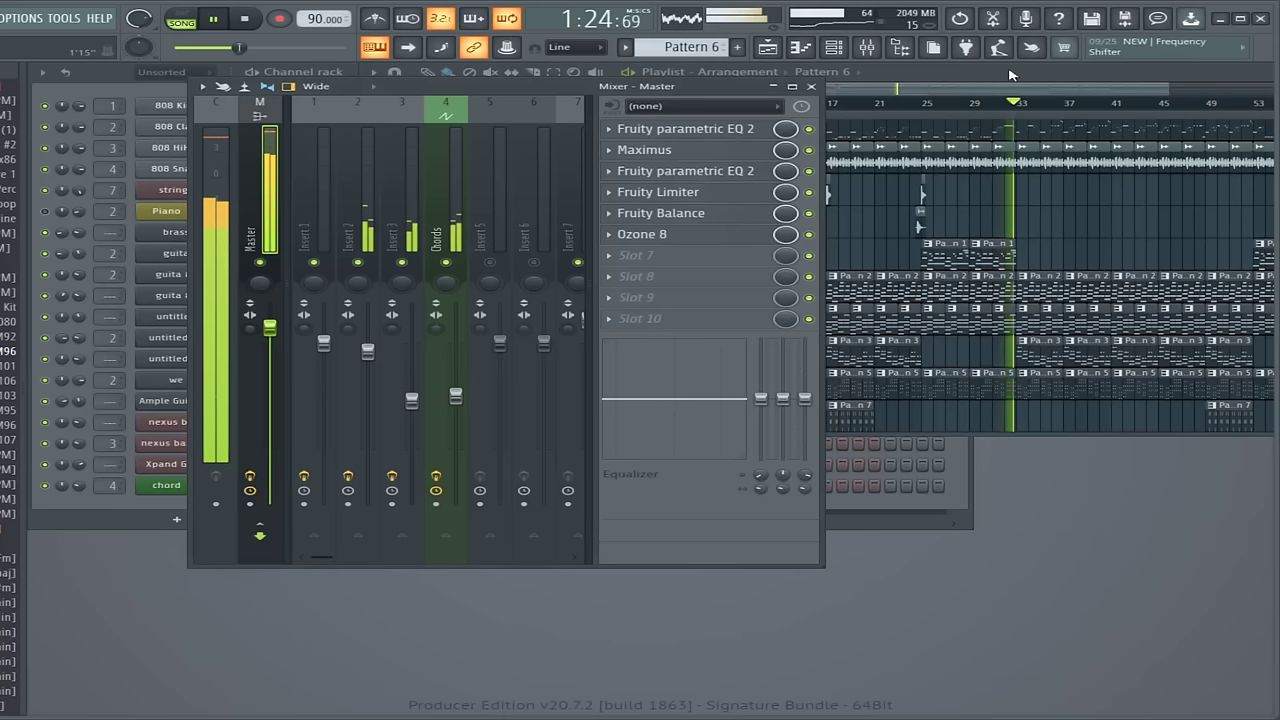
# Step: Show the playlist from Track 1, move it below the mixer's effect slots, and raise the Insert 1 volume fader slightly
pyautogui.press('F5')
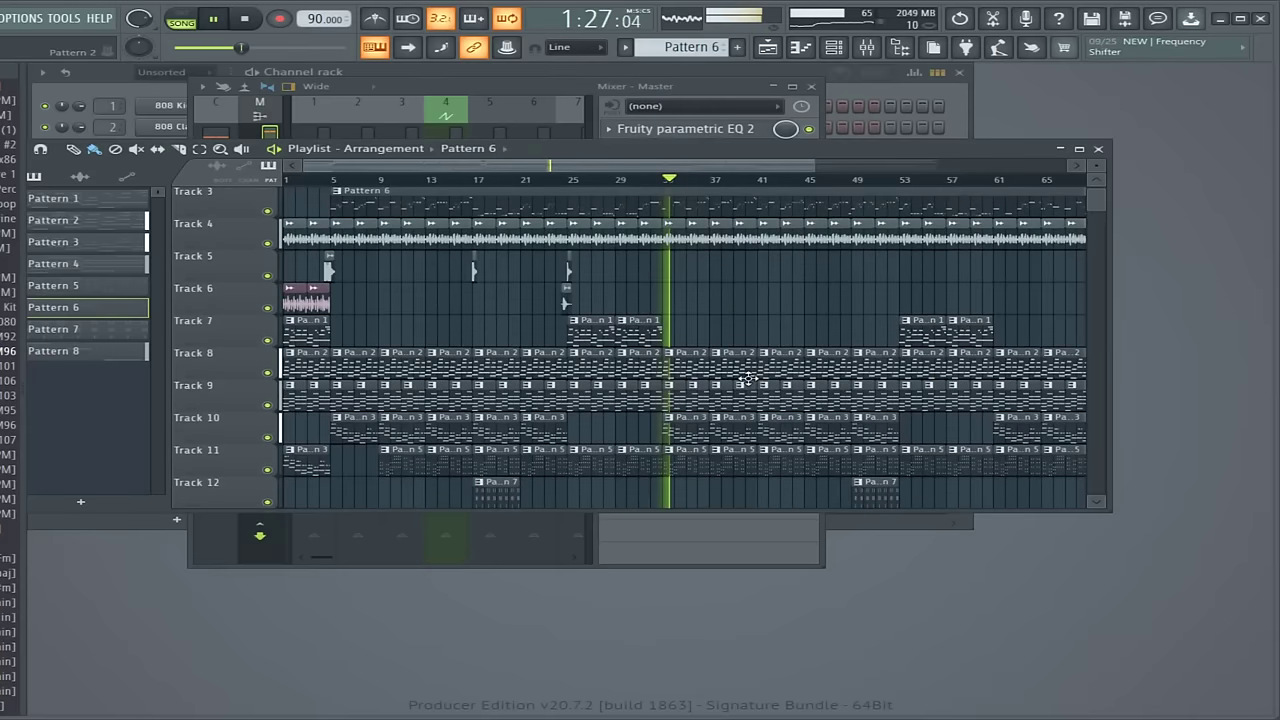
pyautogui.scroll(2, 748, 378)
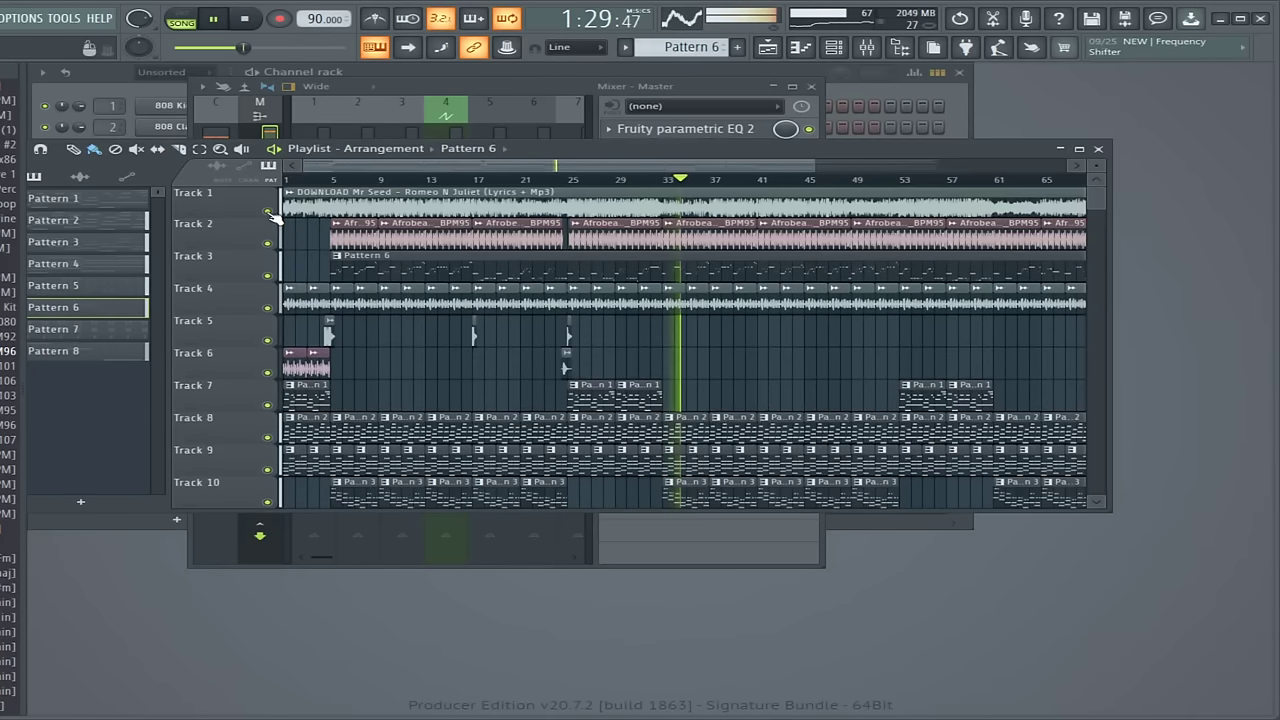
pyautogui.moveTo(612, 156); pyautogui.dragTo(745, 461)
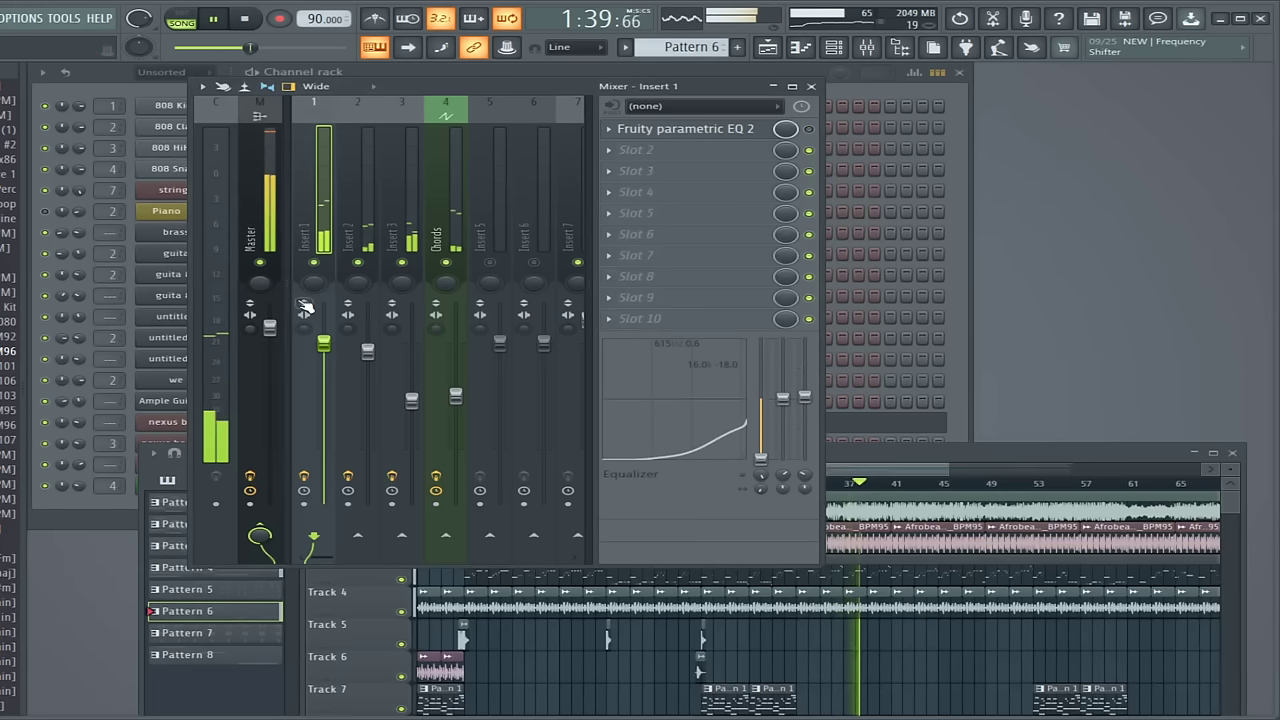
pyautogui.moveTo(323, 344); pyautogui.dragTo(333, 319)
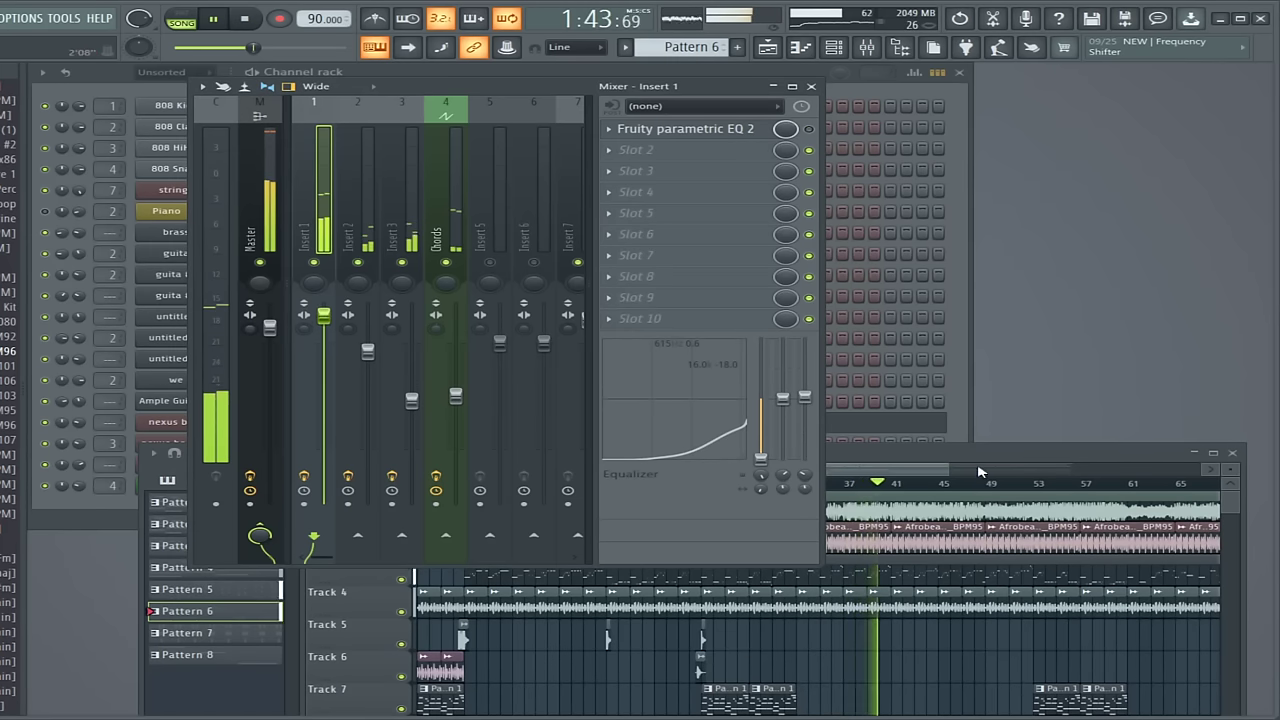
# Step: Move the playlist back up over the mixer and restart the arrangement's playback from bar 1
pyautogui.moveTo(975, 458); pyautogui.dragTo(915, 283)
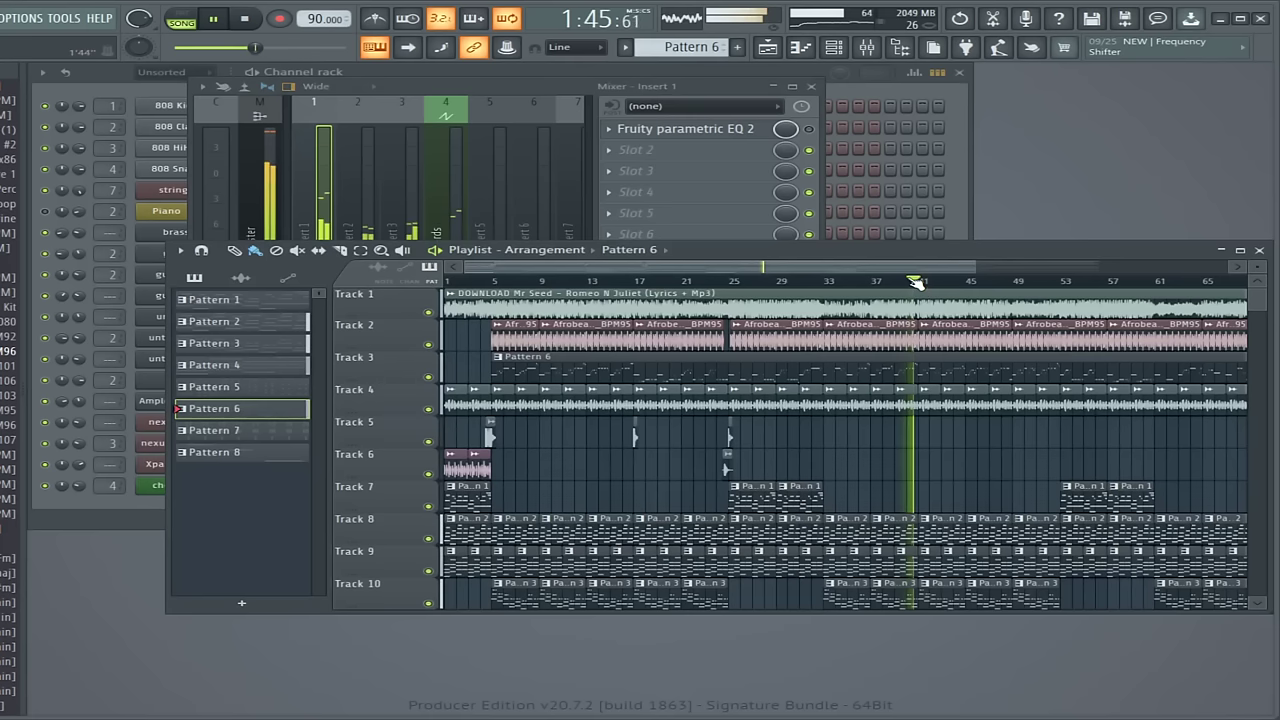
pyautogui.click(915, 283)
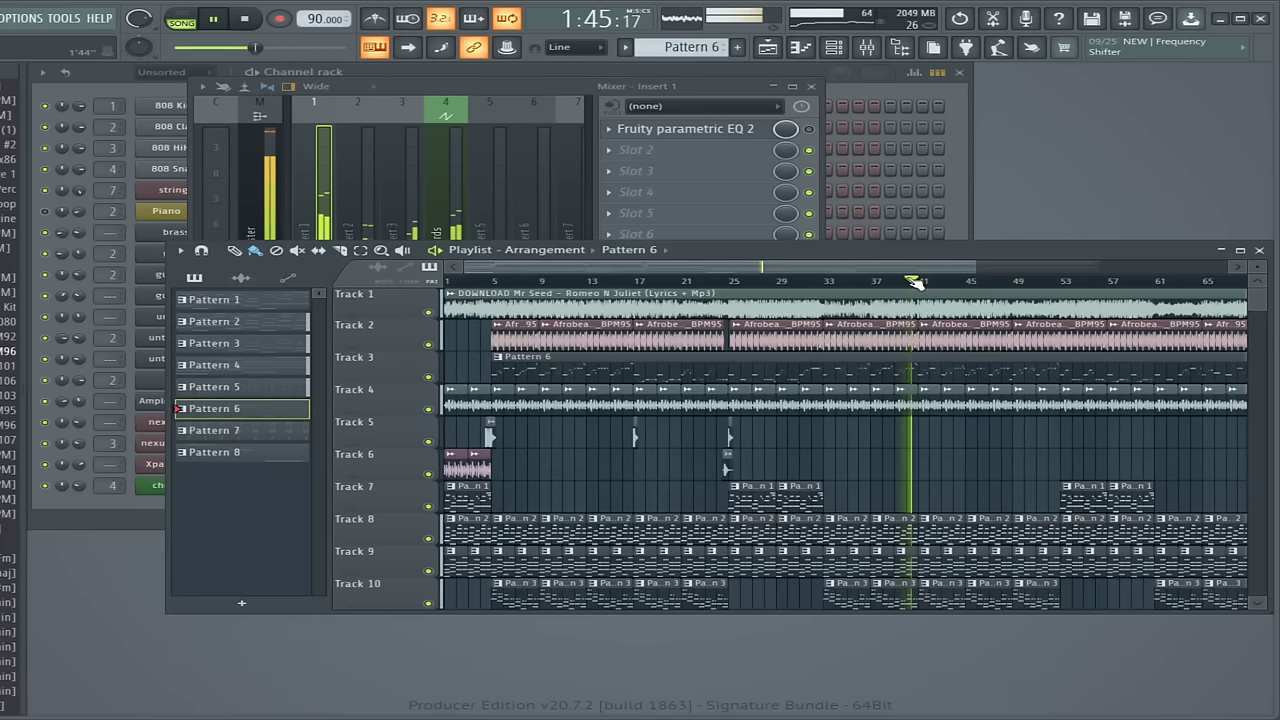
pyautogui.click(448, 280)
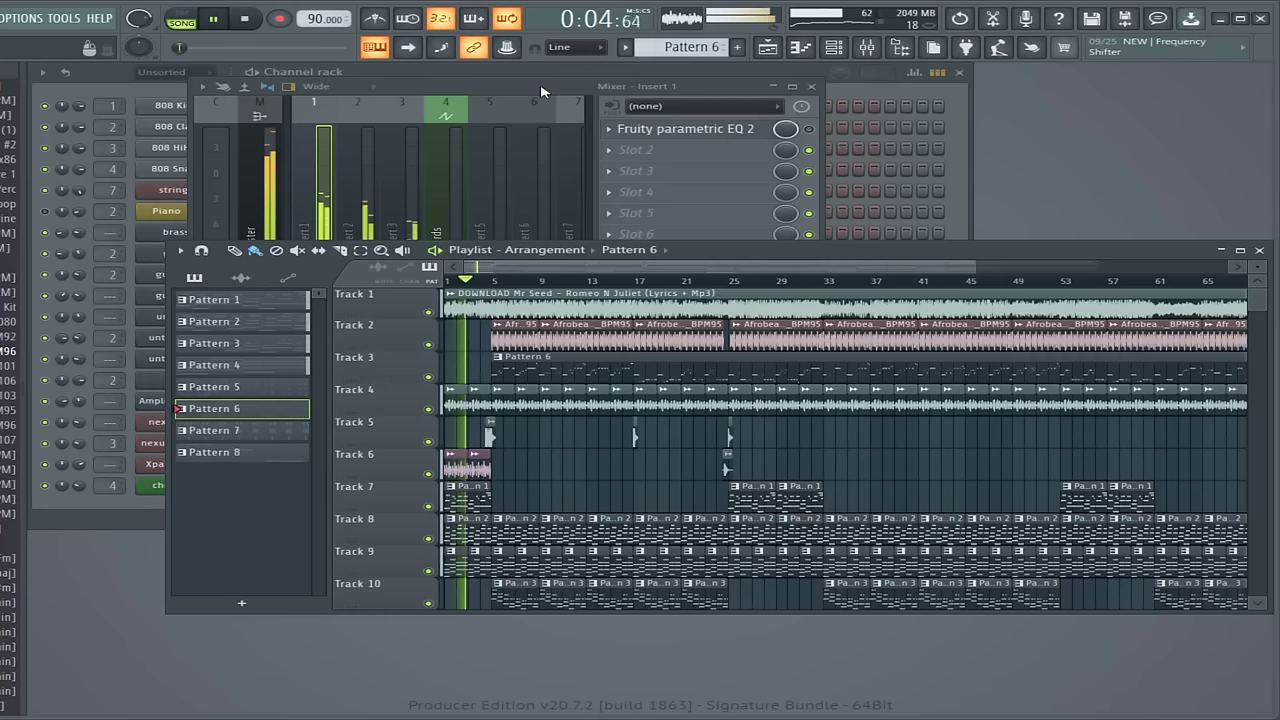
# Step: Move the playlist down to uncover the mixer's faders and raise the Insert 1 volume a little further
pyautogui.click(540, 91)
pyautogui.moveTo(1016, 250); pyautogui.dragTo(920, 366)
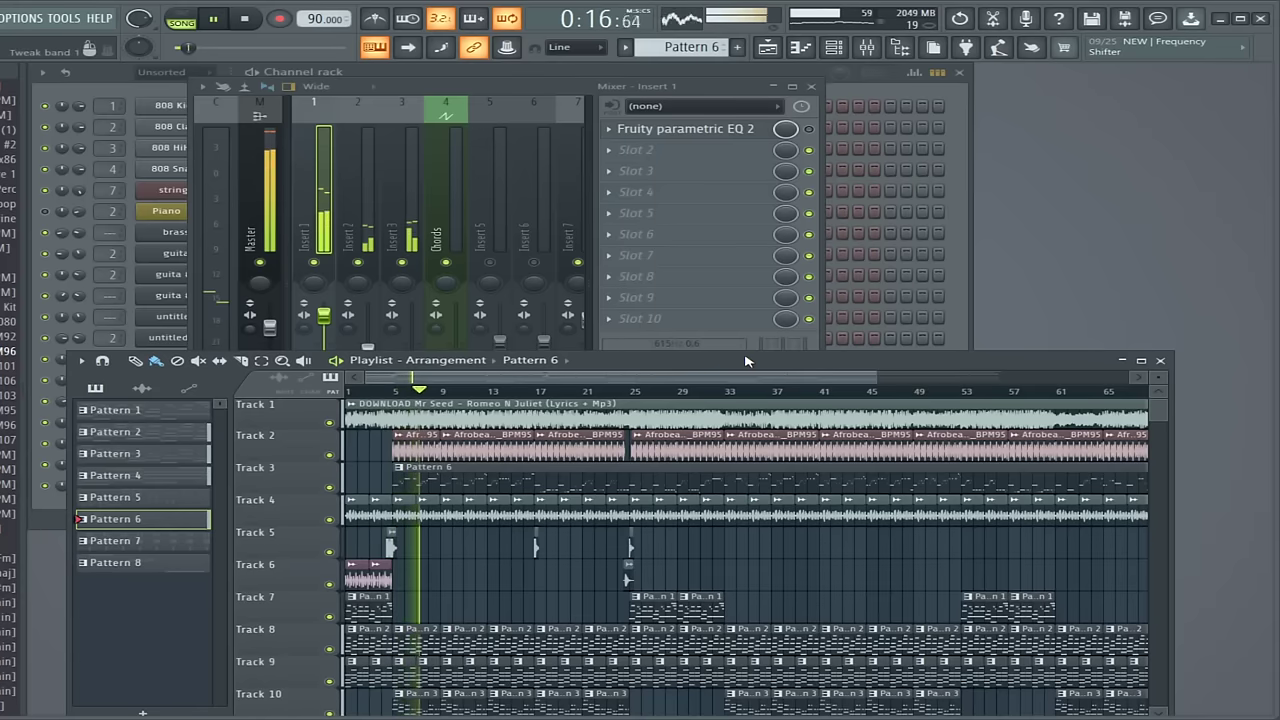
pyautogui.click(325, 312)
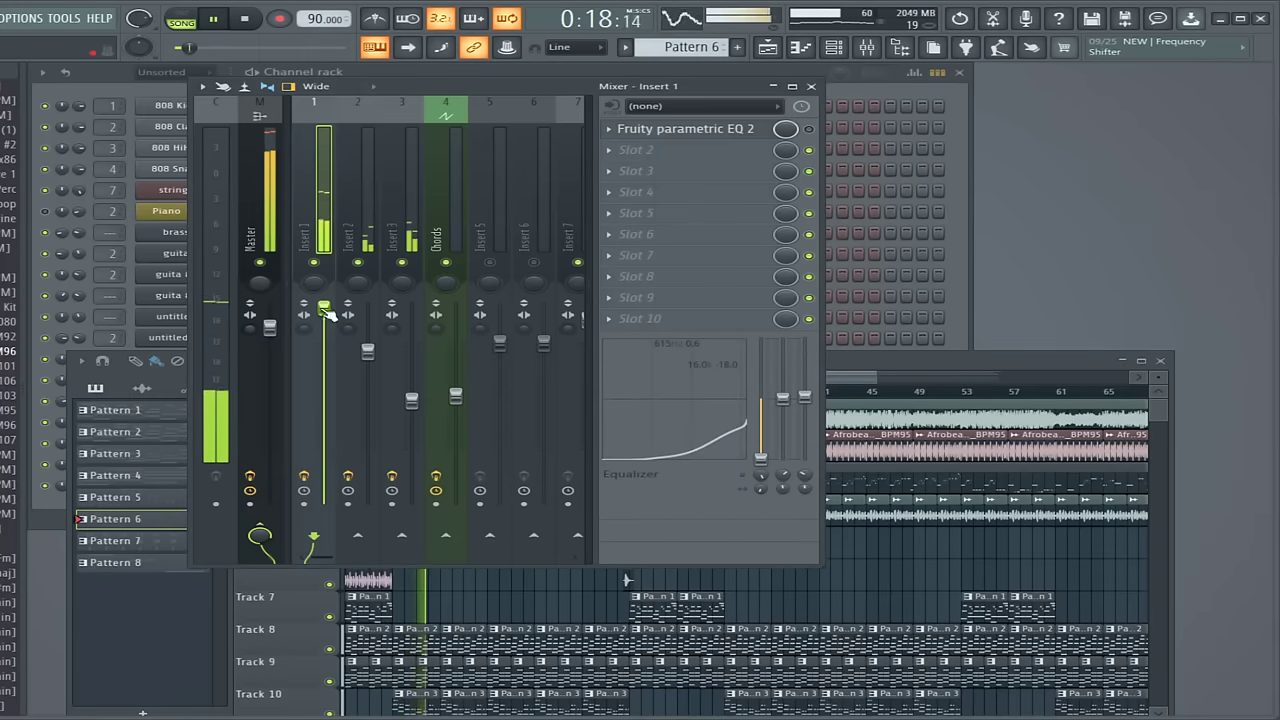
# Step: Bring the playlist to the front, move it up so its tracks are visible, play the arrangement, and stop playback
pyautogui.click(996, 368)
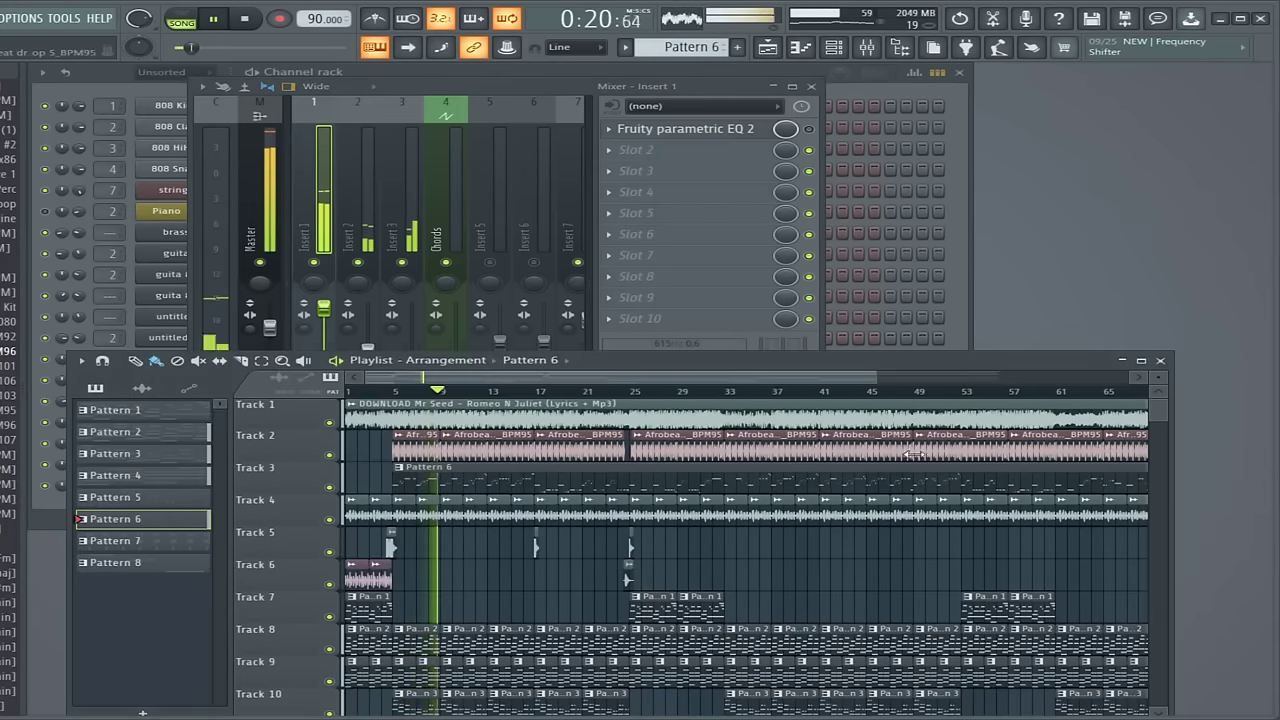
pyautogui.moveTo(871, 366); pyautogui.dragTo(878, 251)
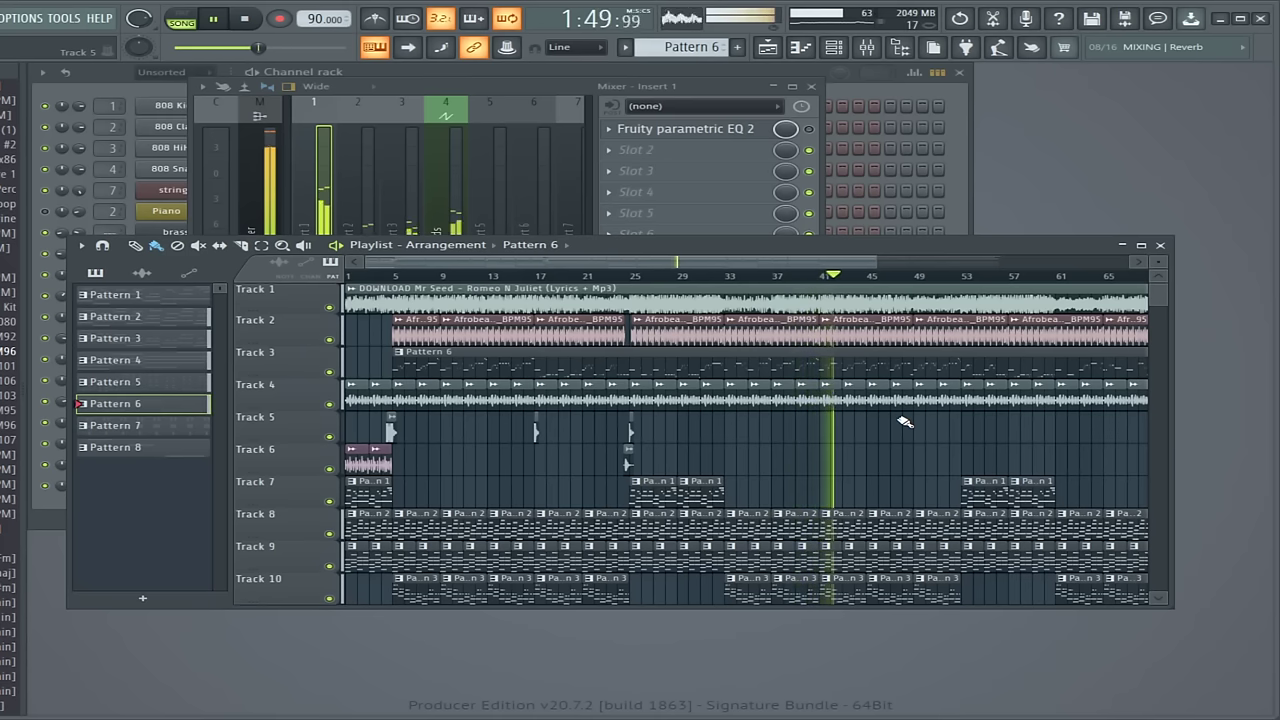
pyautogui.press('space')
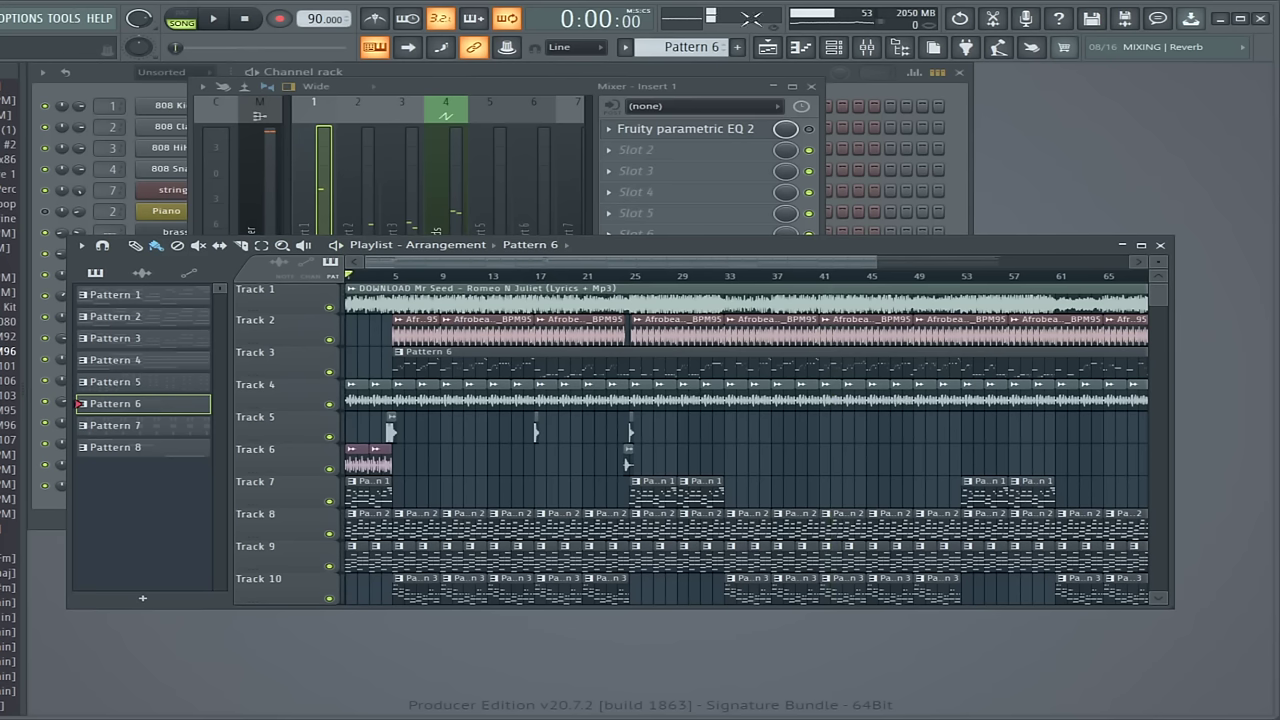